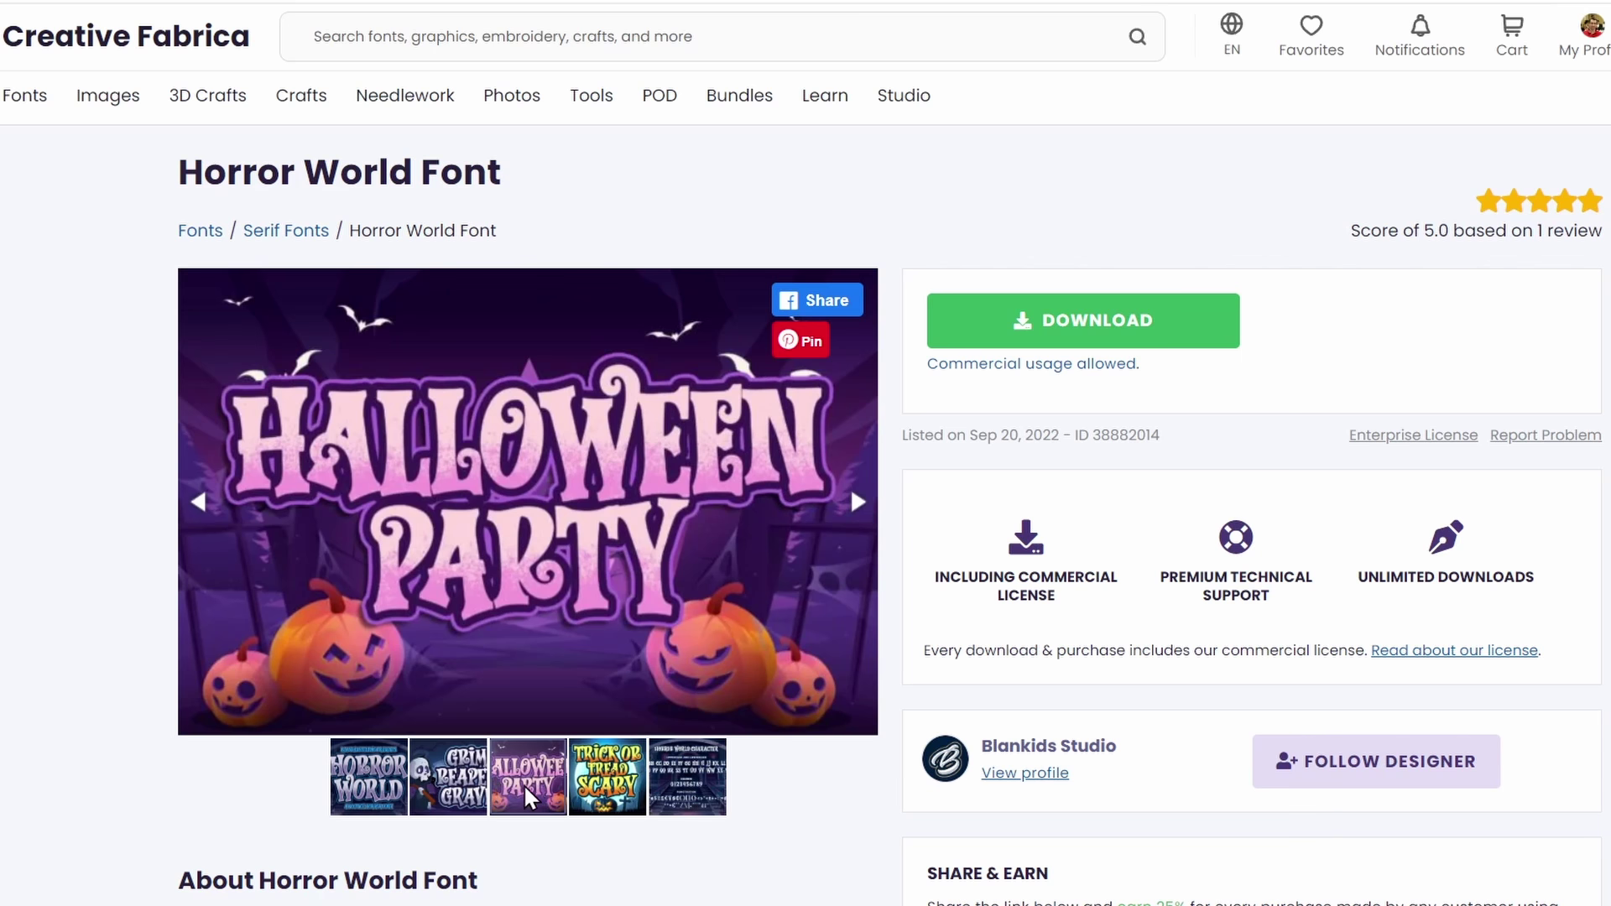
View another preview image on the Horror World Font product page.
{"action": "left_click", "coordinate": [607, 778]}
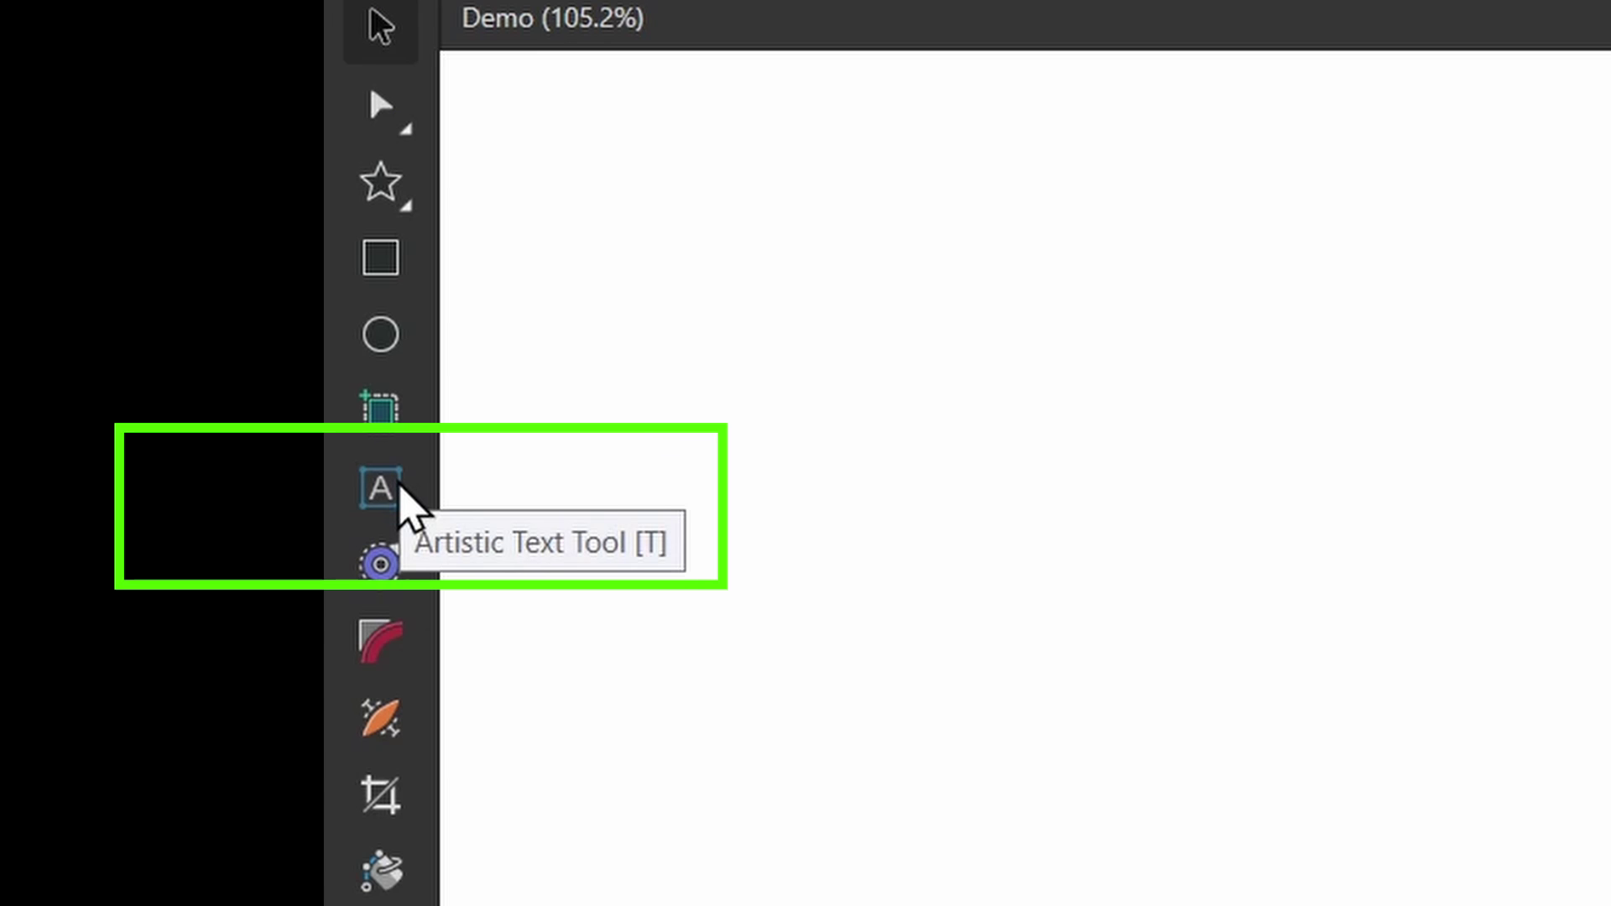
Type 'Horror' as art text, then place a copy below and retype it as 'World'.
{"action": "left_click", "coordinate": [394, 499]}
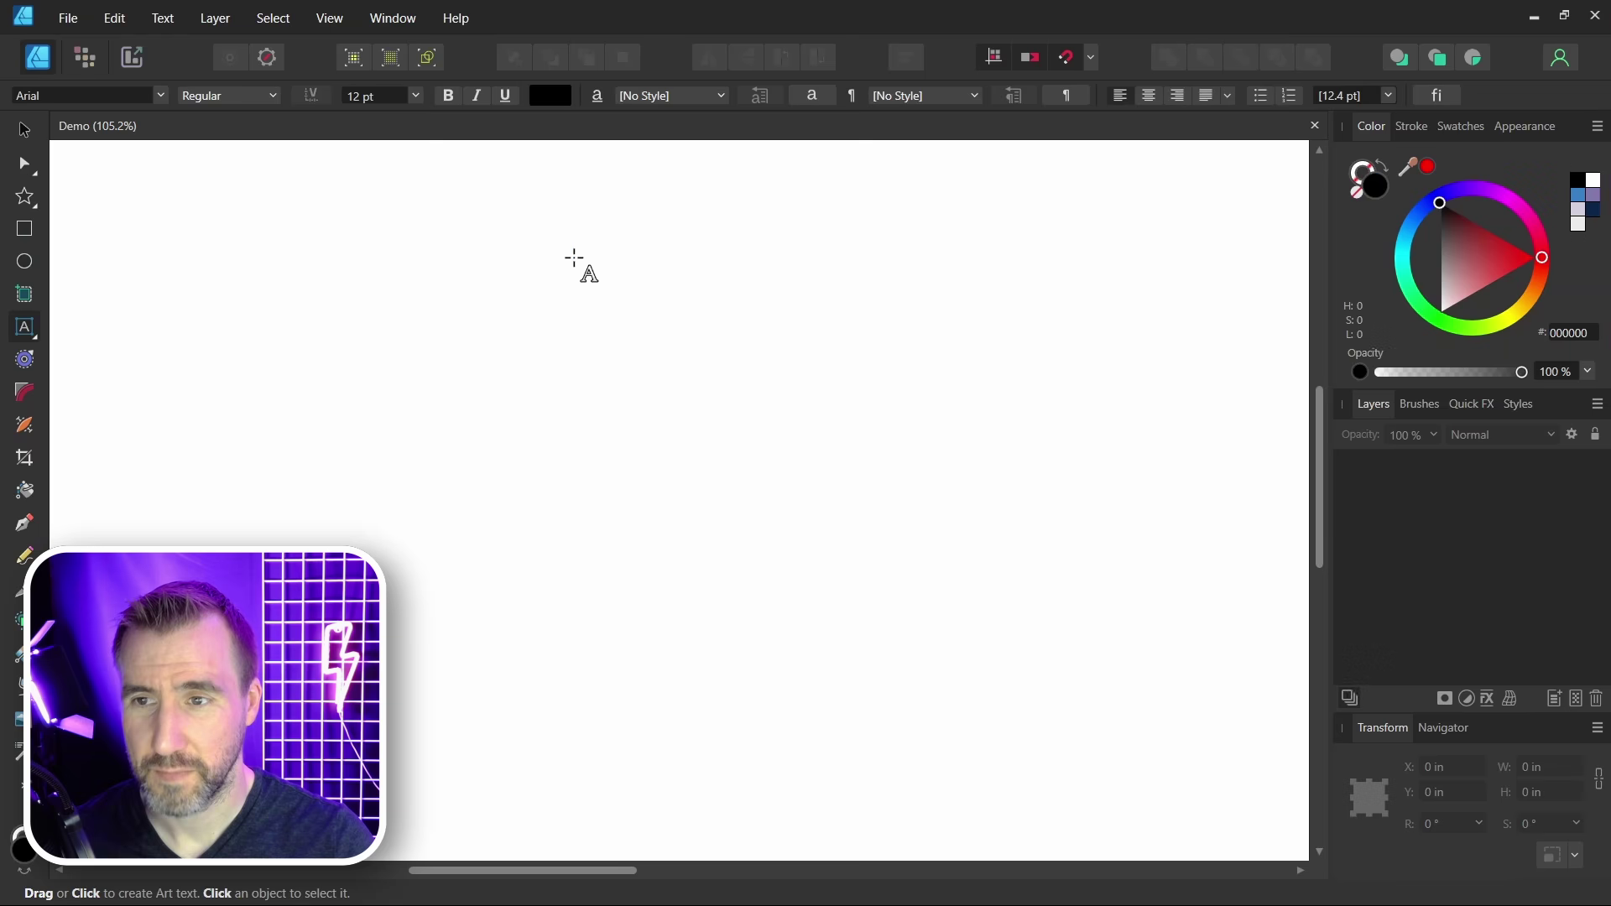
{"action": "left_click_drag", "start_coordinate": [579, 263], "coordinate": [671, 354]}
{"action": "type", "text": "Horror"}
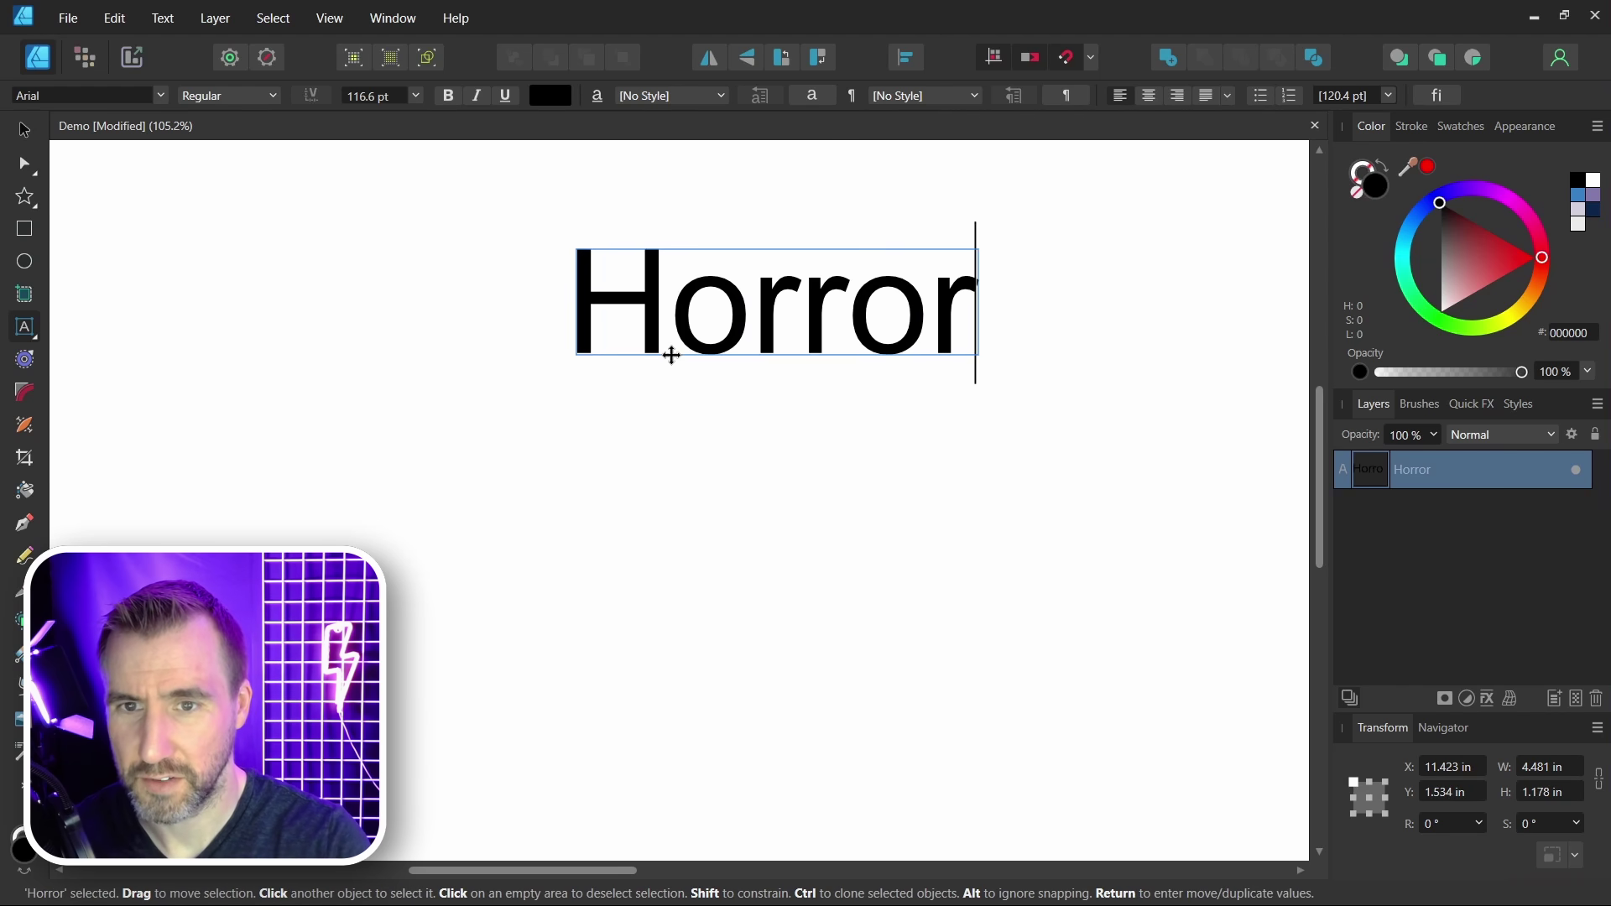
{"action": "key", "text": "Escape"}
{"action": "key", "text": "v"}
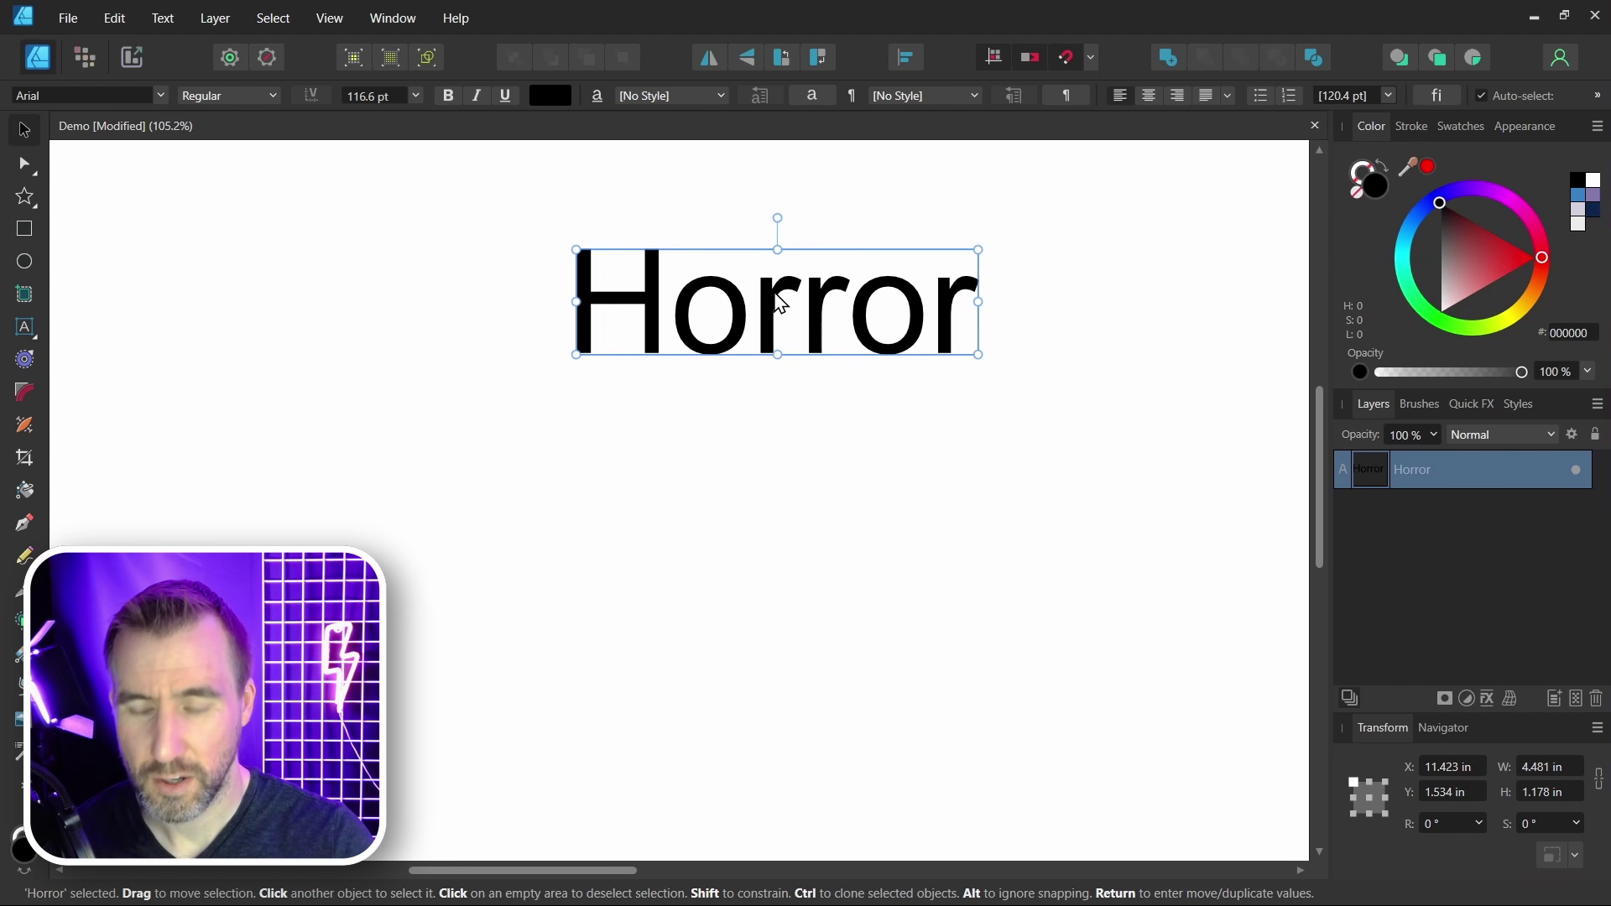
{"action": "left_click_drag", "start_coordinate": [780, 304], "coordinate": [766, 458]}
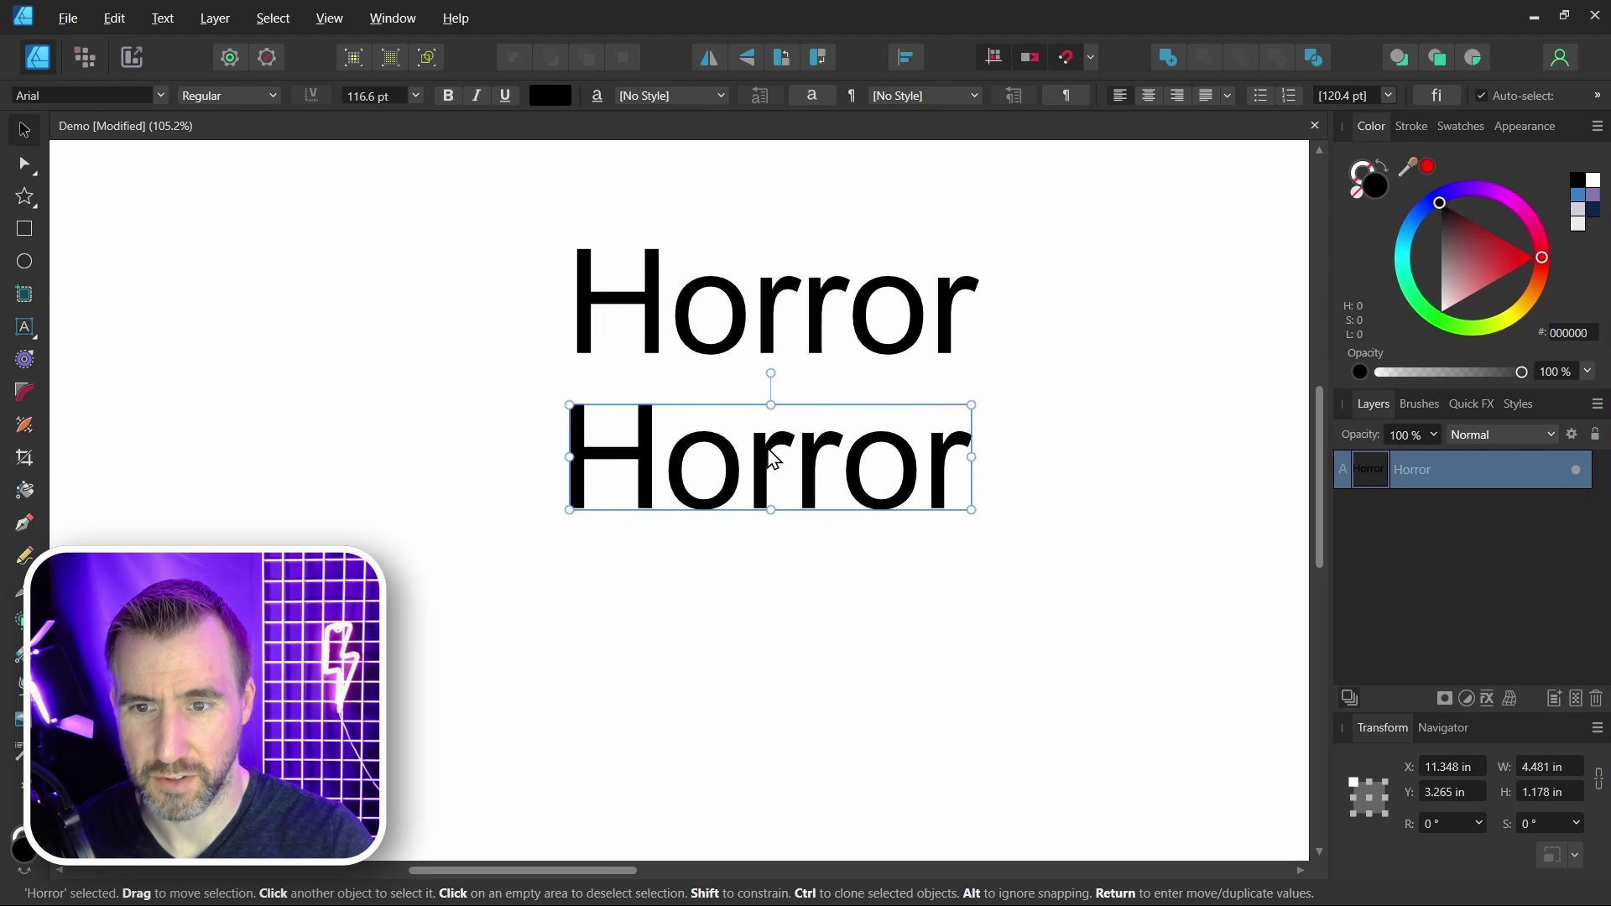
{"action": "double_click", "coordinate": [797, 450]}
{"action": "type", "text": "World"}
{"action": "key", "text": "Escape"}
{"action": "key", "text": "Escape"}
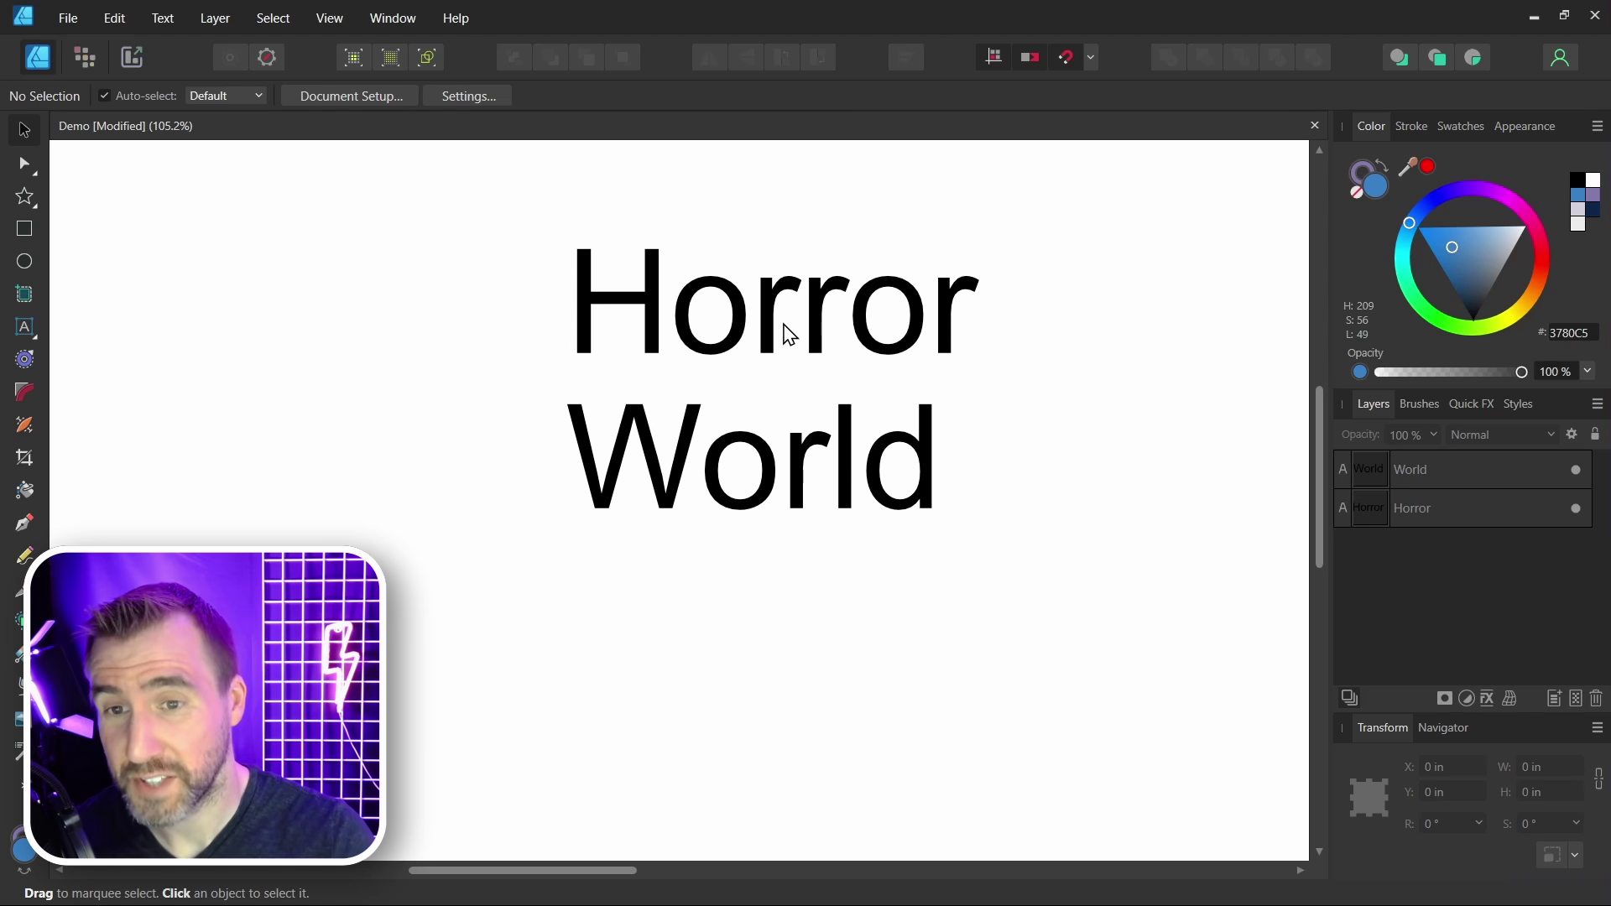
Set both words in the Horror World font and copy the font's preview image from the browser.
{"action": "left_click", "coordinate": [795, 364]}
{"action": "left_click", "coordinate": [809, 478], "text": "shift"}
{"action": "left_click", "coordinate": [101, 95]}
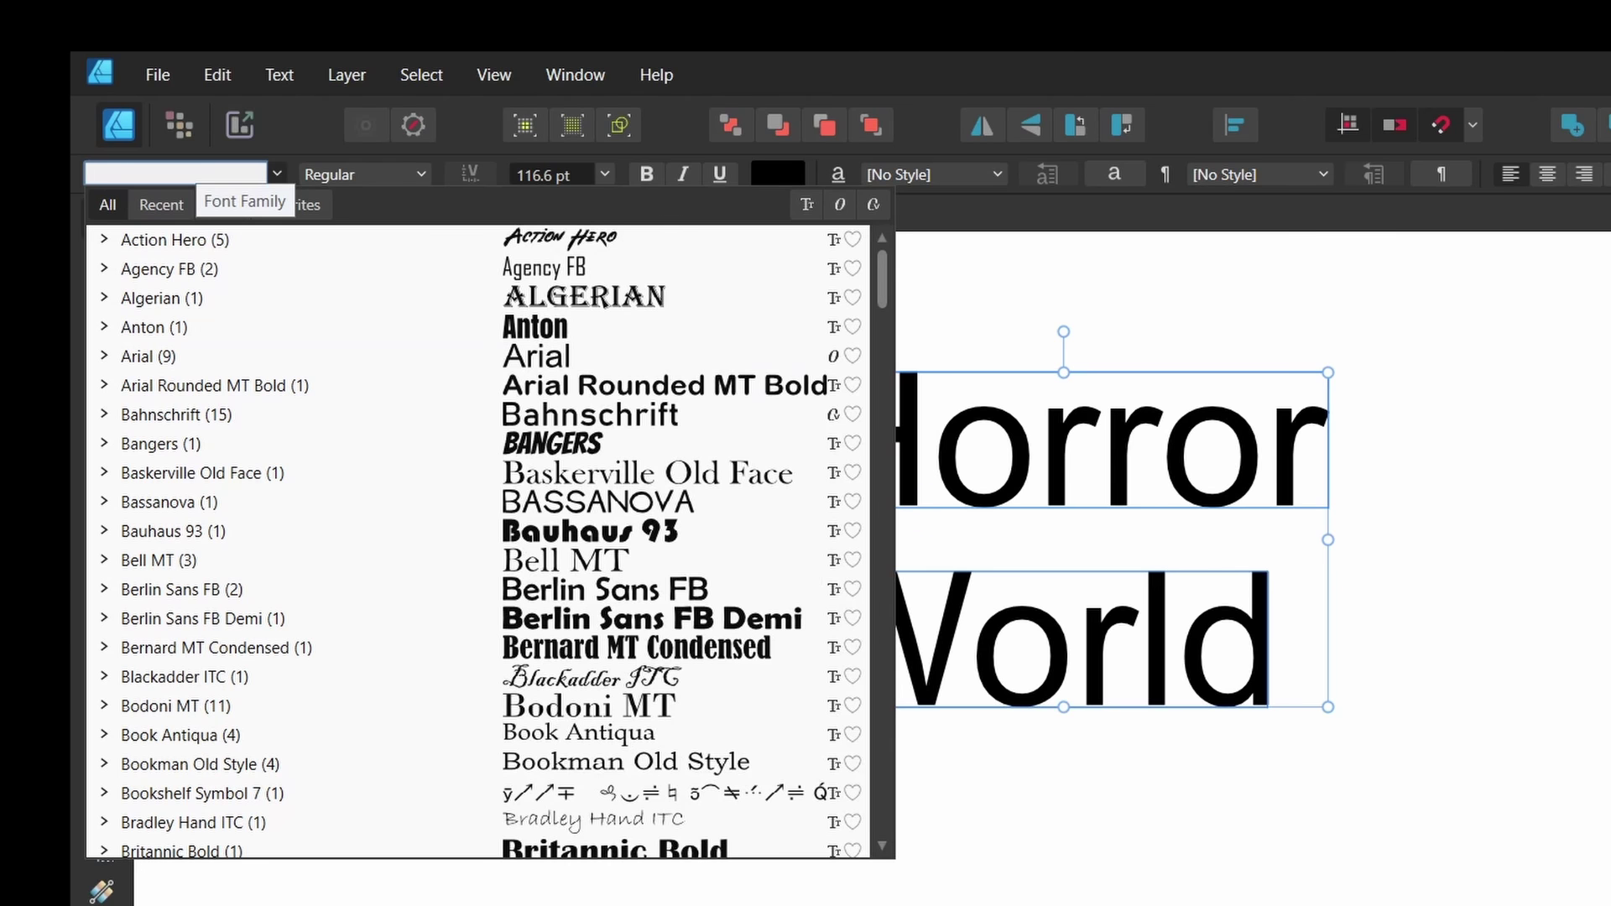
{"action": "type", "text": "hor"}
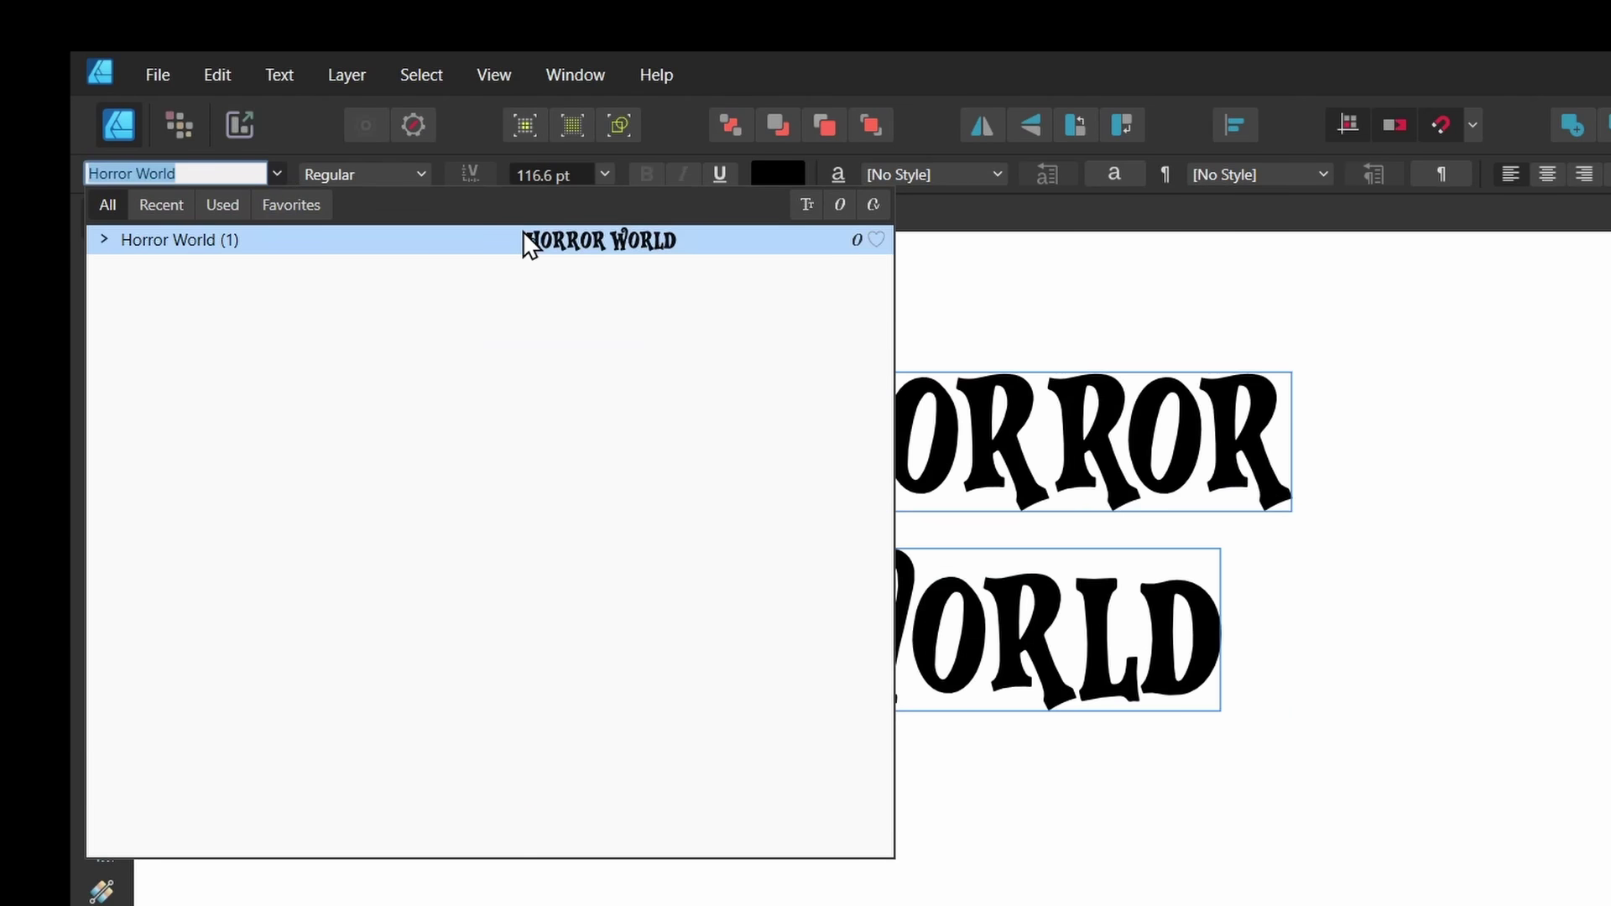
{"action": "left_click", "coordinate": [527, 240]}
{"action": "key", "text": "Escape"}
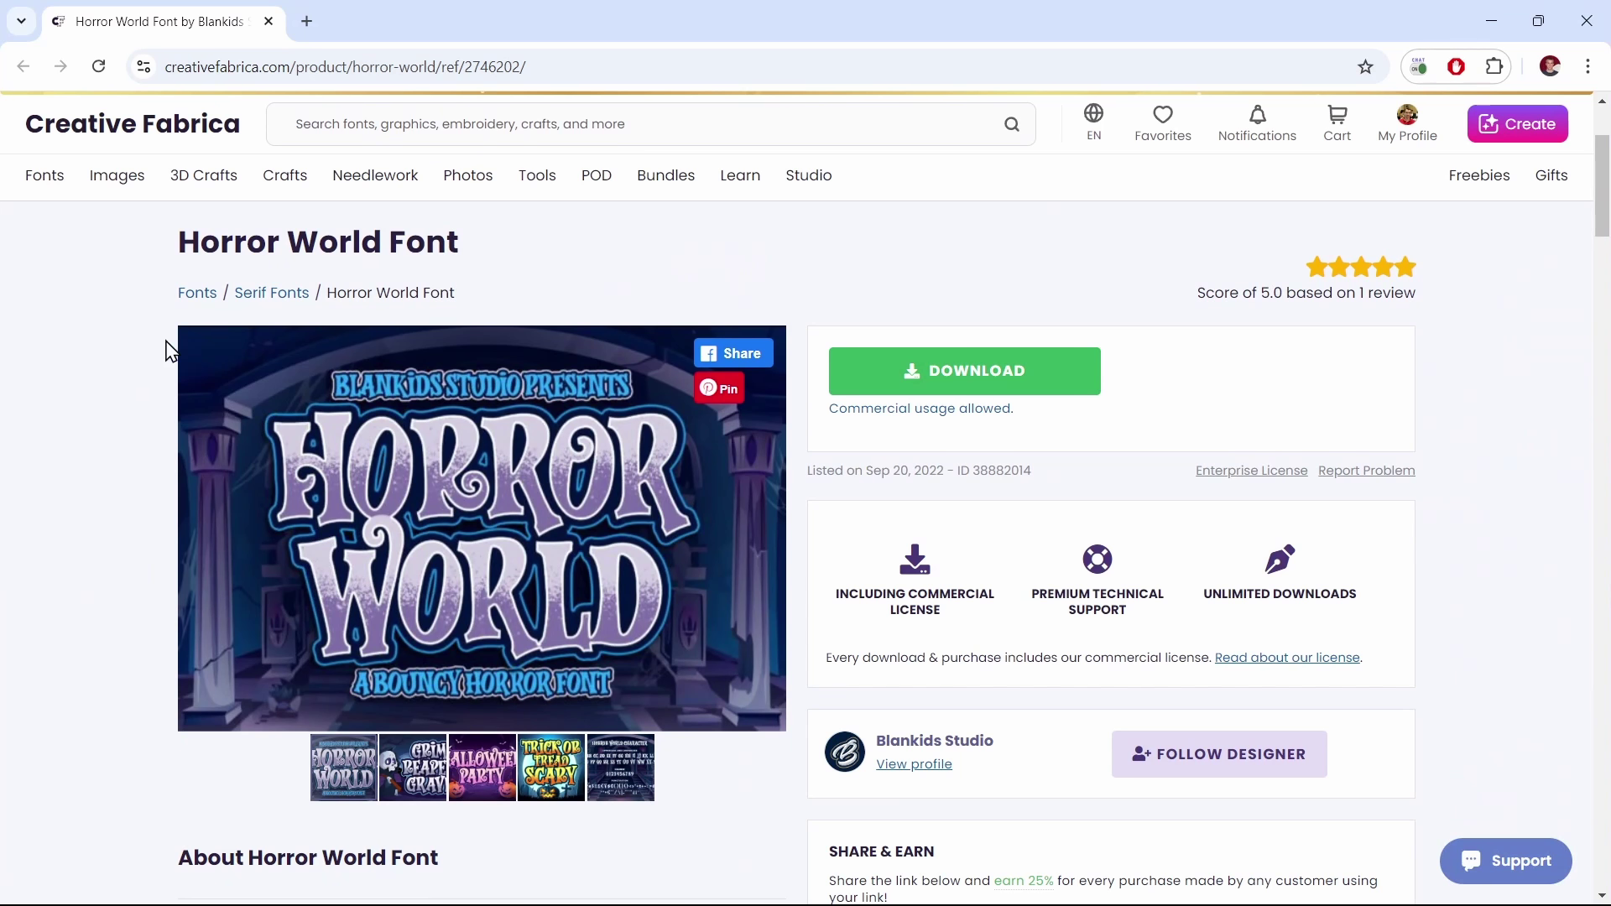
{"action": "right_click", "coordinate": [467, 474]}
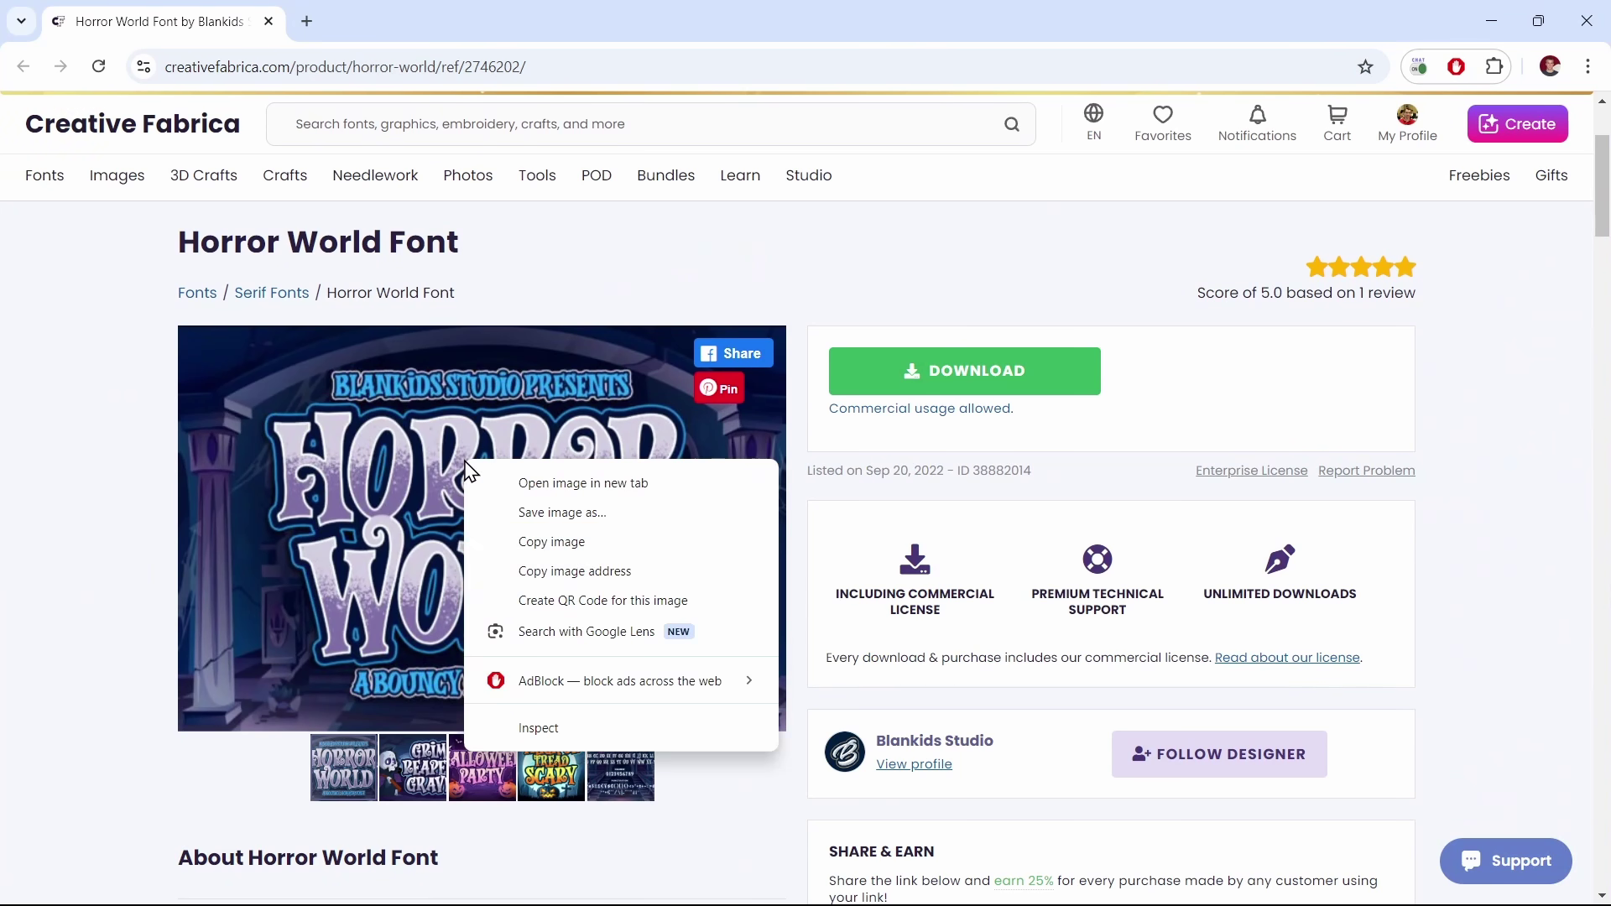
{"action": "left_click", "coordinate": [579, 556]}
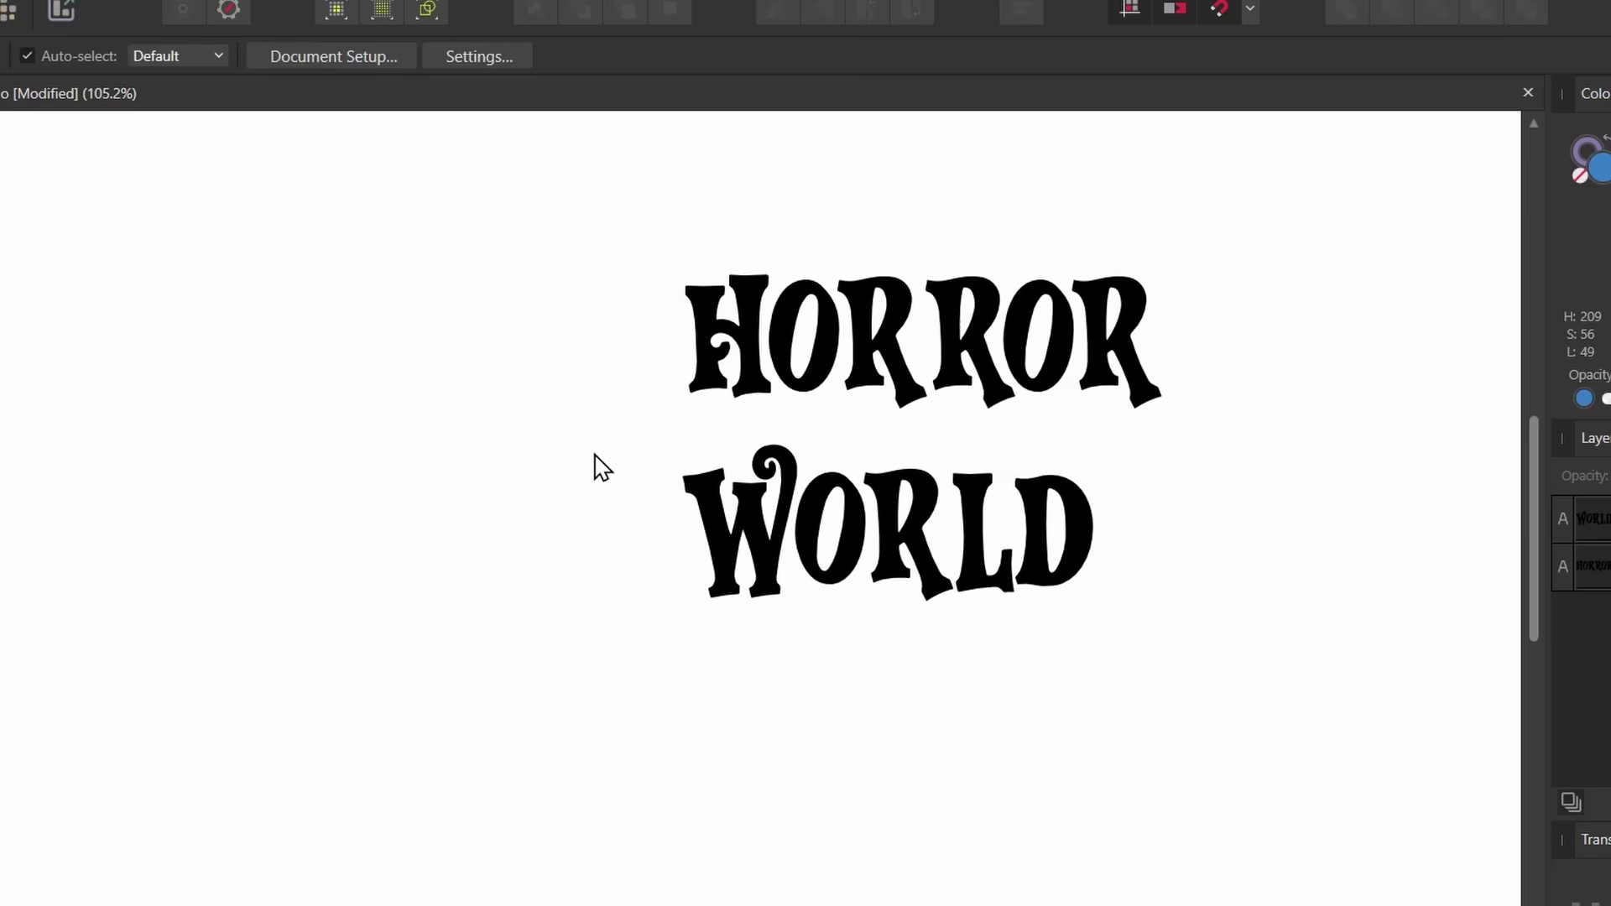
Paste the preview image, move it to the upper left and enlarge it.
{"action": "key", "text": "ctrl+v"}
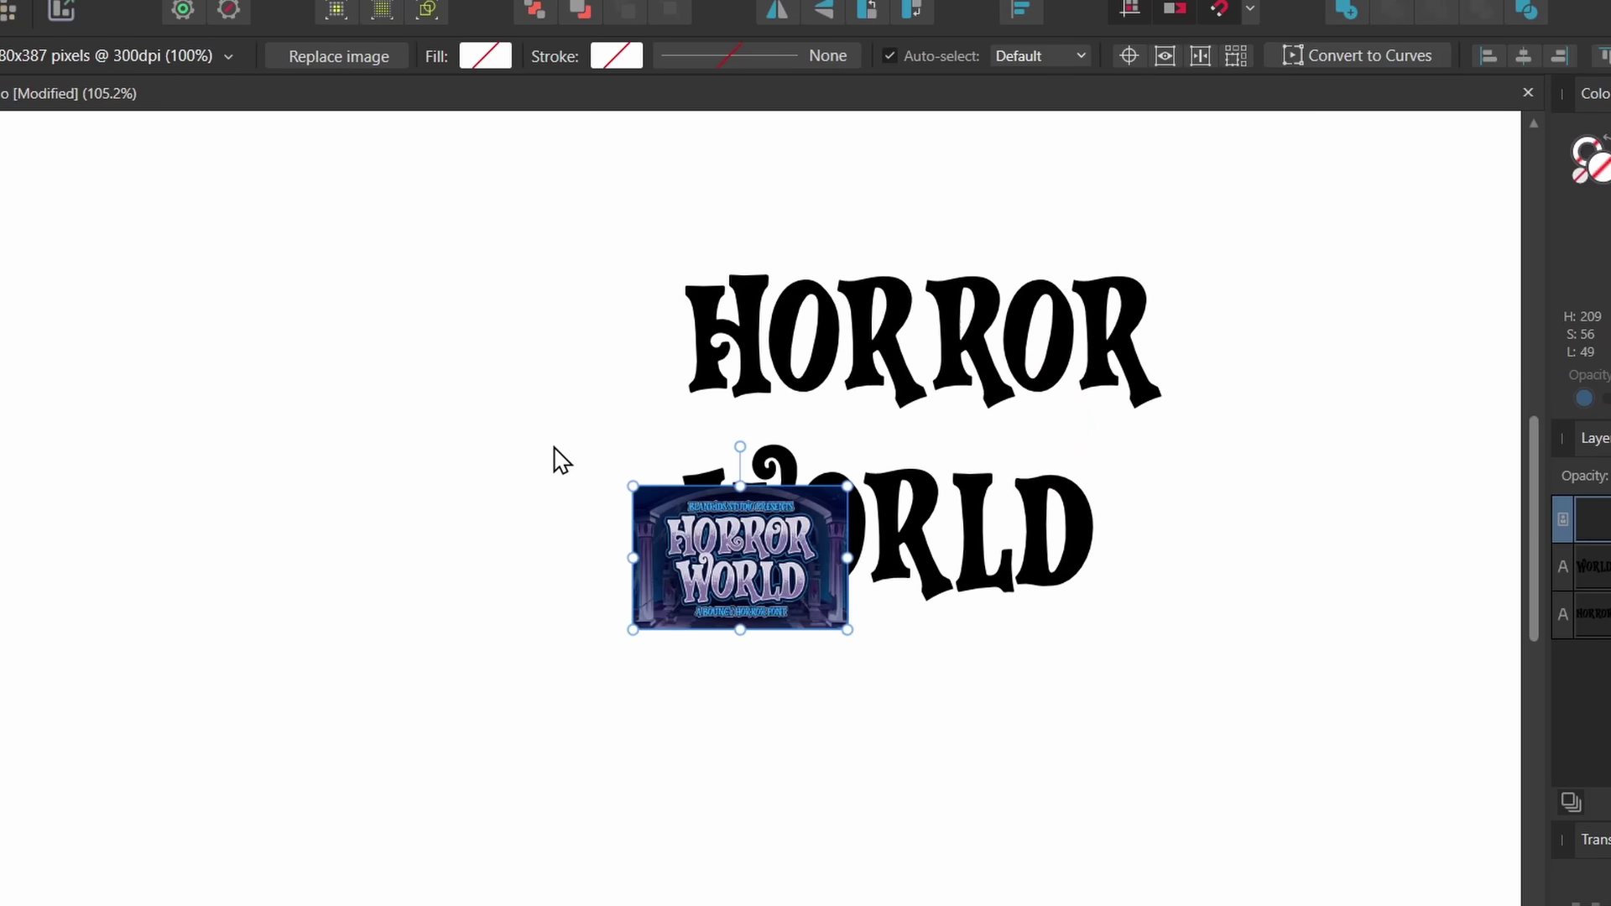
{"action": "left_click_drag", "start_coordinate": [793, 532], "coordinate": [363, 313]}
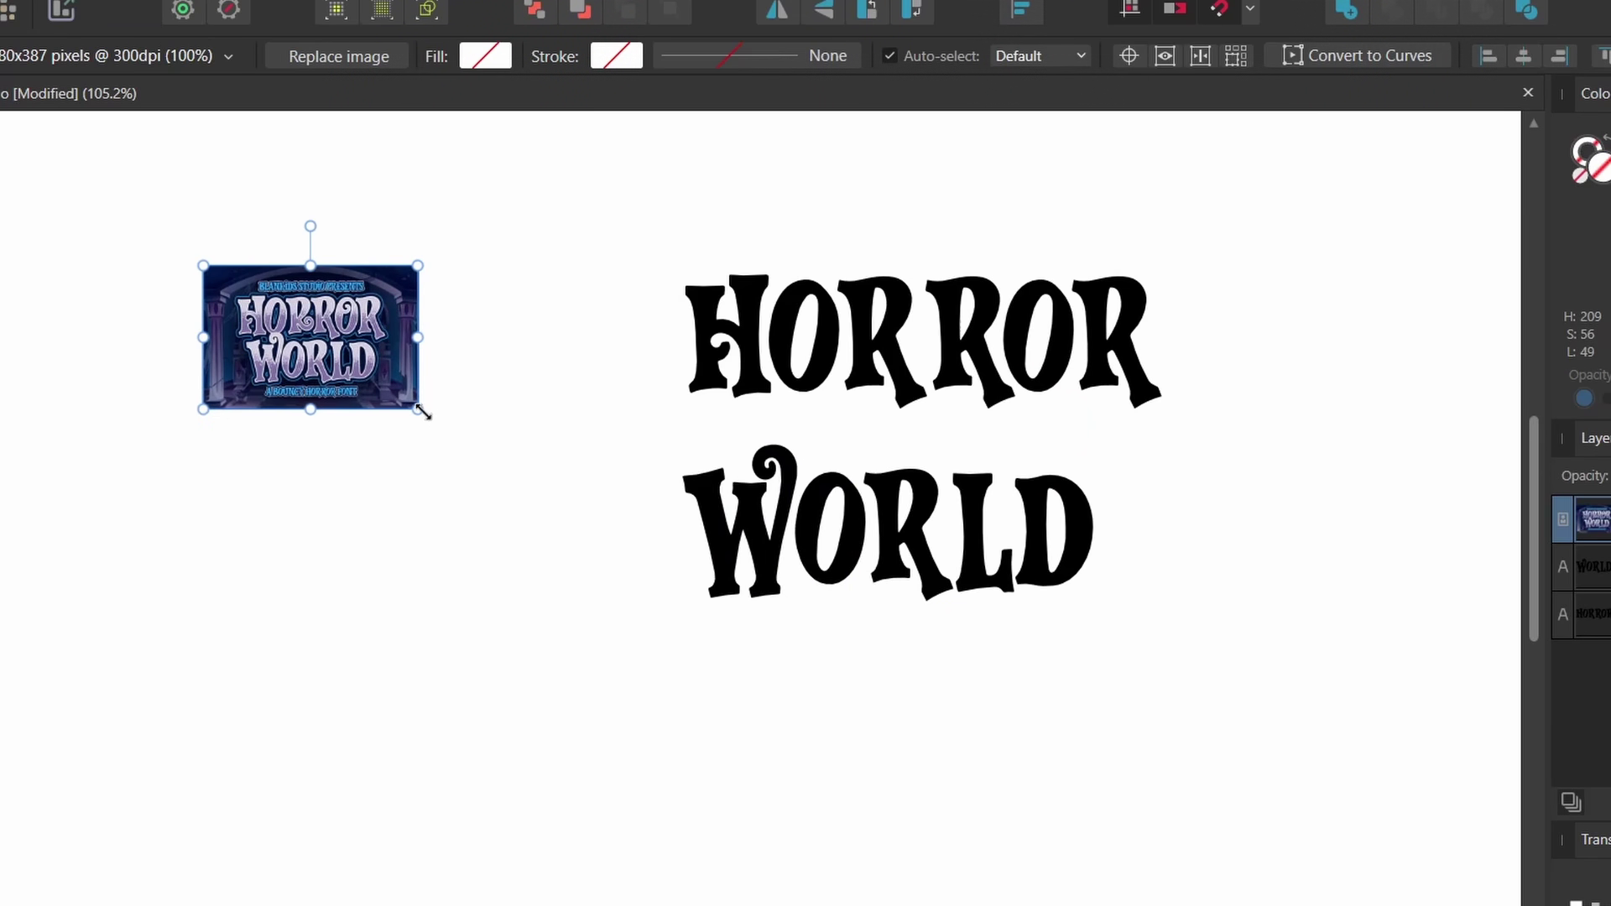
{"action": "left_click_drag", "start_coordinate": [423, 412], "coordinate": [731, 612]}
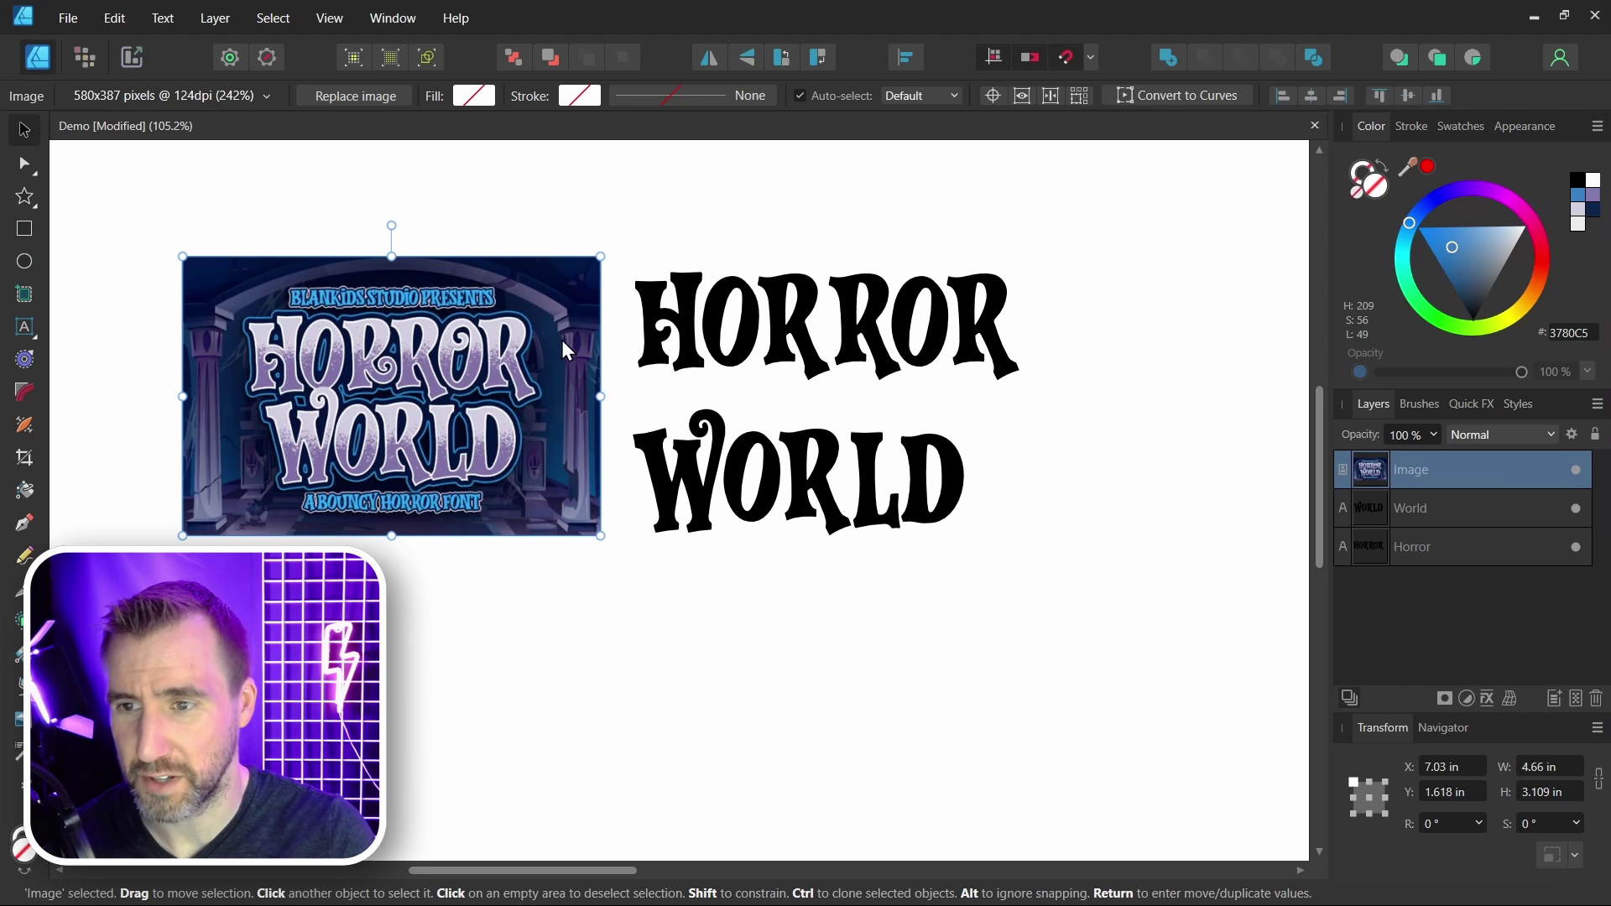
{"action": "key", "text": "ctrl+0"}
Draw a page-sized rectangle, send it to the back, and fill it with navy #0B203F sampled from the image.
{"action": "key", "text": "m"}
{"action": "left_click_drag", "start_coordinate": [86, 183], "coordinate": [1116, 804]}
{"action": "left_click", "coordinate": [512, 57]}
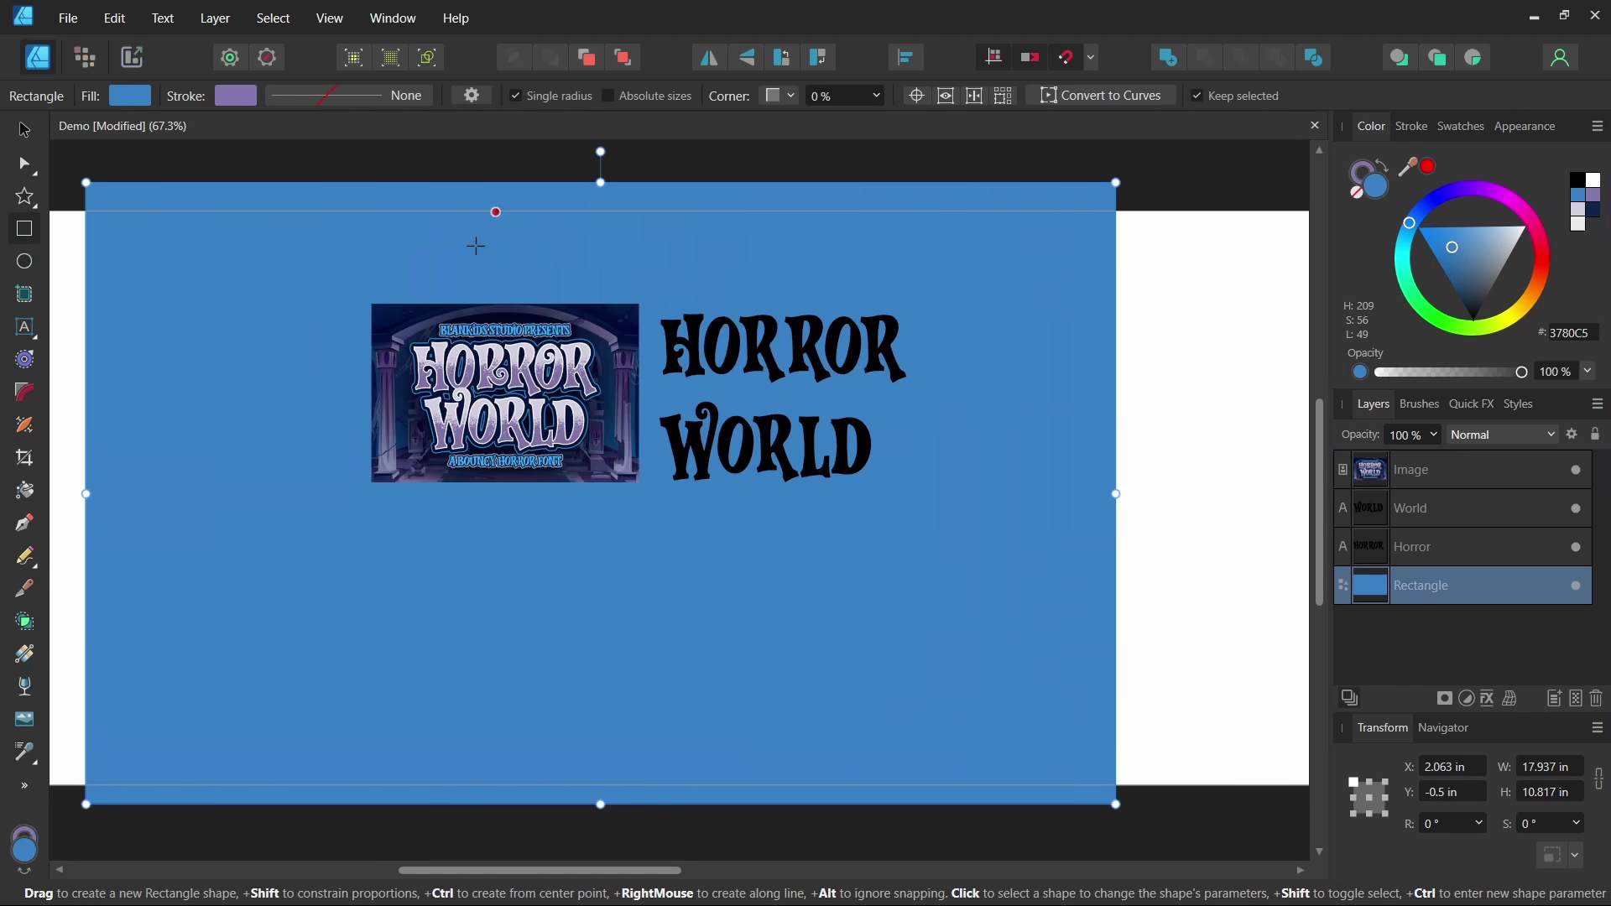
{"action": "scroll", "coordinate": [617, 427], "scroll_direction": "up", "scroll_amount": 4}
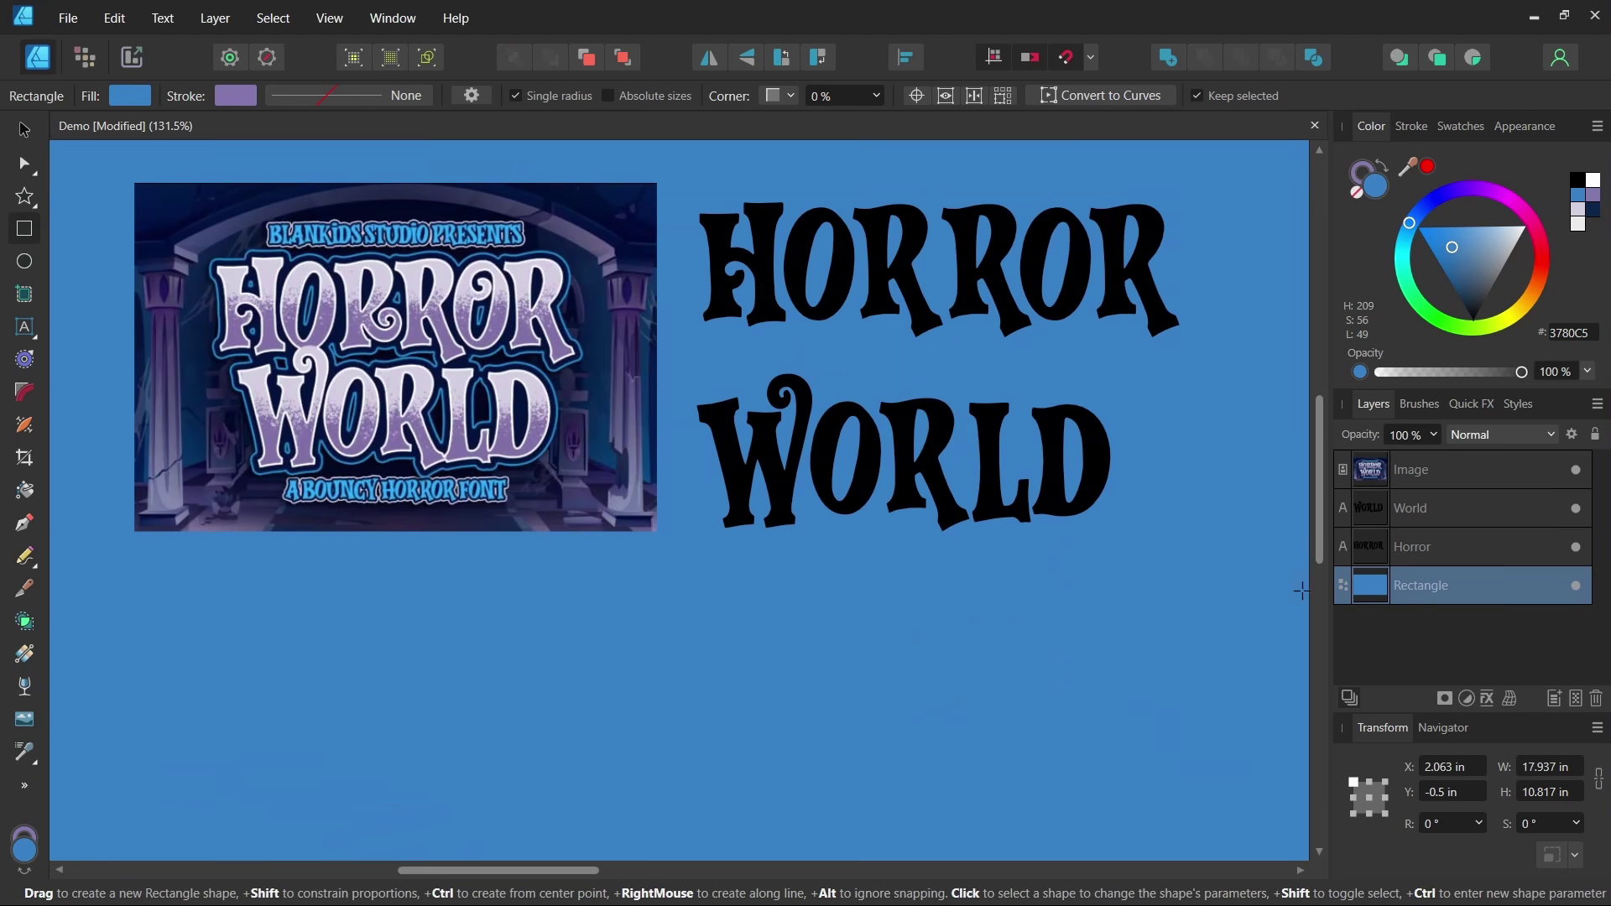
{"action": "left_click_drag", "start_coordinate": [1431, 173], "coordinate": [580, 273]}
{"action": "left_click", "coordinate": [1425, 166]}
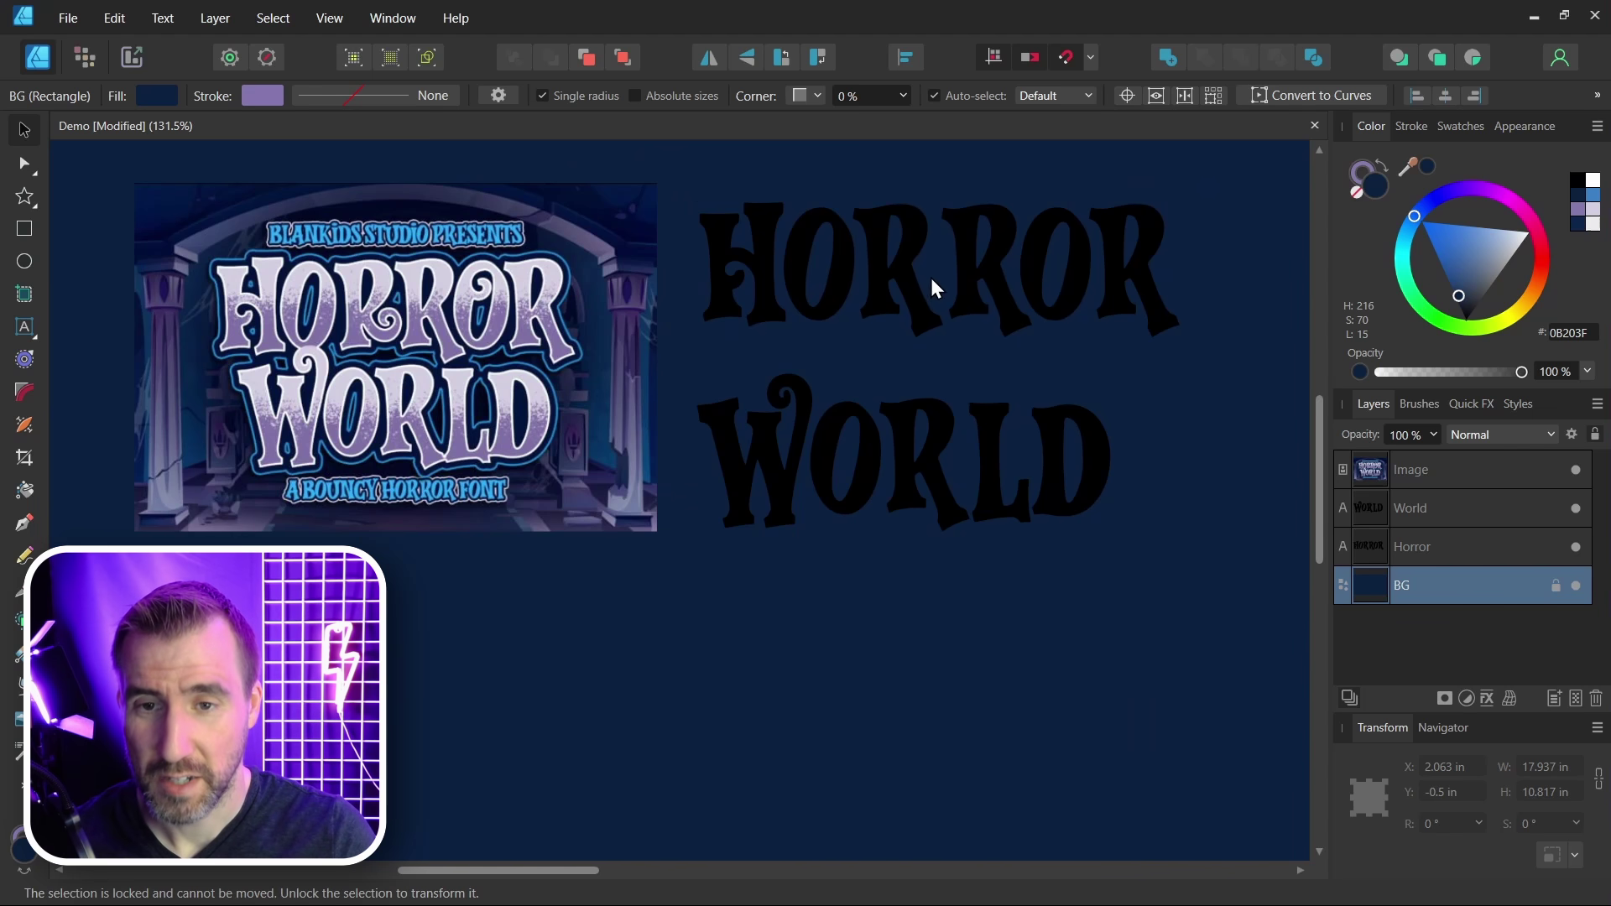
Fill HORROR and WORLD with pale lilac sampled from the reference lettering.
{"action": "left_click", "coordinate": [930, 277]}
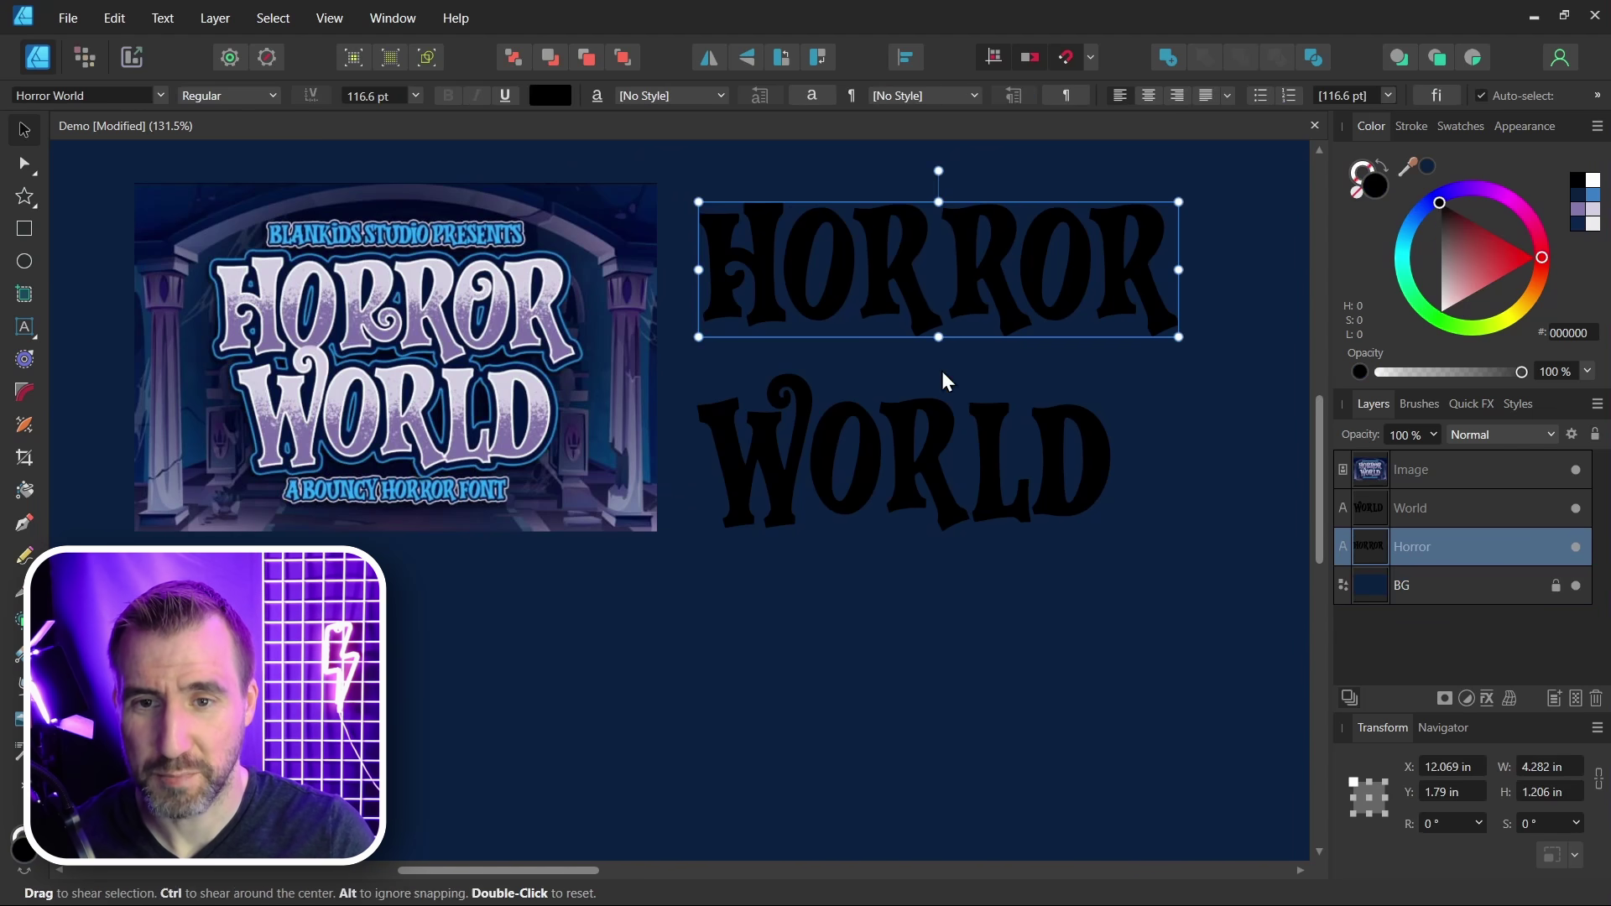
{"action": "left_click", "coordinate": [935, 460], "text": "shift"}
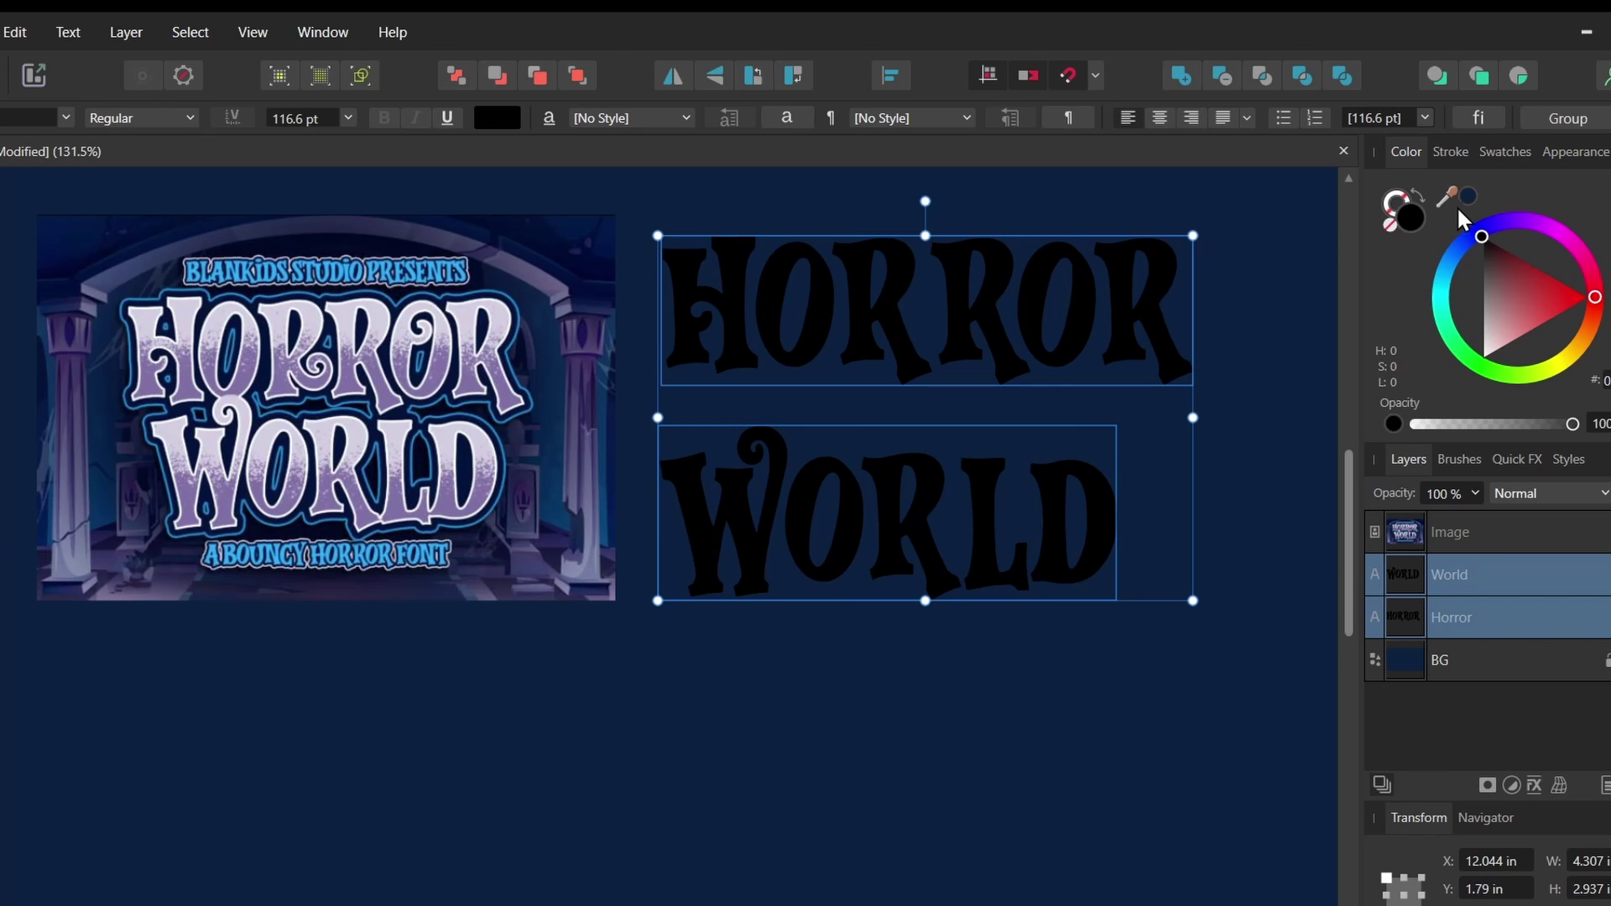
{"action": "left_click_drag", "start_coordinate": [1446, 199], "coordinate": [500, 314]}
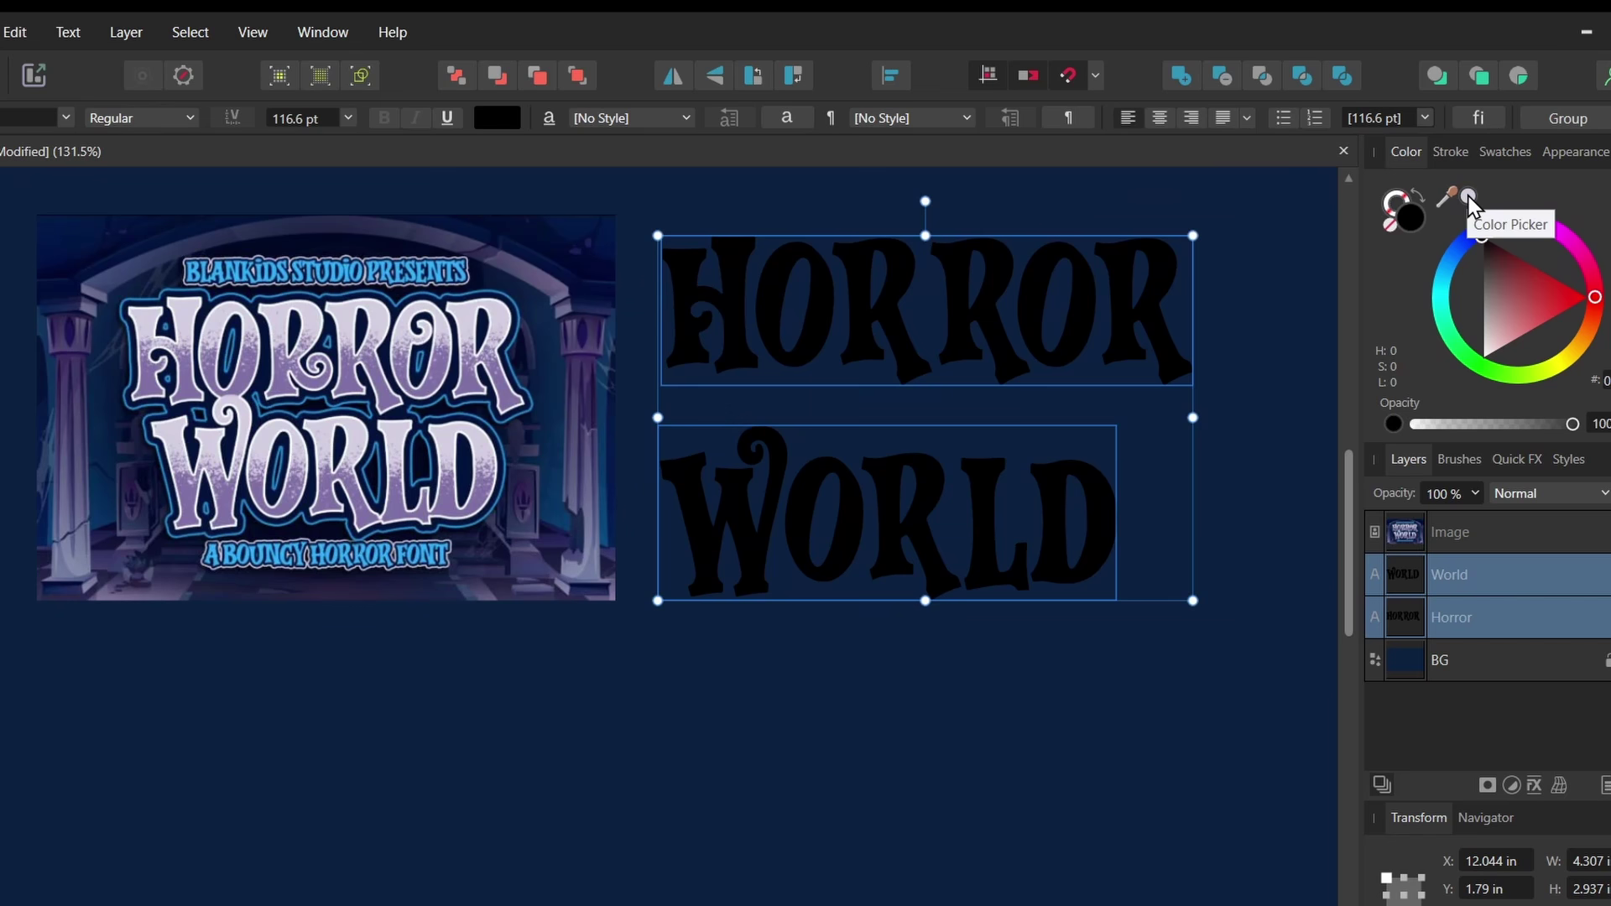
{"action": "left_click", "coordinate": [1468, 198]}
{"action": "key", "text": "ctrl+d"}
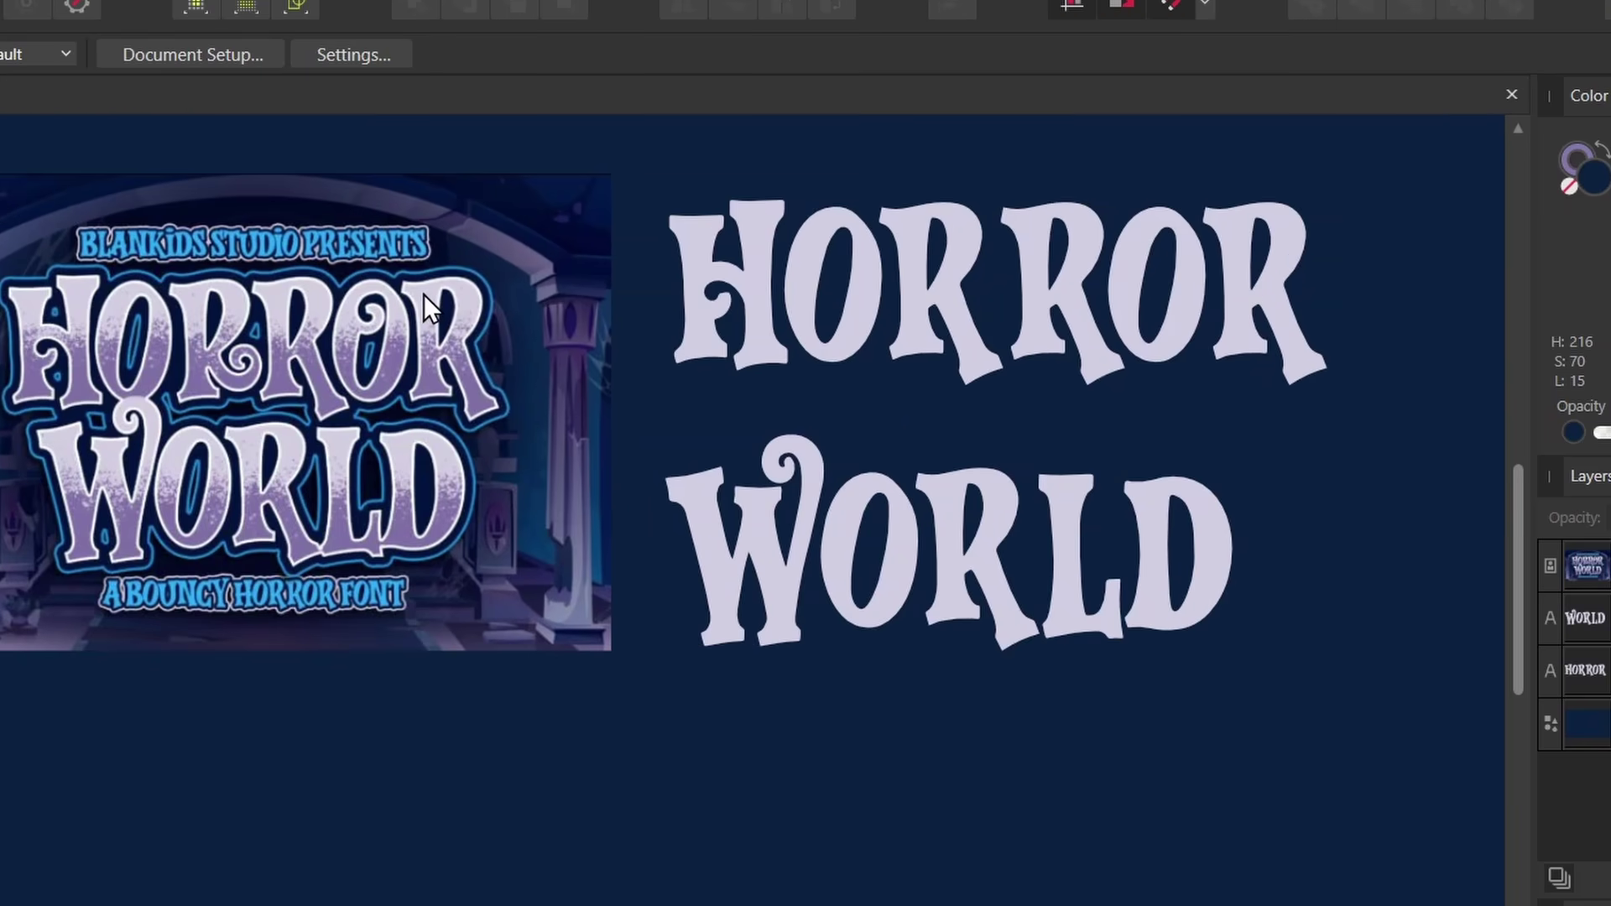
{"action": "scroll", "coordinate": [521, 275], "scroll_direction": "up", "scroll_amount": 4}
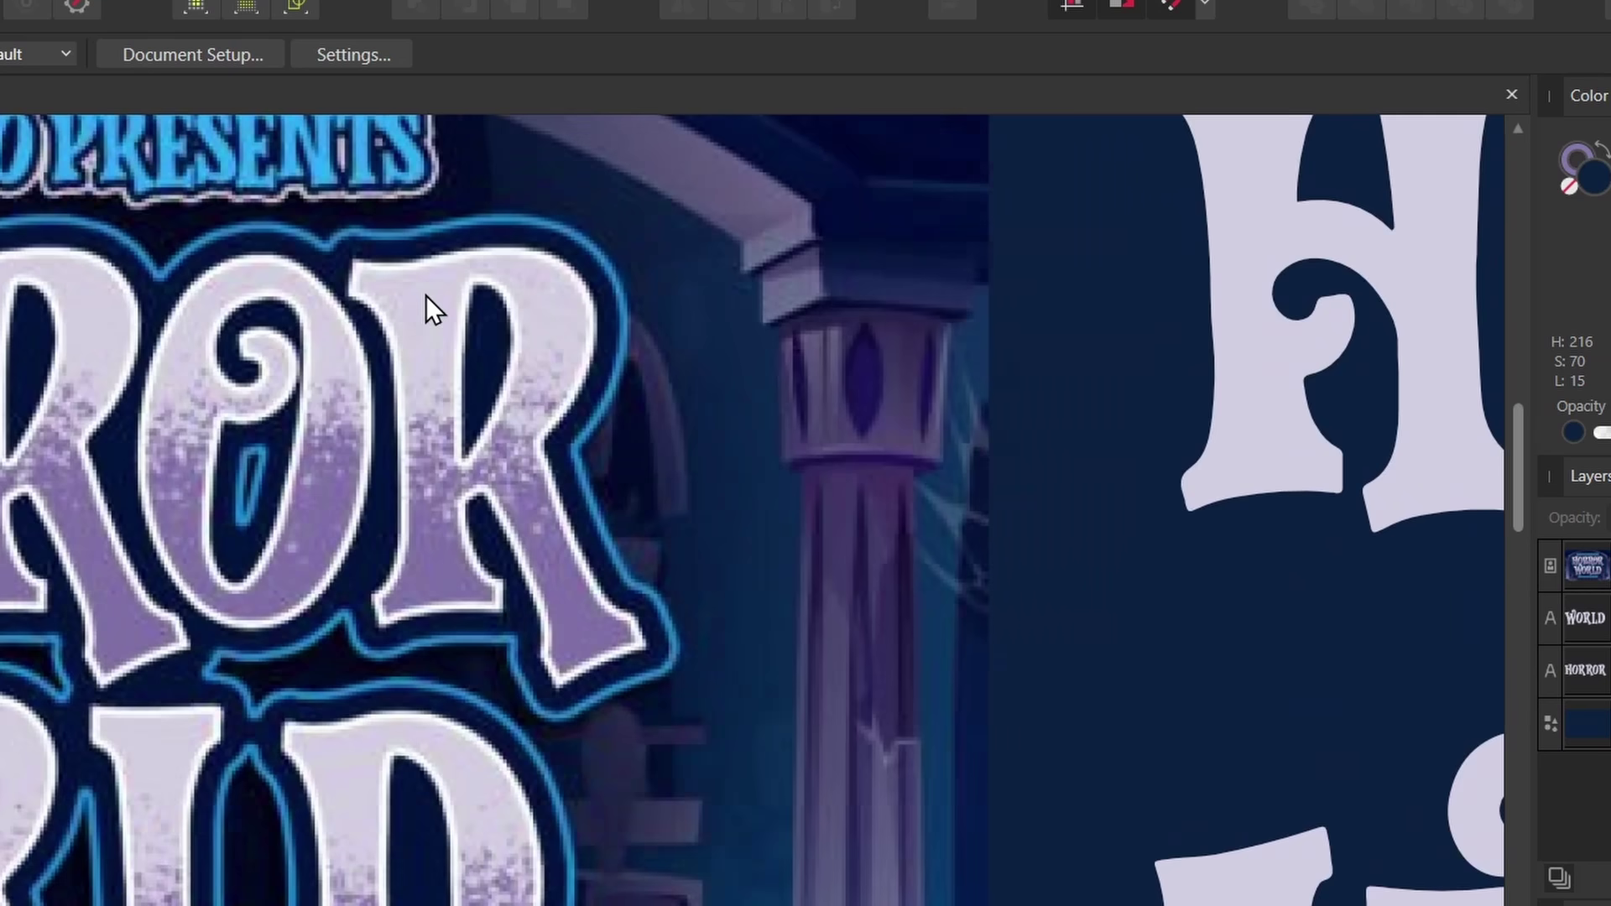
{"action": "scroll", "coordinate": [426, 296], "scroll_direction": "up", "scroll_amount": 1}
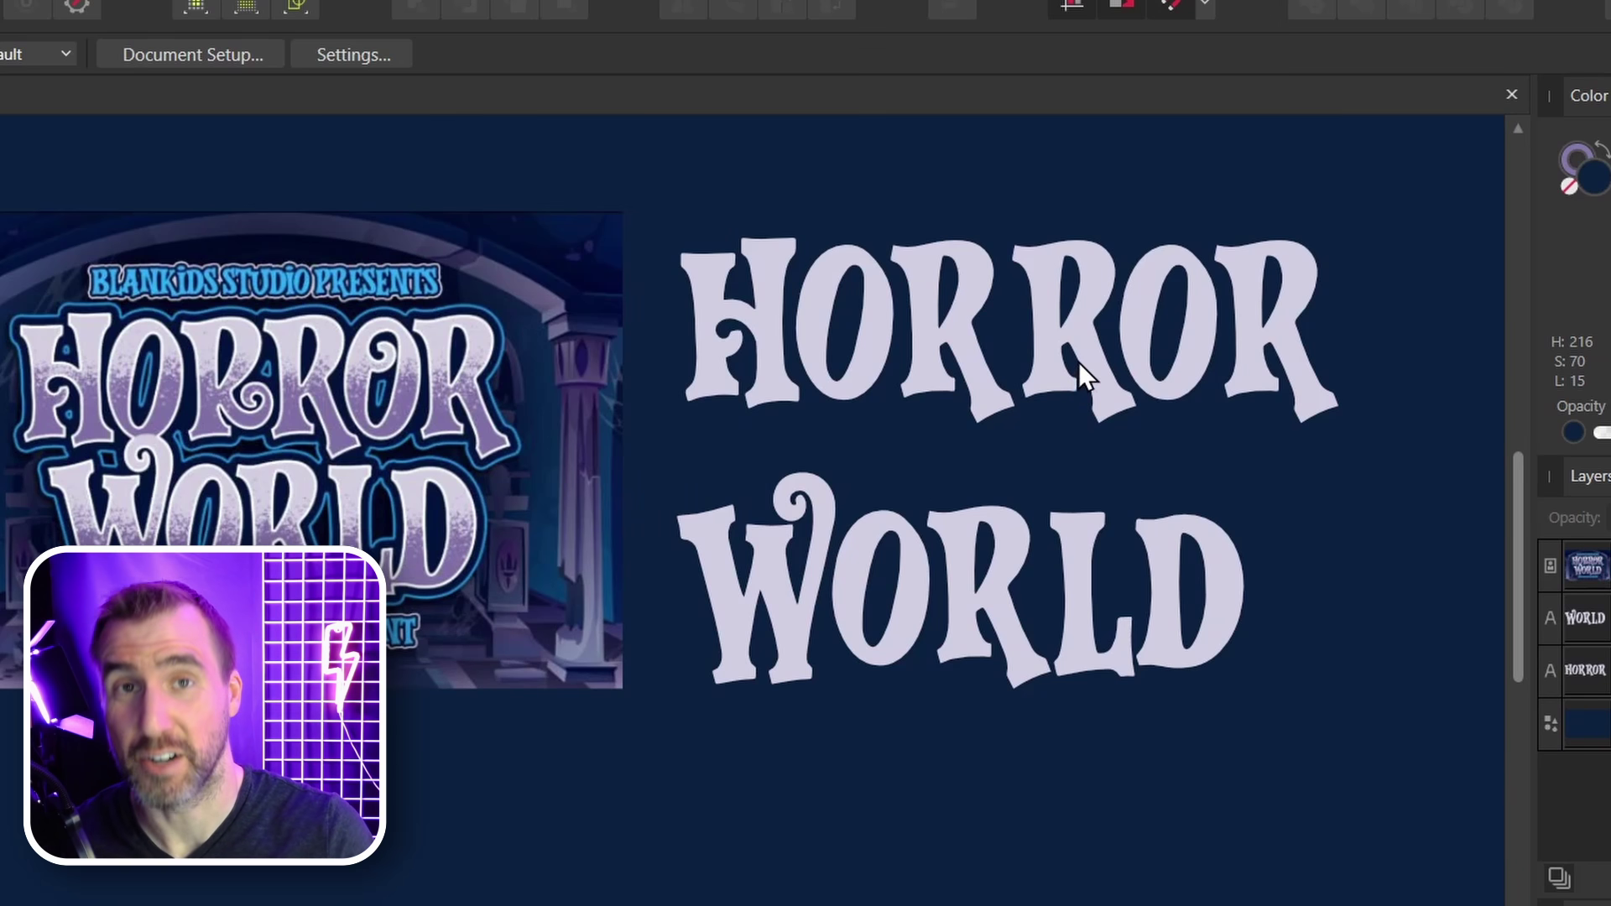
Reposition WORLD beneath HORROR, then group the Horror and World layers.
{"action": "left_click_drag", "start_coordinate": [924, 540], "coordinate": [953, 494]}
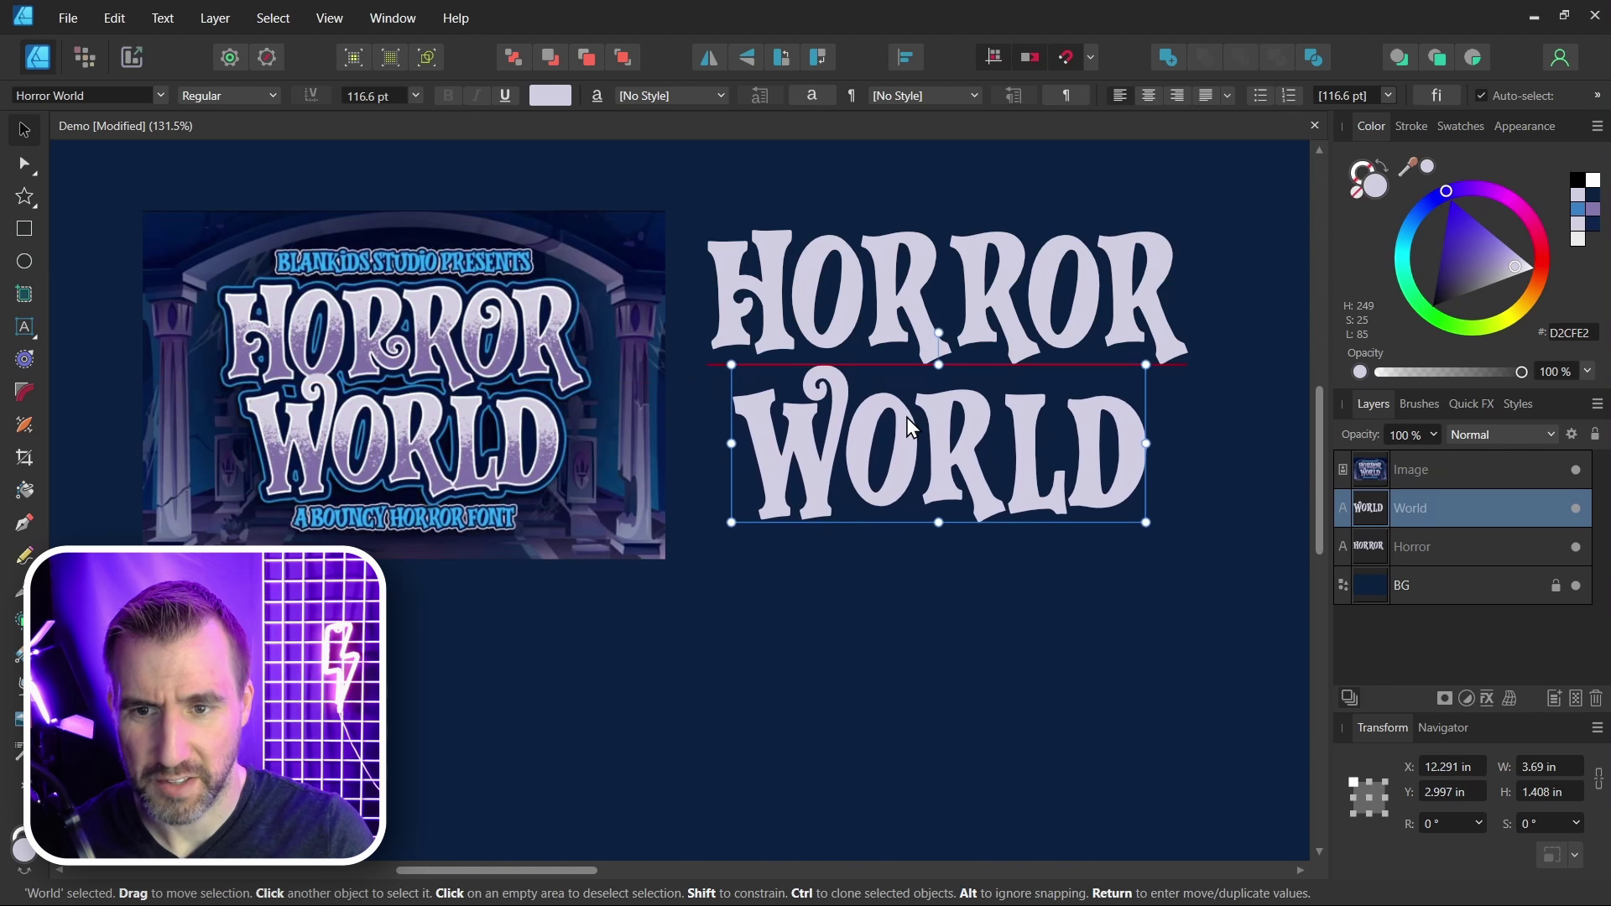
{"action": "left_click_drag", "start_coordinate": [907, 416], "coordinate": [907, 417]}
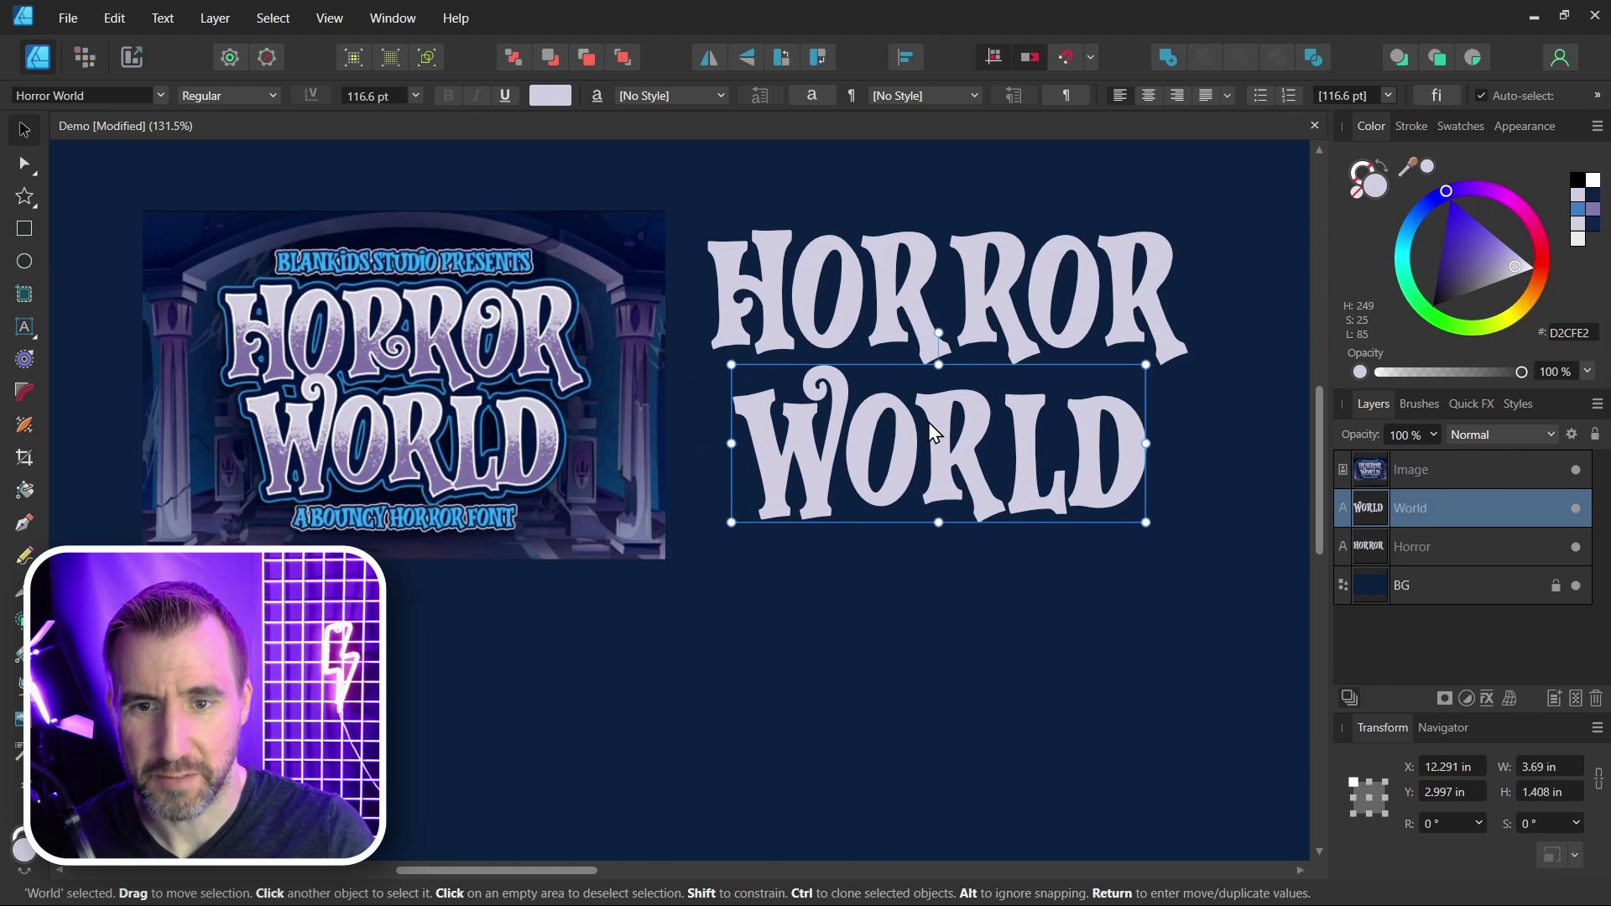
{"action": "left_click", "coordinate": [1402, 547], "text": "shift"}
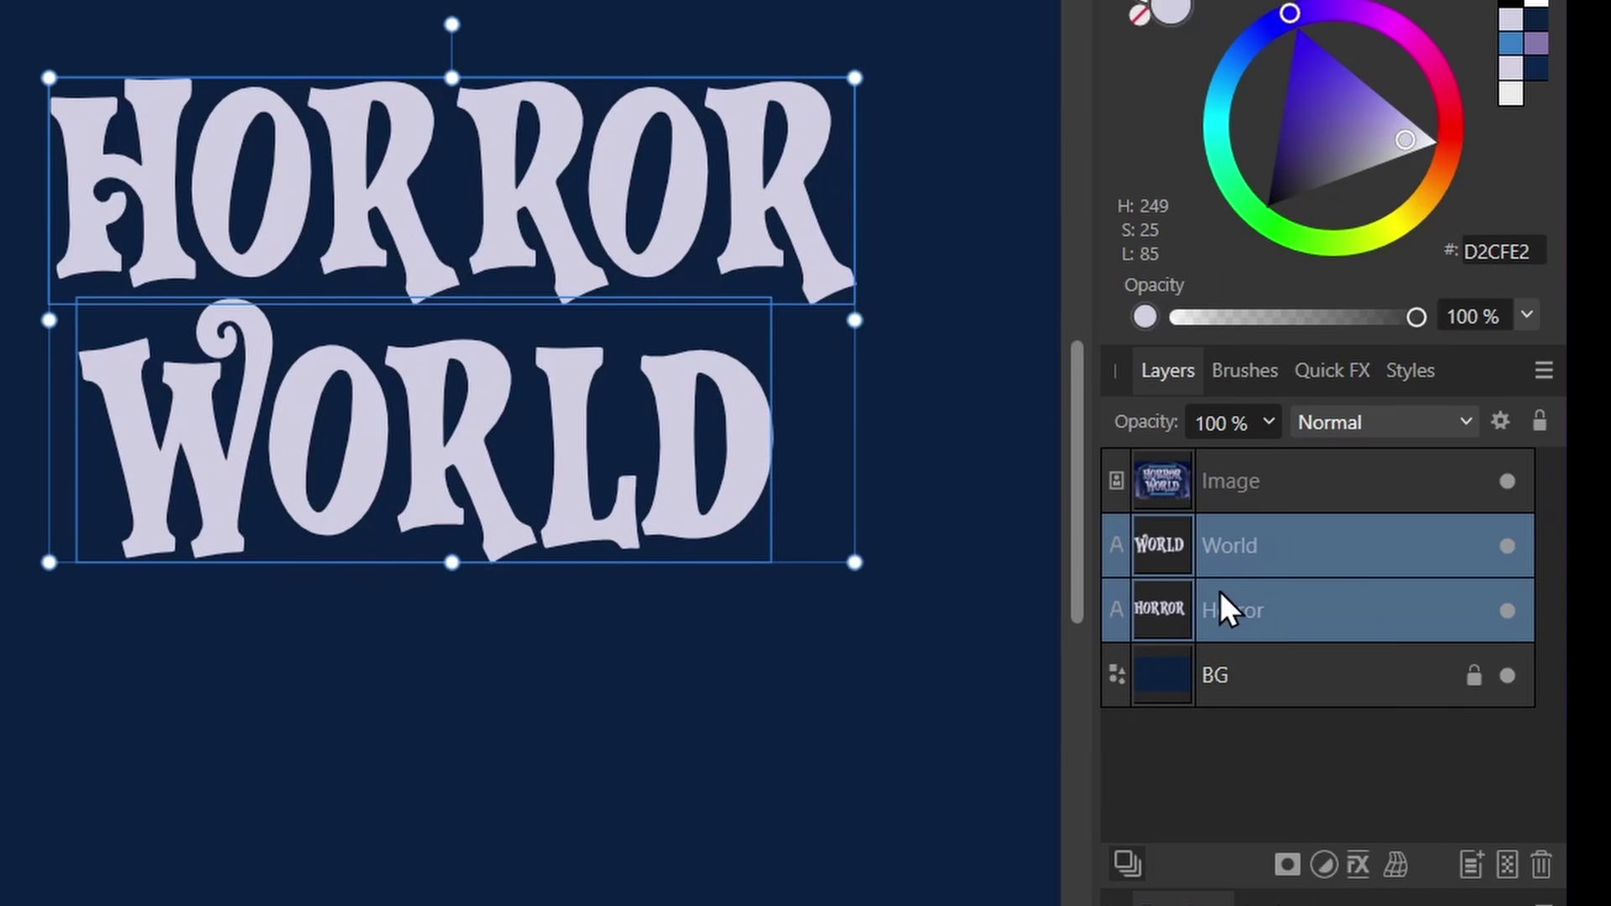
{"action": "key", "text": "ctrl+g"}
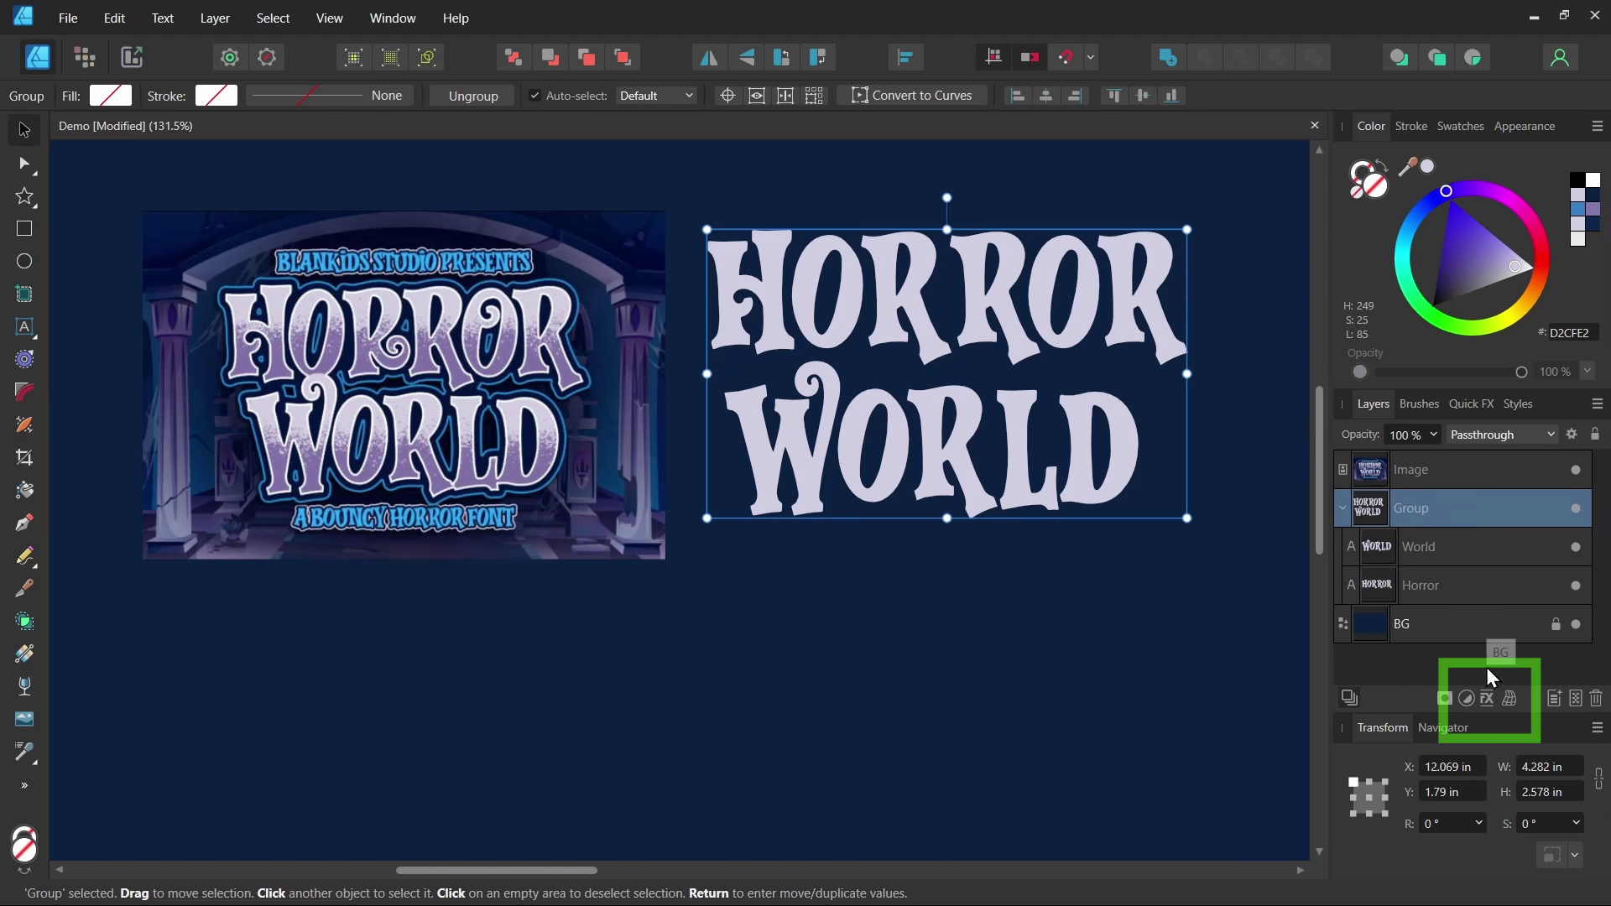
Add a white 6.5 px outline effect to the text group.
{"action": "left_click", "coordinate": [1487, 699]}
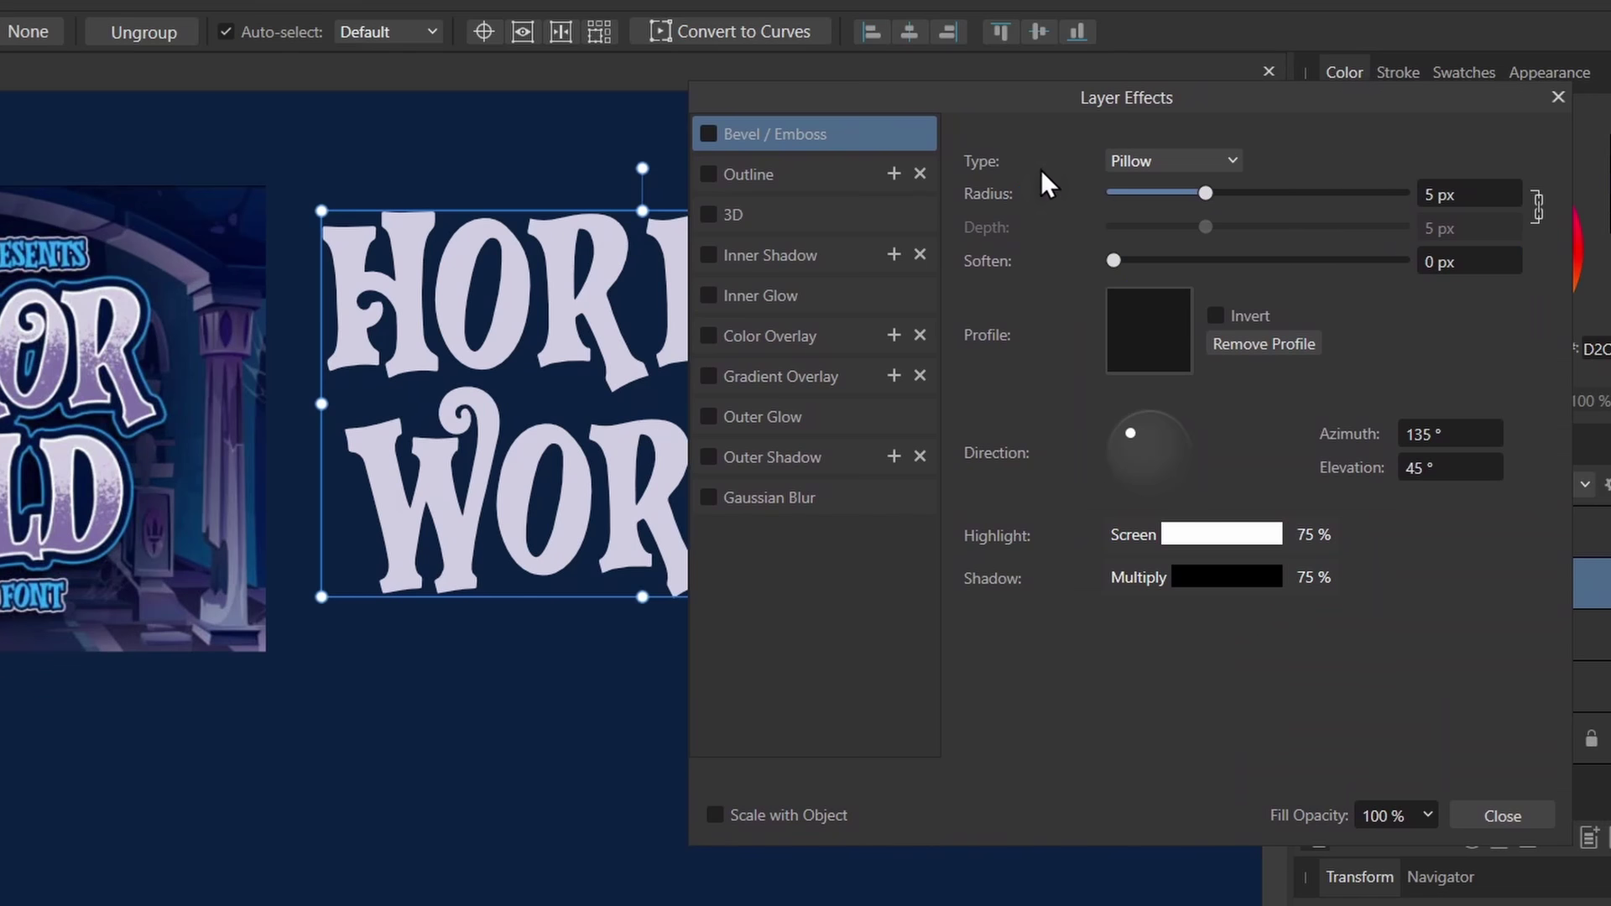
{"action": "left_click", "coordinate": [762, 173]}
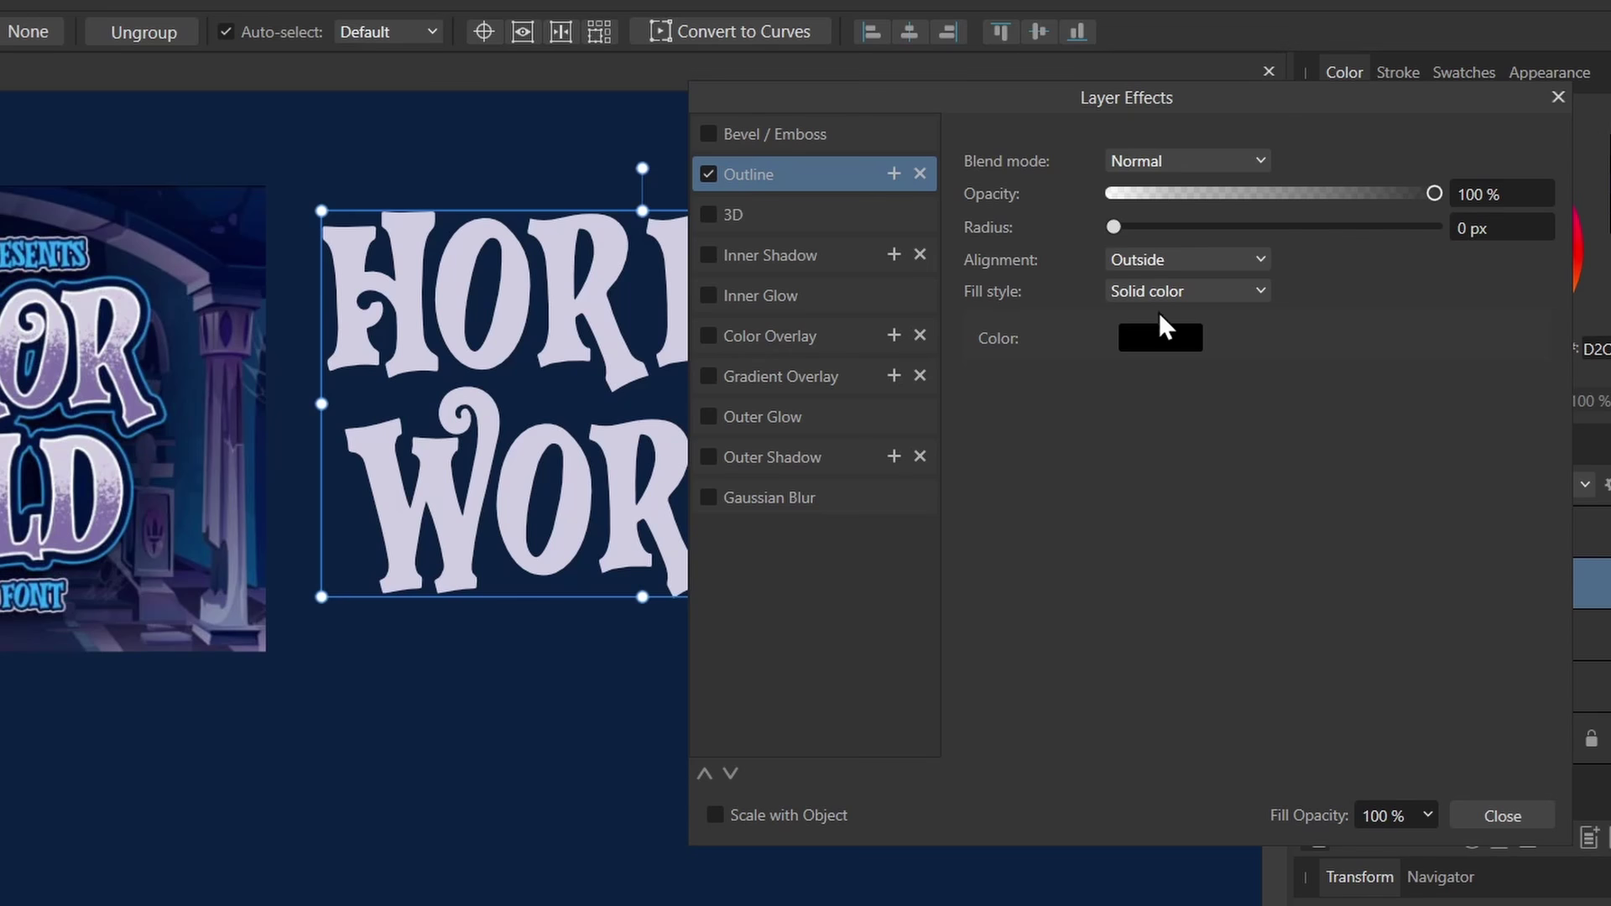
{"action": "left_click", "coordinate": [1162, 336]}
{"action": "left_click_drag", "start_coordinate": [1144, 493], "coordinate": [1070, 683]}
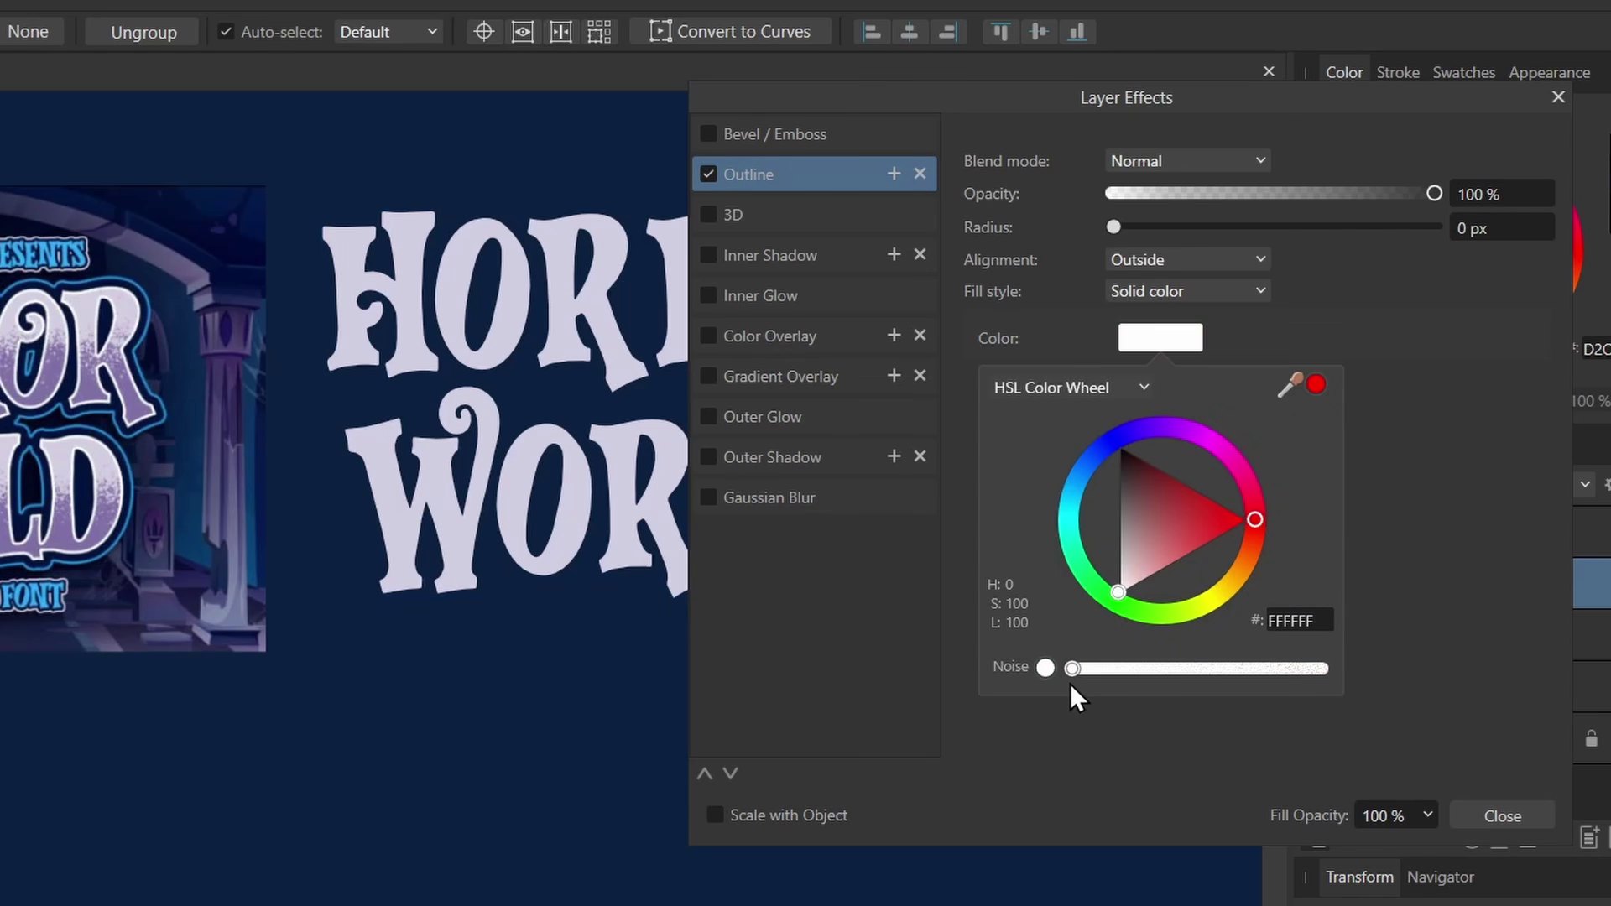
{"action": "left_click_drag", "start_coordinate": [1113, 227], "coordinate": [1227, 243]}
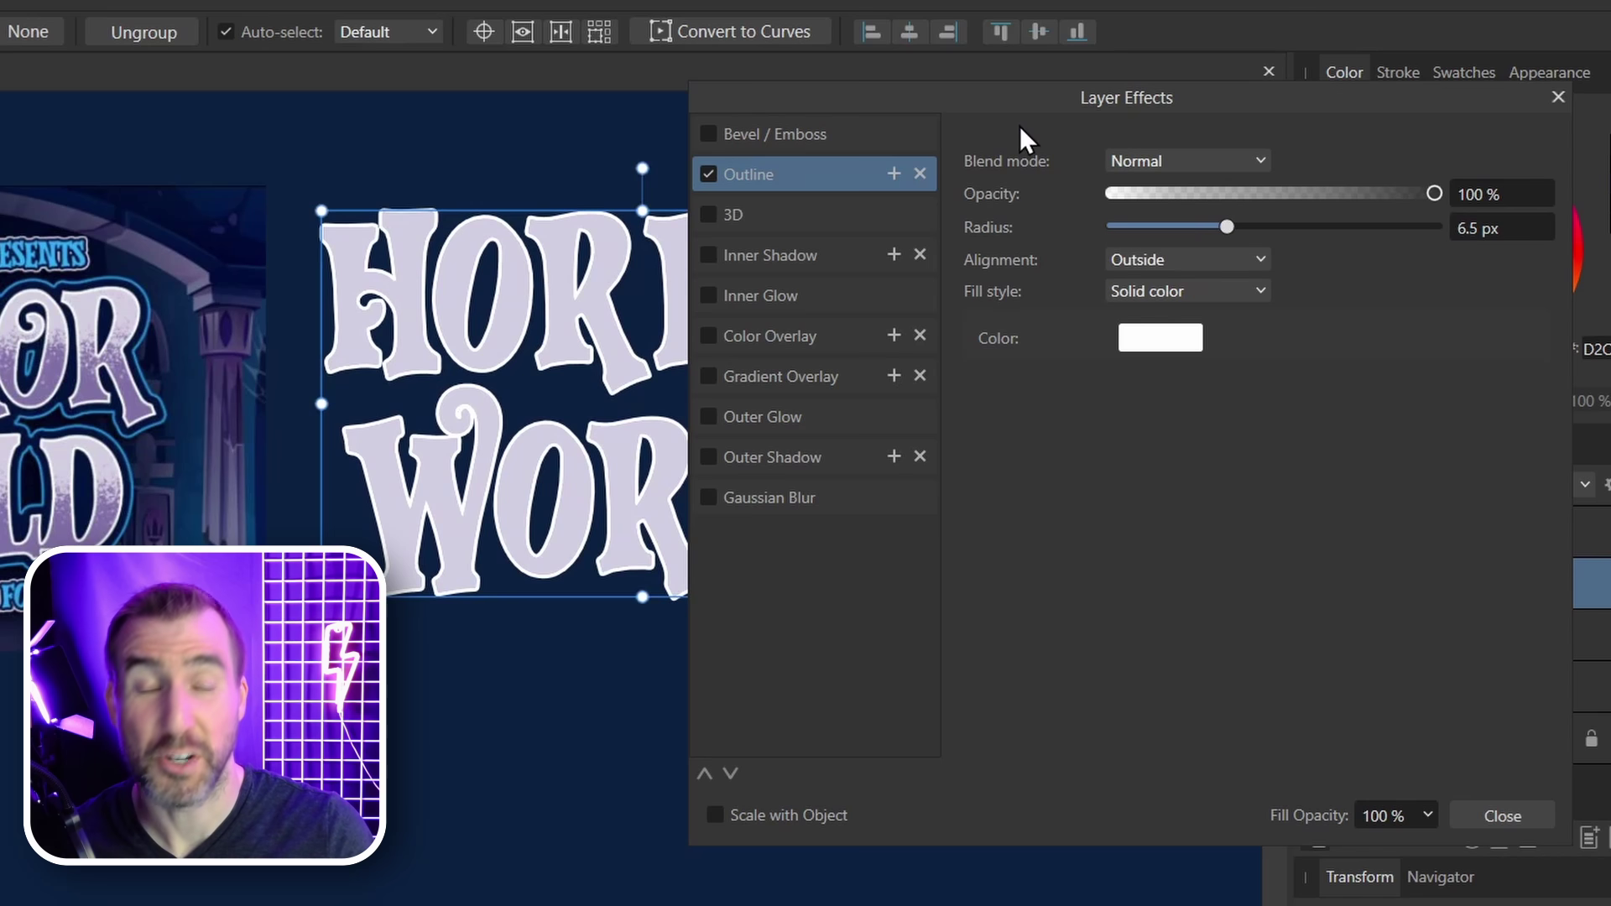
Add a second, dark navy outline at 27.8 px sampled from the canvas.
{"action": "left_click", "coordinate": [893, 174]}
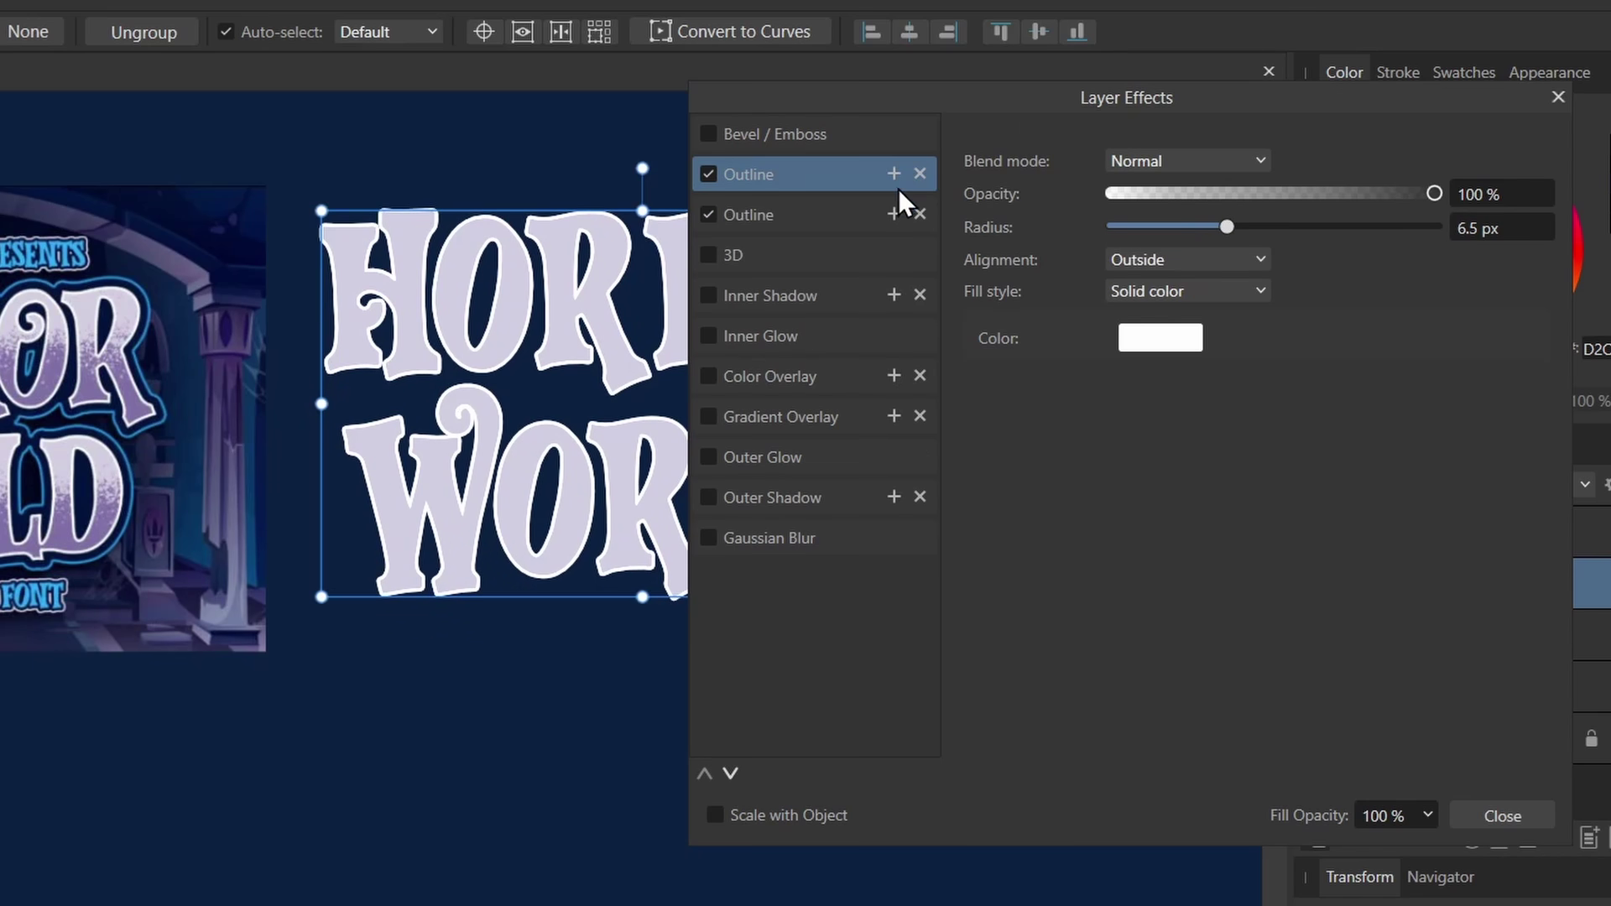
{"action": "left_click", "coordinate": [816, 217]}
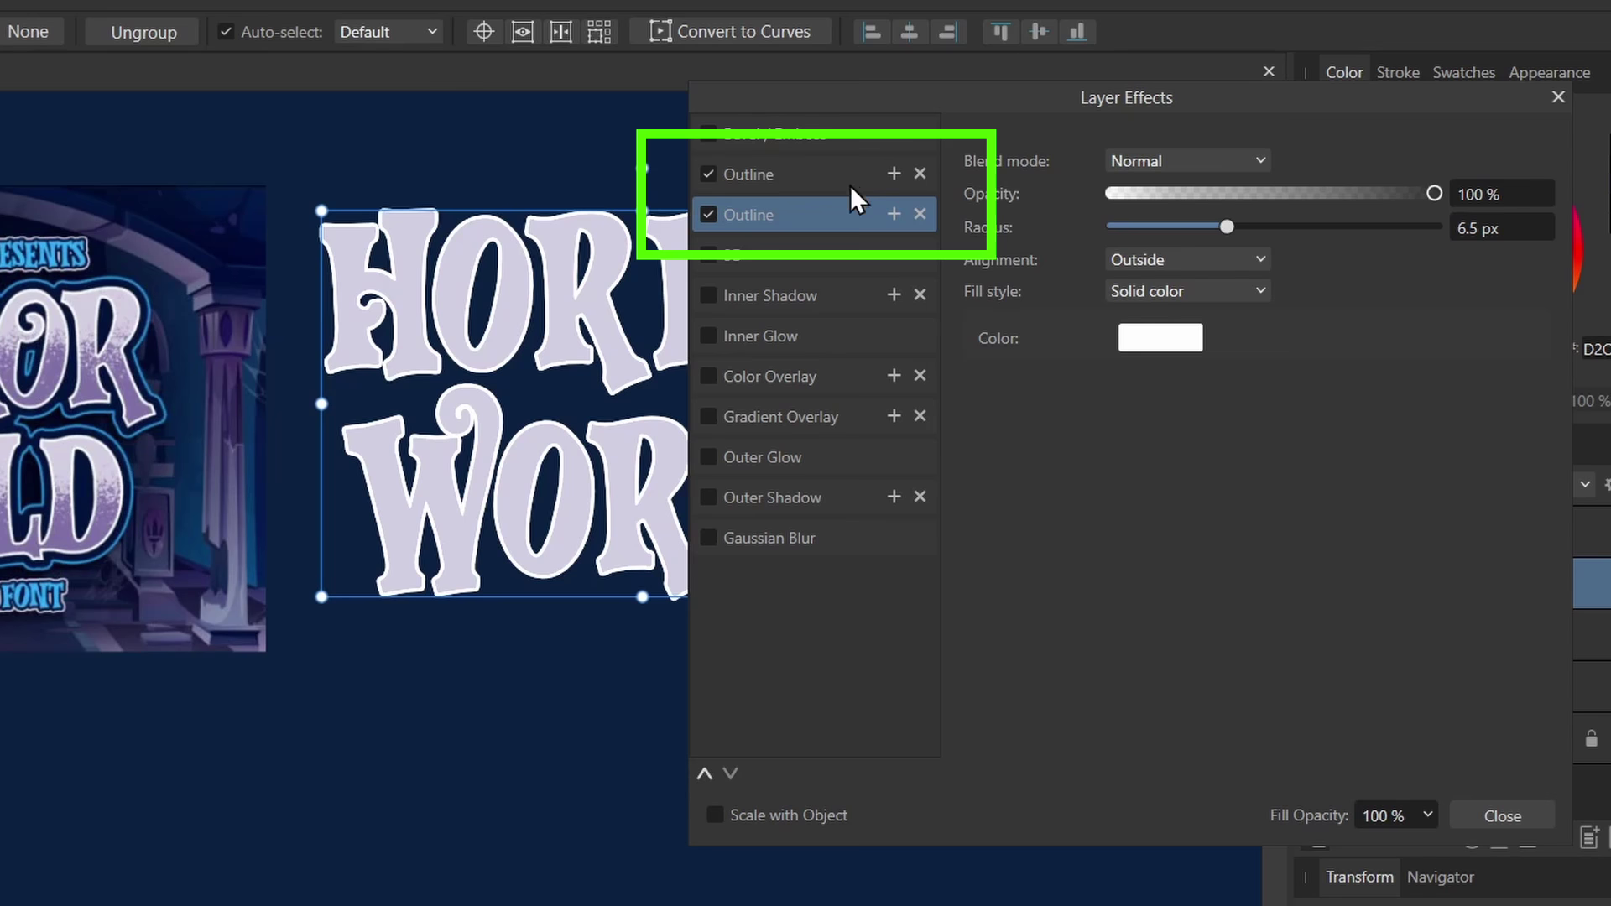
{"action": "left_click", "coordinate": [1166, 335]}
{"action": "left_click_drag", "start_coordinate": [1306, 397], "coordinate": [141, 299]}
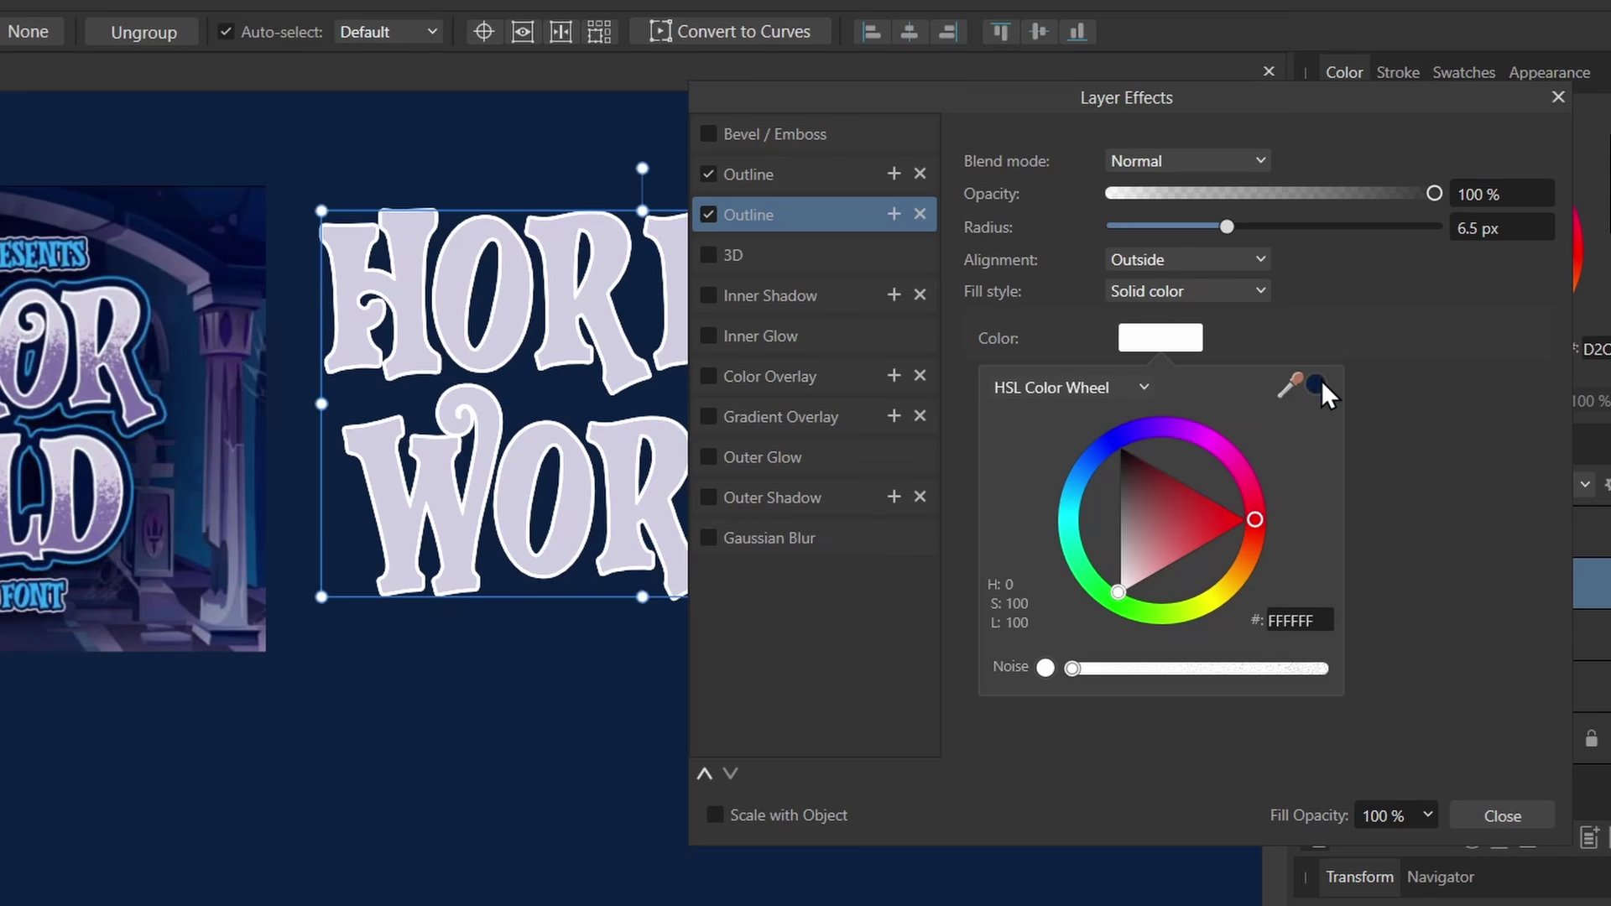
{"action": "left_click", "coordinate": [1317, 384]}
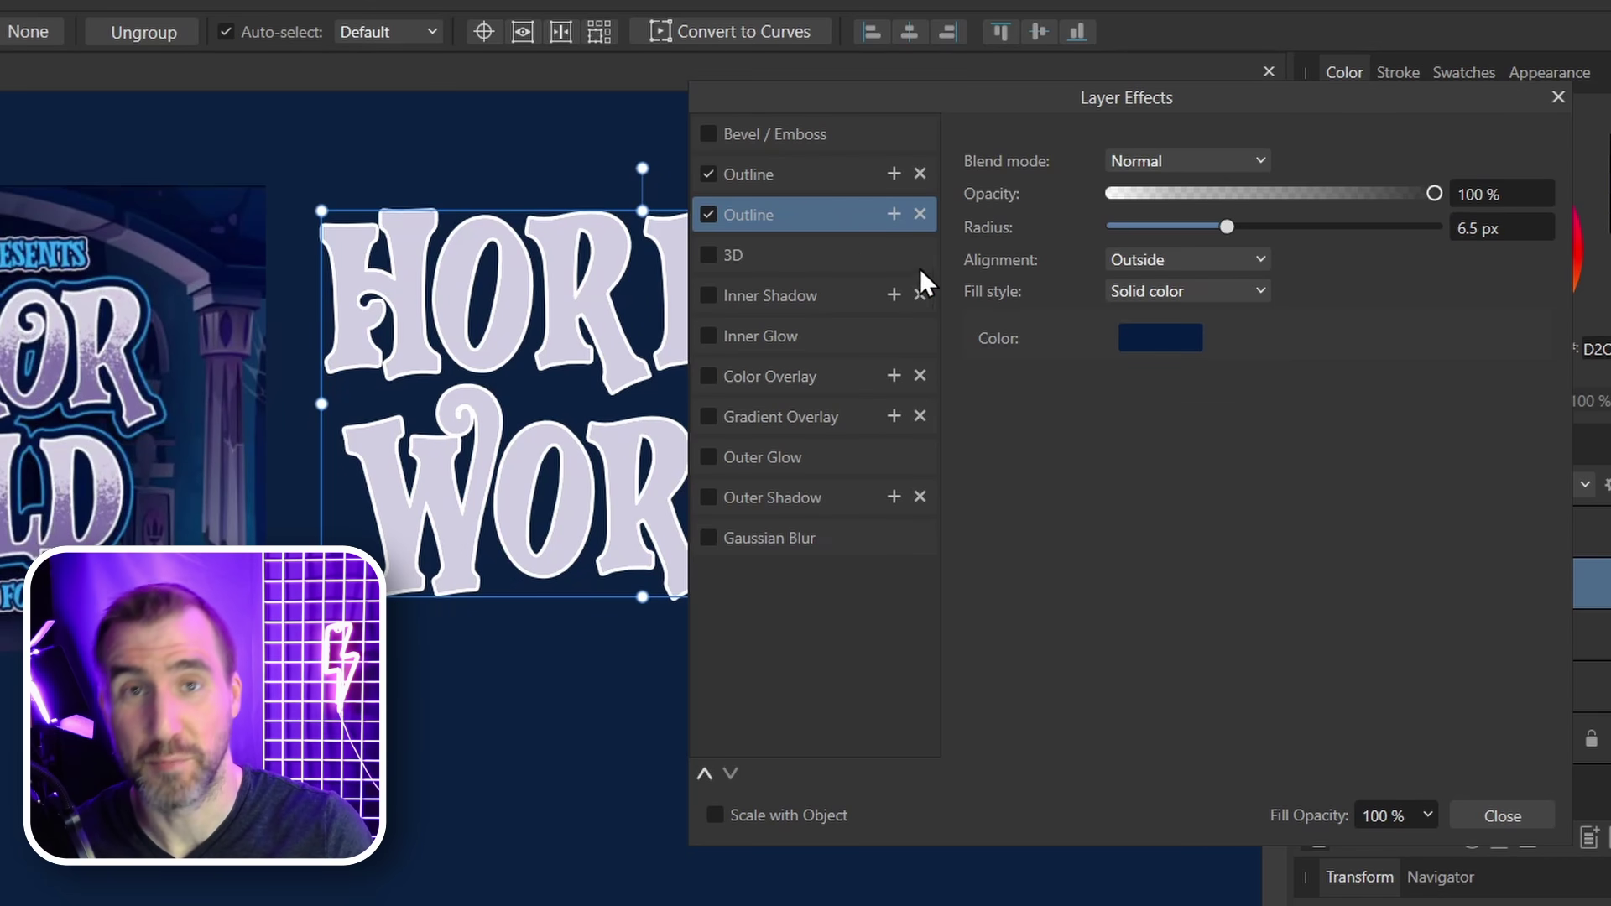
{"action": "left_click_drag", "start_coordinate": [1232, 224], "coordinate": [1353, 238]}
{"action": "left_click", "coordinate": [1173, 340]}
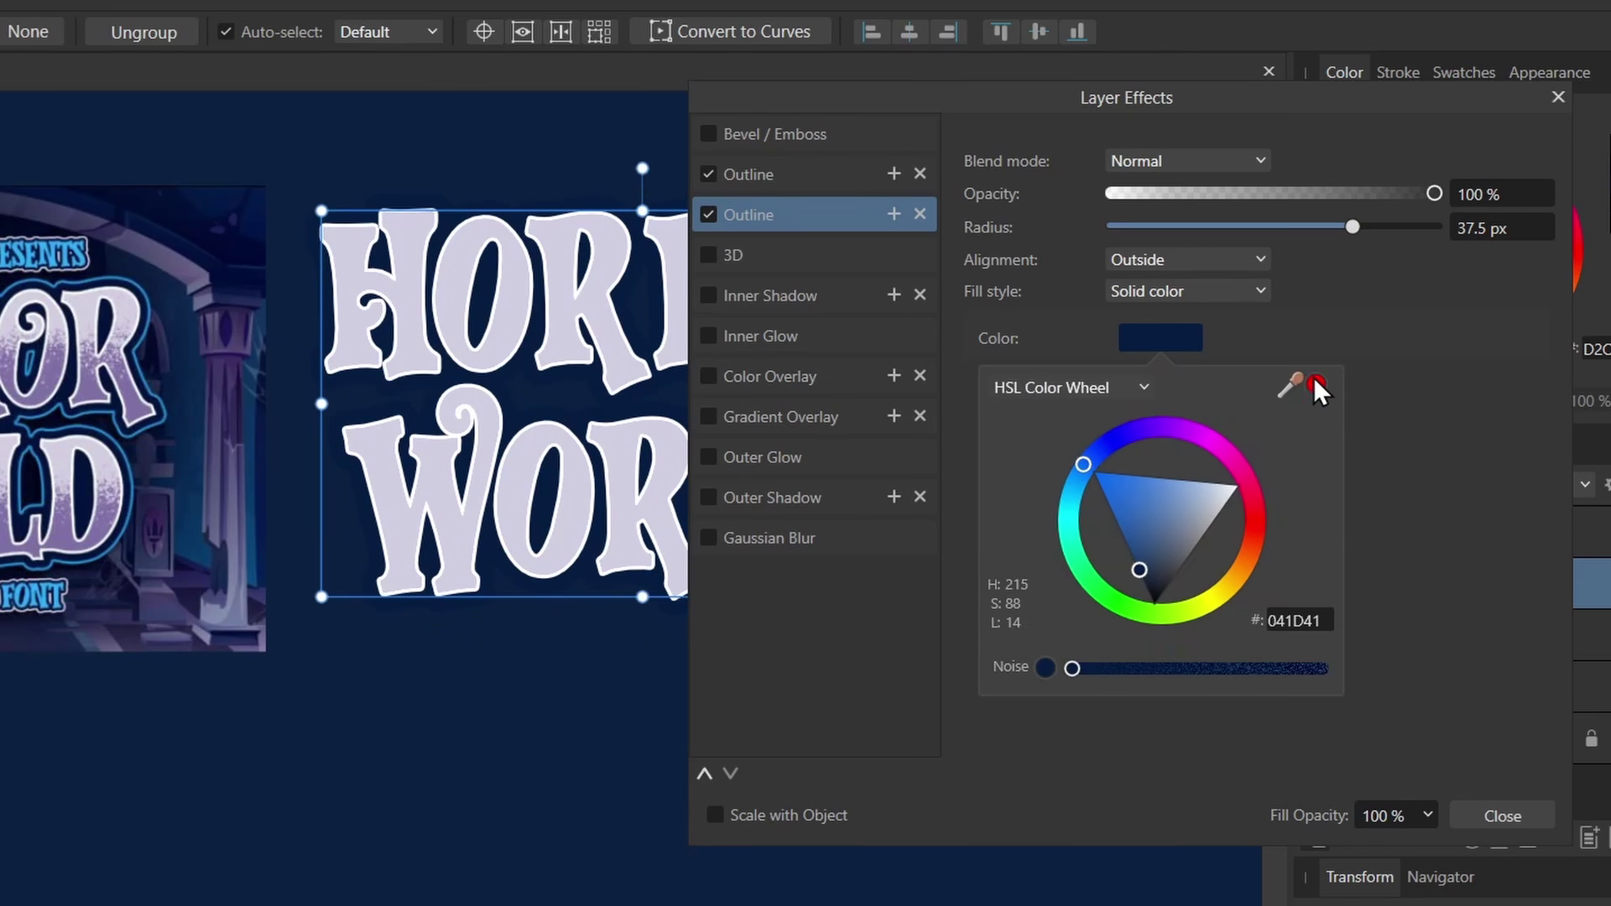
{"action": "left_click", "coordinate": [1146, 585]}
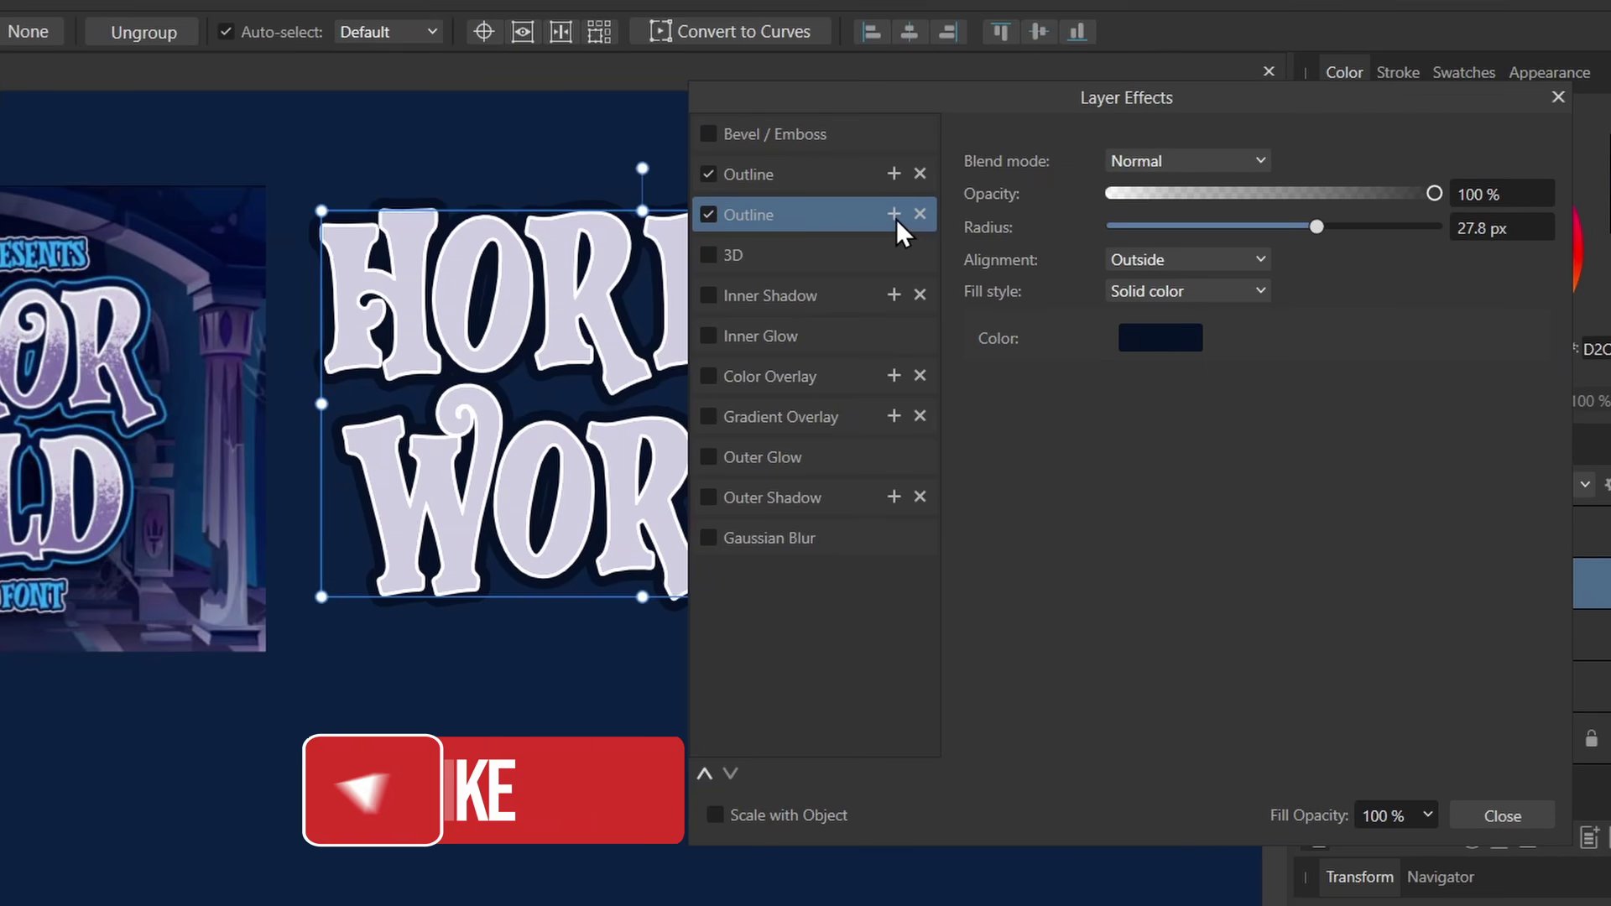
Add an outer blue outline at 38.8 px sampled from the reference image.
{"action": "left_click", "coordinate": [895, 216]}
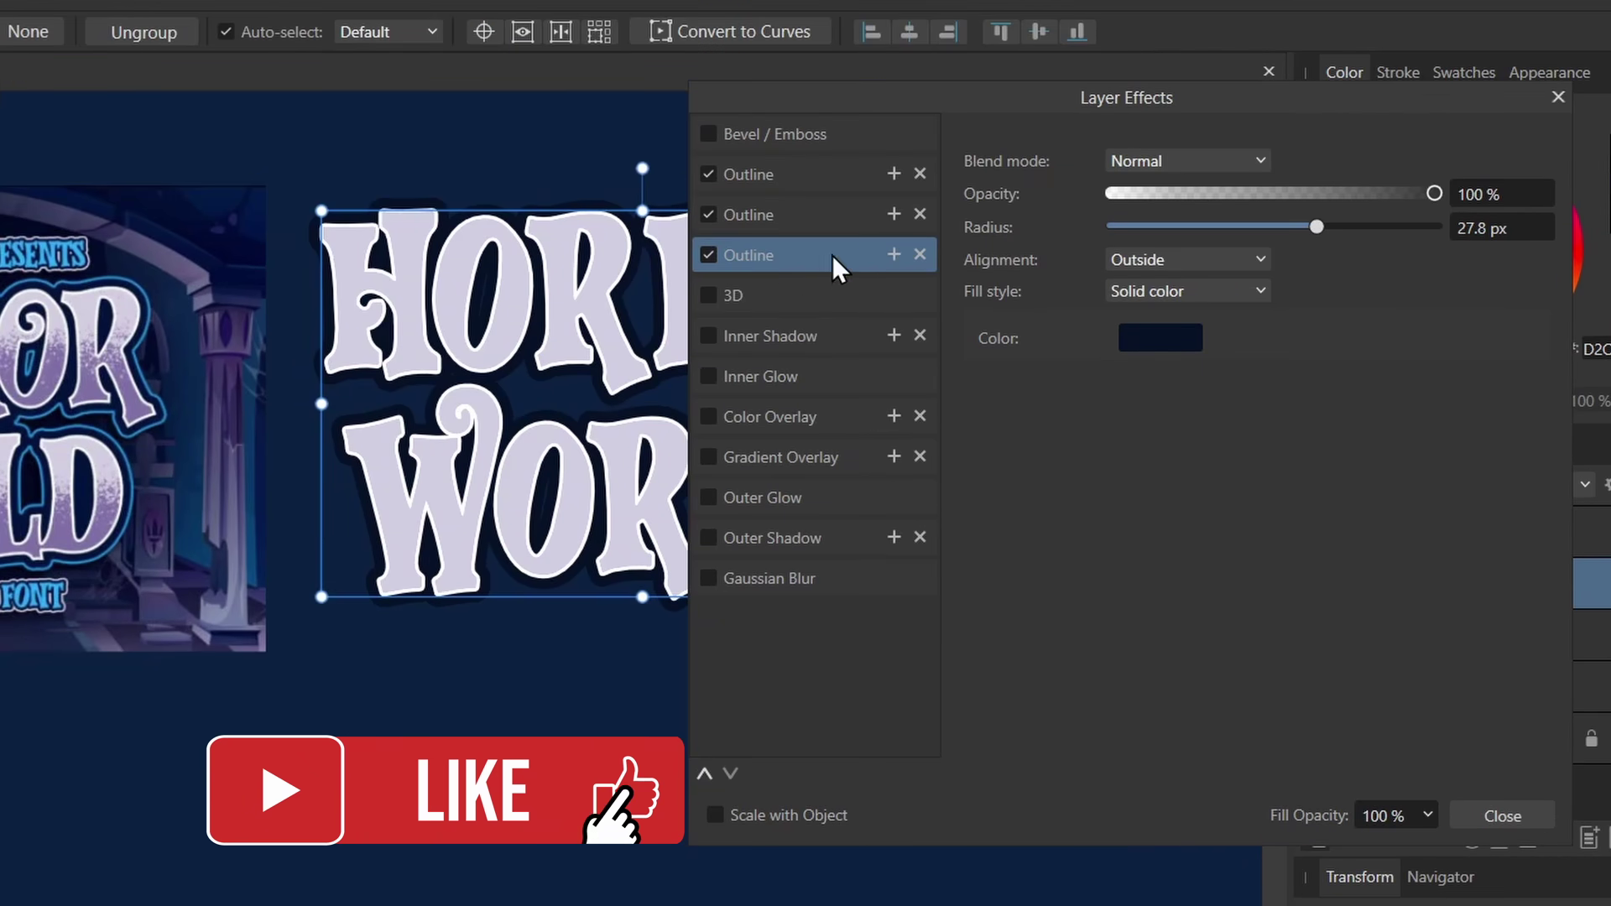
{"action": "left_click", "coordinate": [1161, 348]}
{"action": "left_click_drag", "start_coordinate": [1316, 386], "coordinate": [120, 277]}
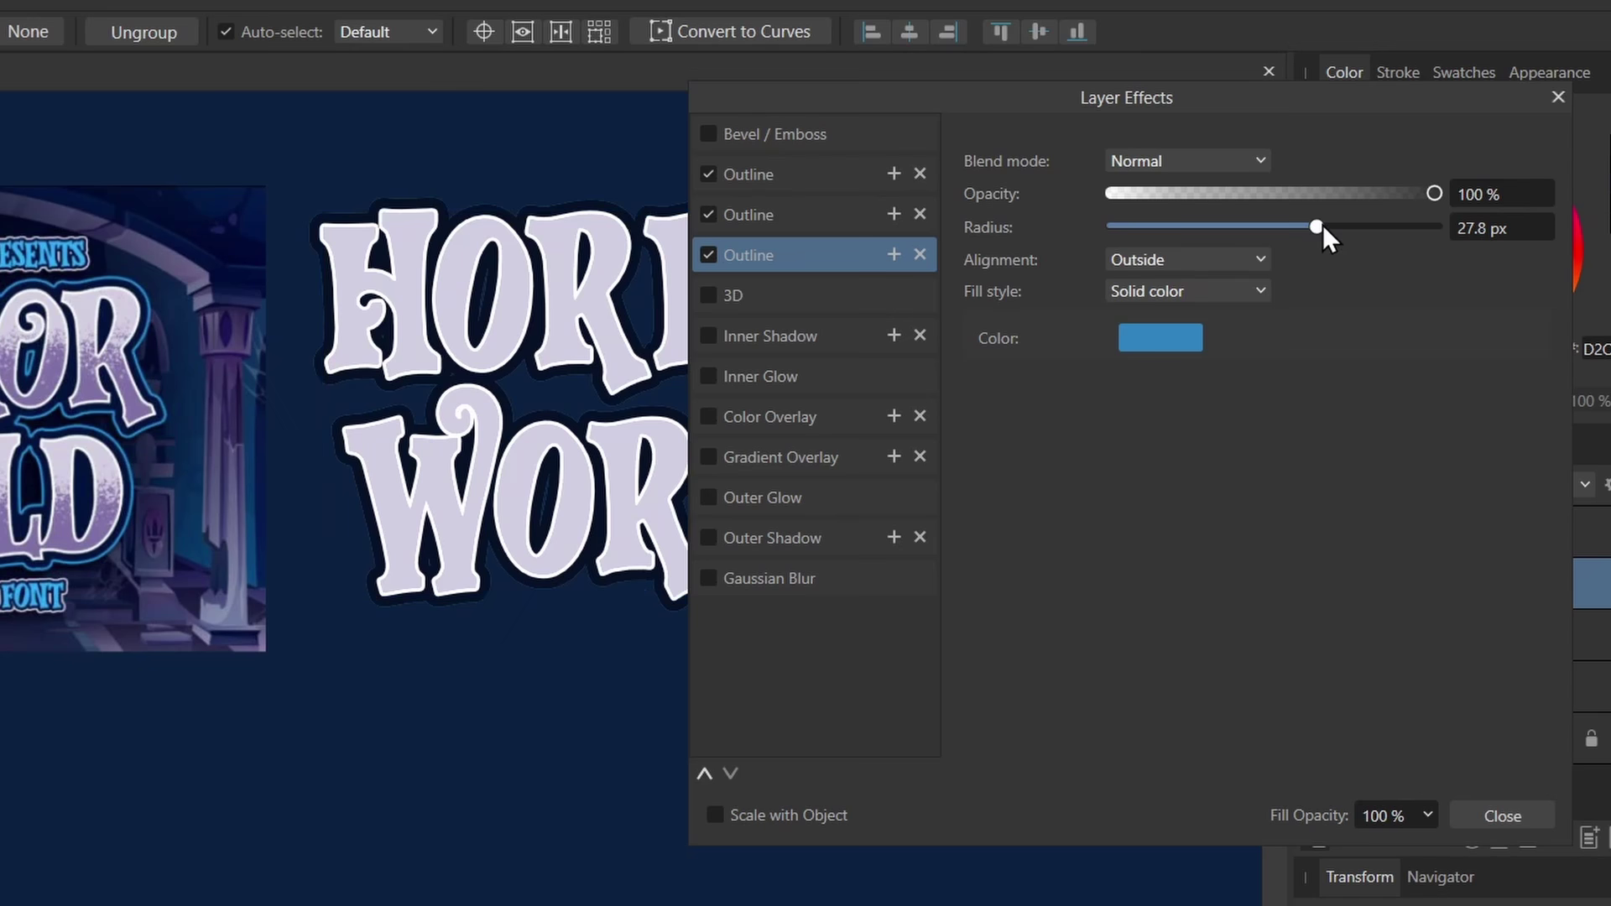
{"action": "left_click_drag", "start_coordinate": [1323, 228], "coordinate": [1359, 242]}
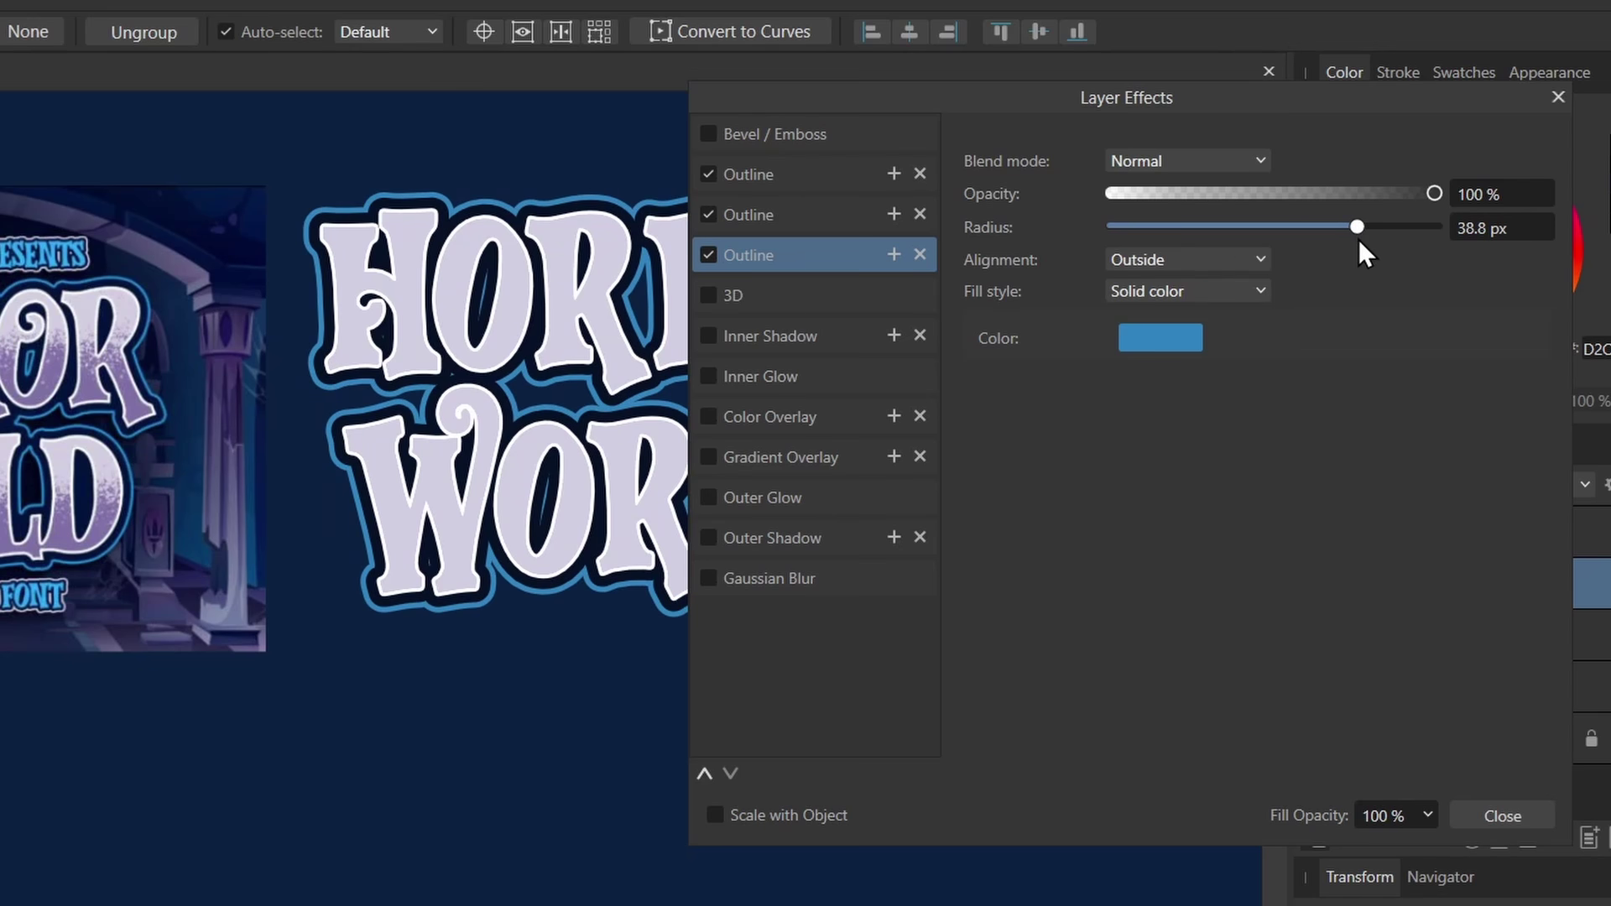
{"action": "key", "text": "Return"}
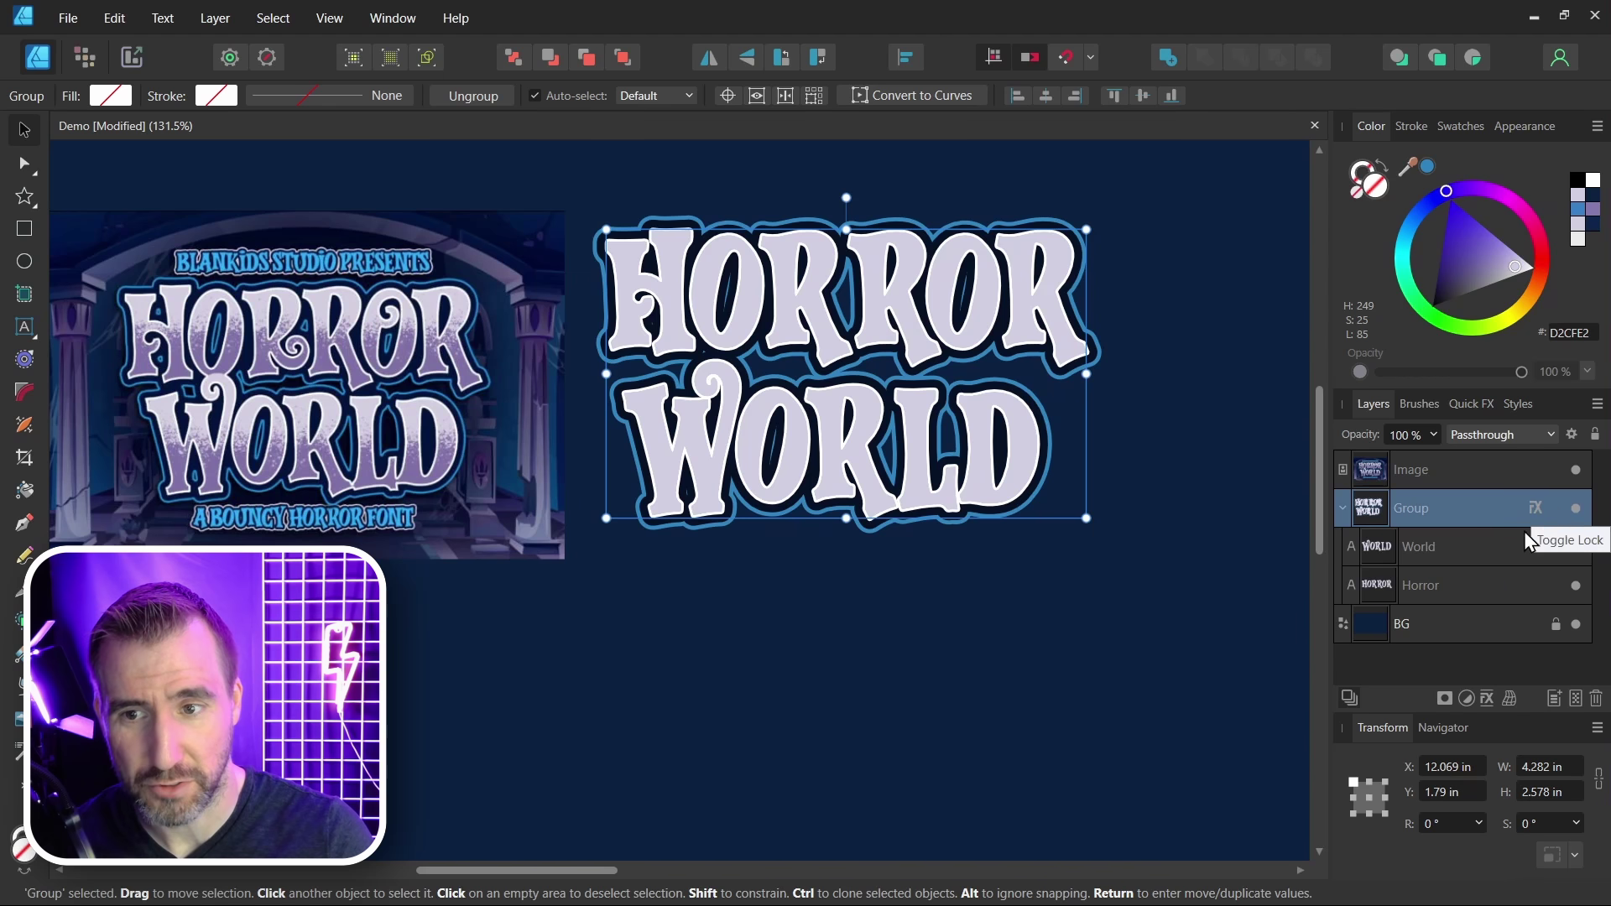
Select the WORLD layer and nudge it closer beneath HORROR.
{"action": "scroll", "coordinate": [715, 367], "scroll_direction": "up", "scroll_amount": 3}
{"action": "scroll", "coordinate": [712, 367], "scroll_direction": "up", "scroll_amount": 4}
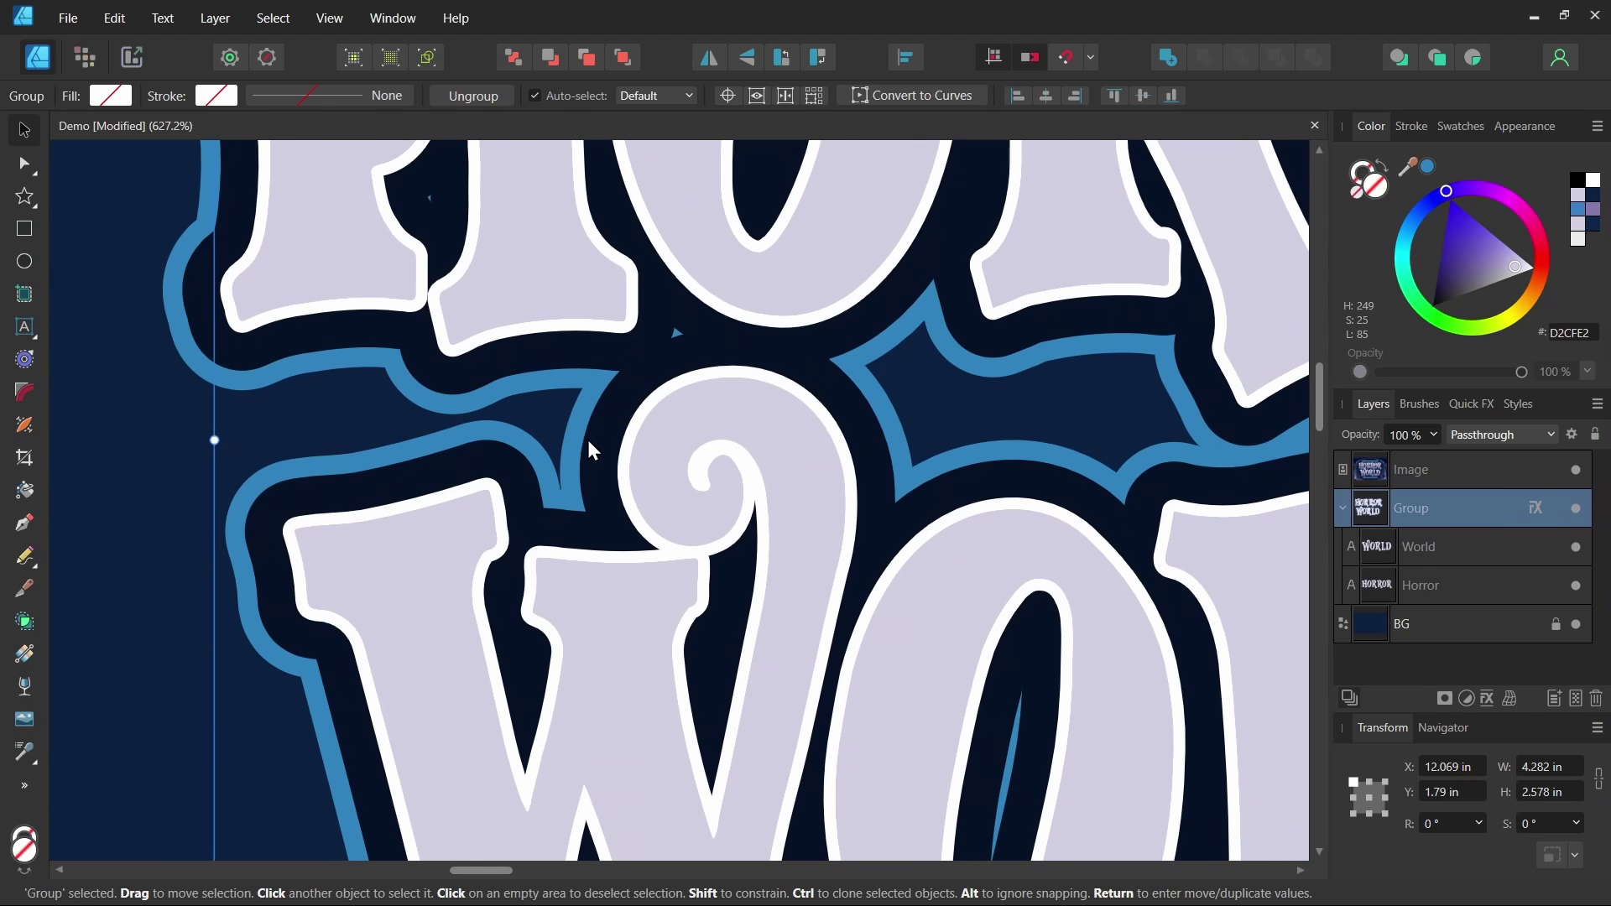
{"action": "scroll", "coordinate": [588, 440], "scroll_direction": "down", "scroll_amount": 1}
{"action": "left_click", "coordinate": [1355, 552]}
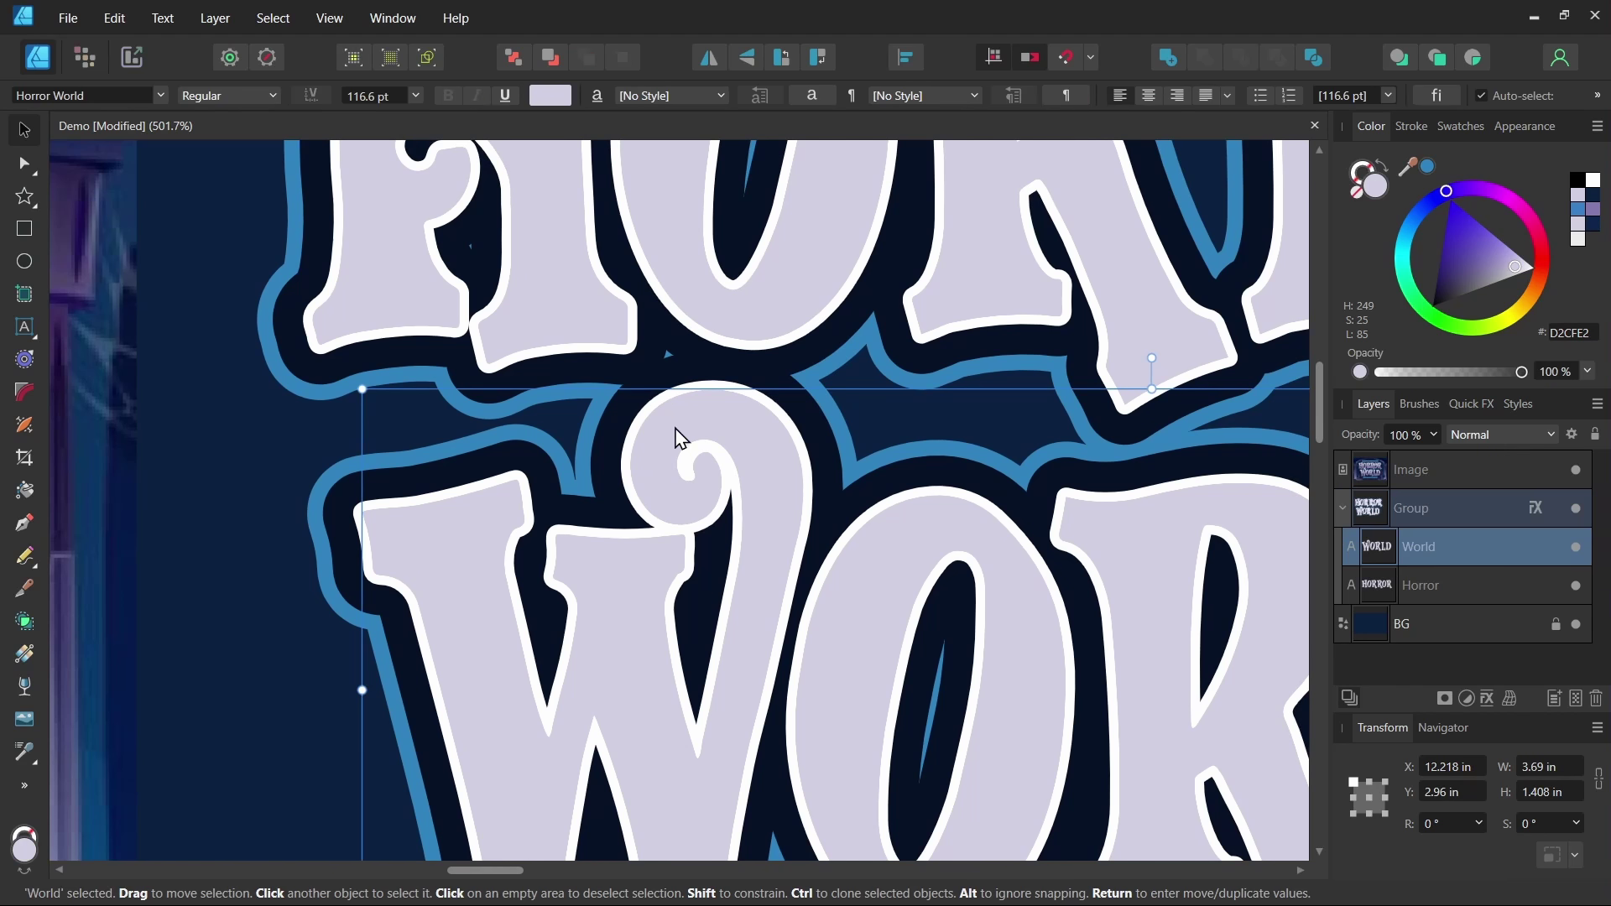
{"action": "left_click_drag", "start_coordinate": [677, 439], "coordinate": [741, 417]}
{"action": "scroll", "coordinate": [672, 352], "scroll_direction": "down", "scroll_amount": 3}
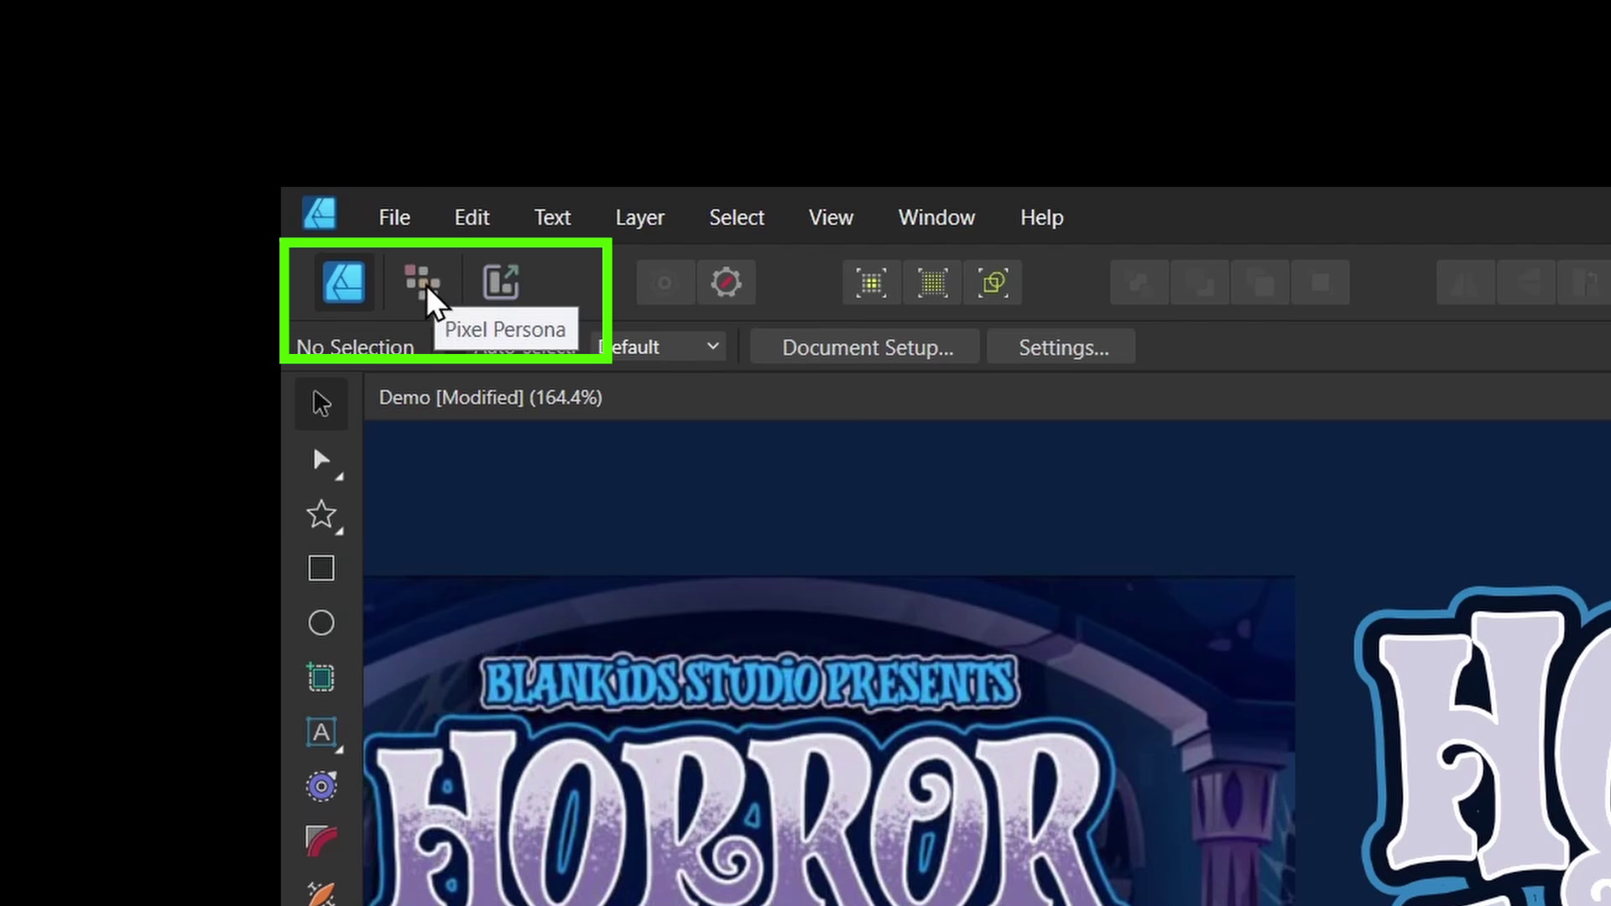
In the Pixel persona, add a new pixel layer and choose the Dry Media Gritty Crayon brush.
{"action": "left_click", "coordinate": [423, 284]}
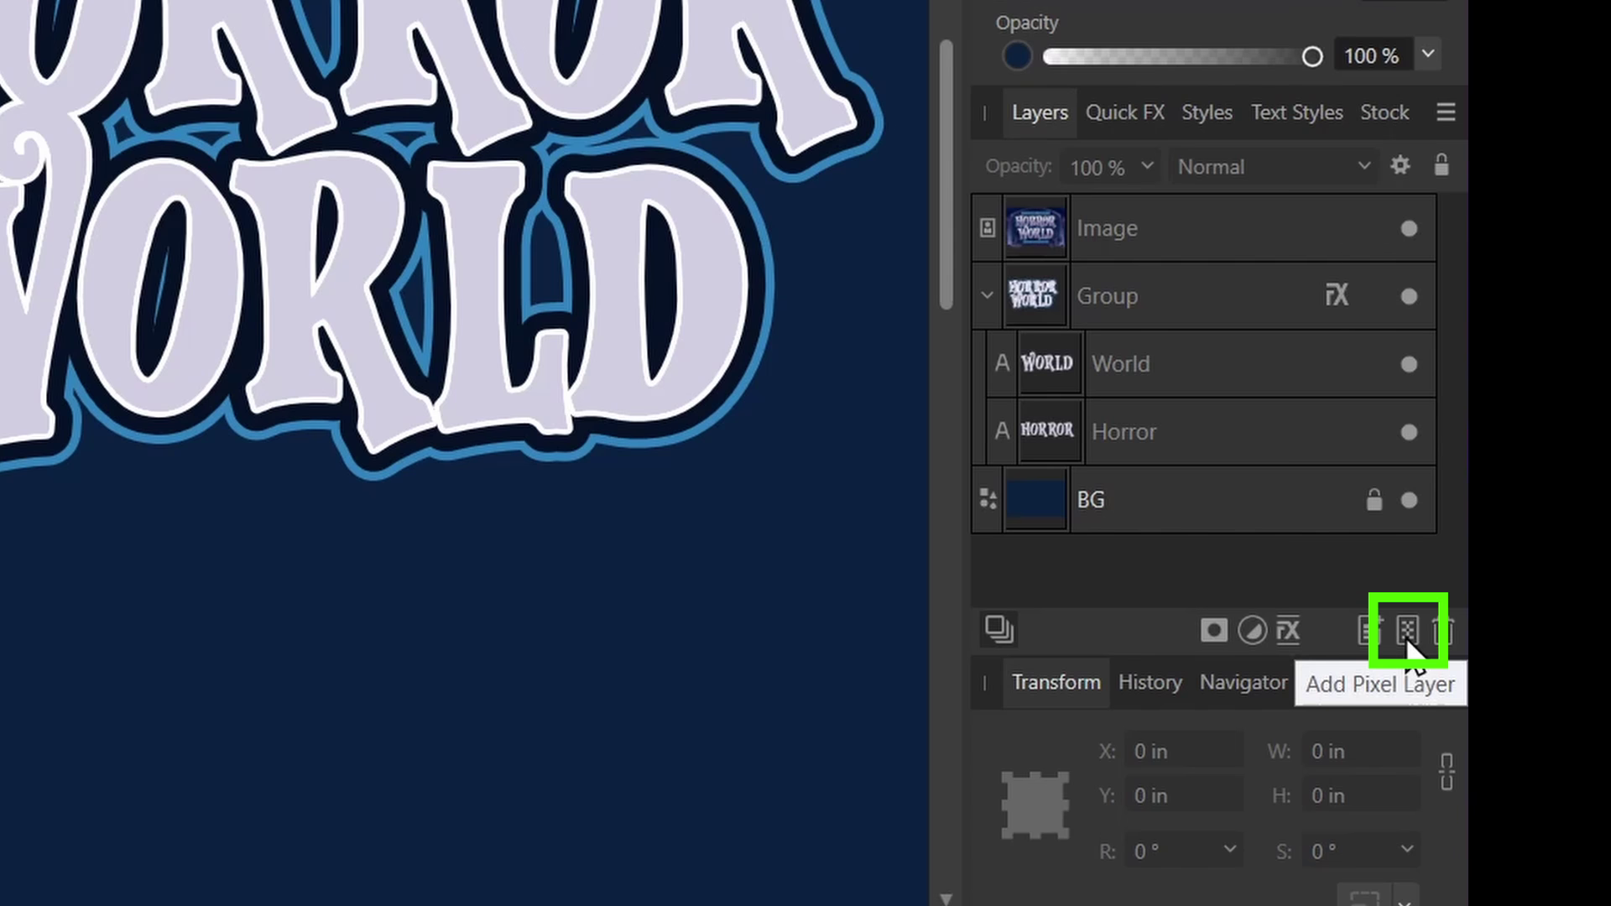
{"action": "left_click", "coordinate": [1408, 631]}
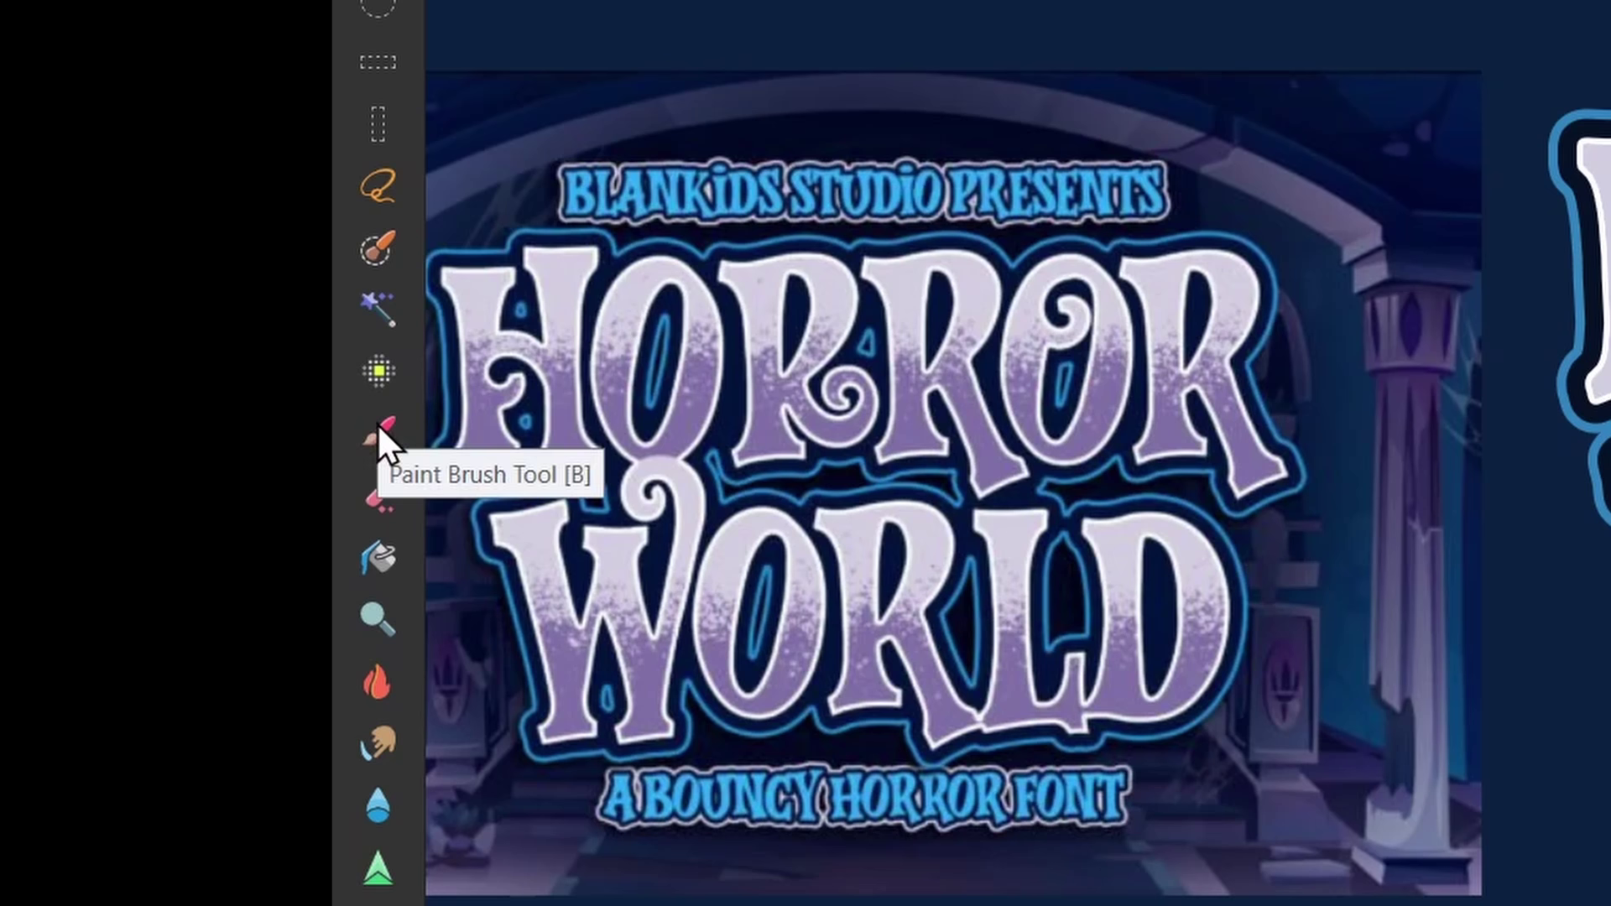
{"action": "left_click", "coordinate": [376, 421]}
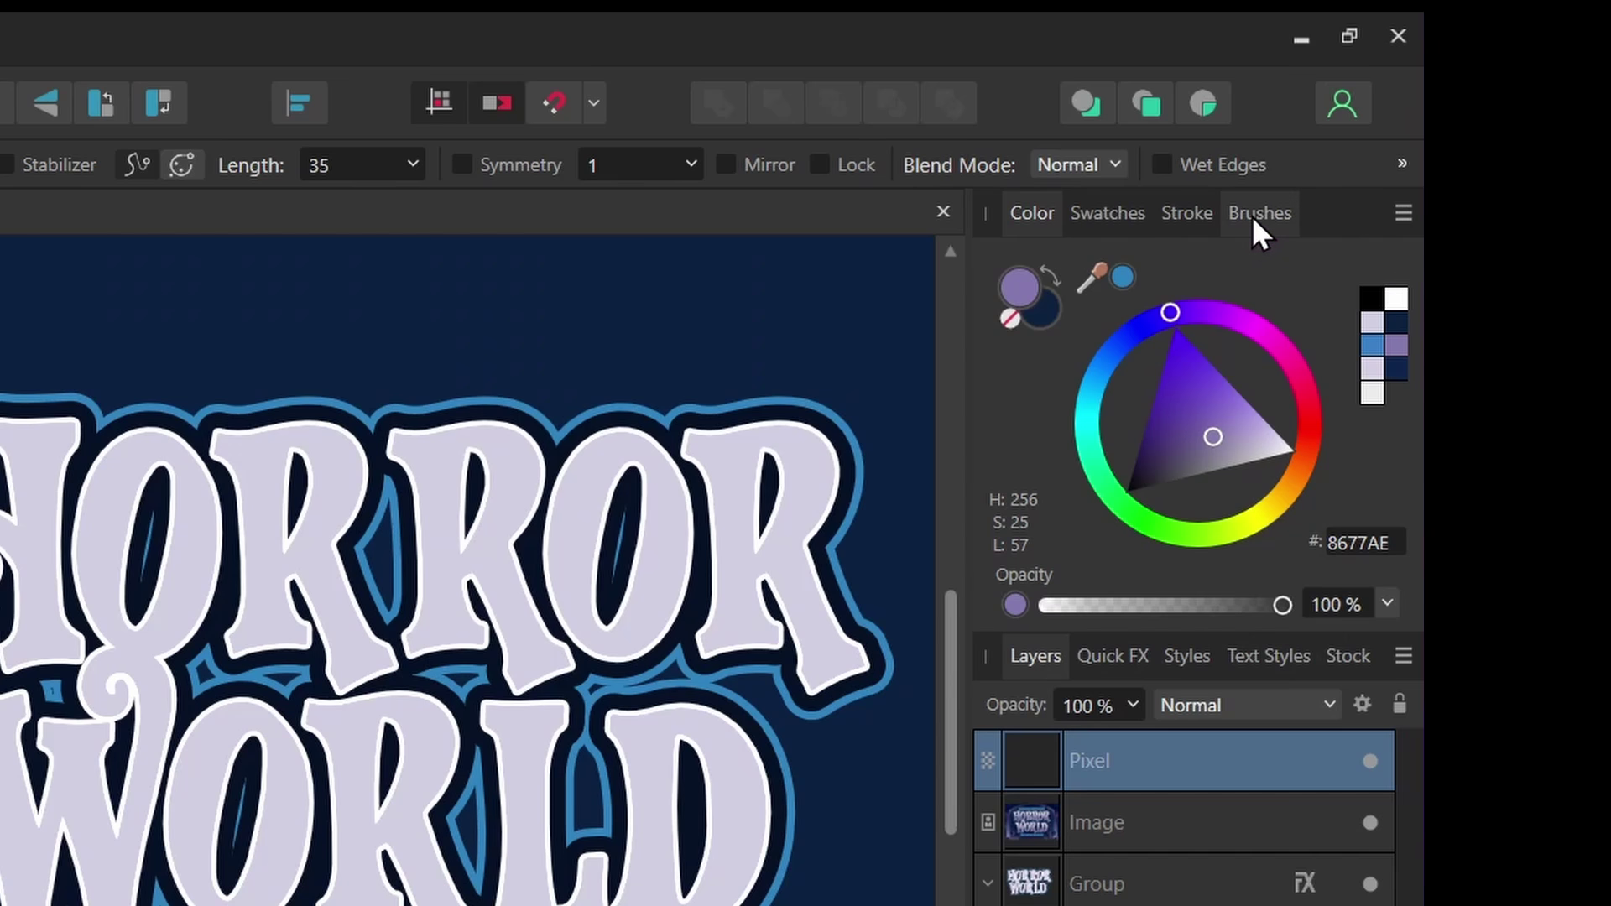
{"action": "left_click", "coordinate": [1252, 215]}
{"action": "left_click", "coordinate": [1147, 268]}
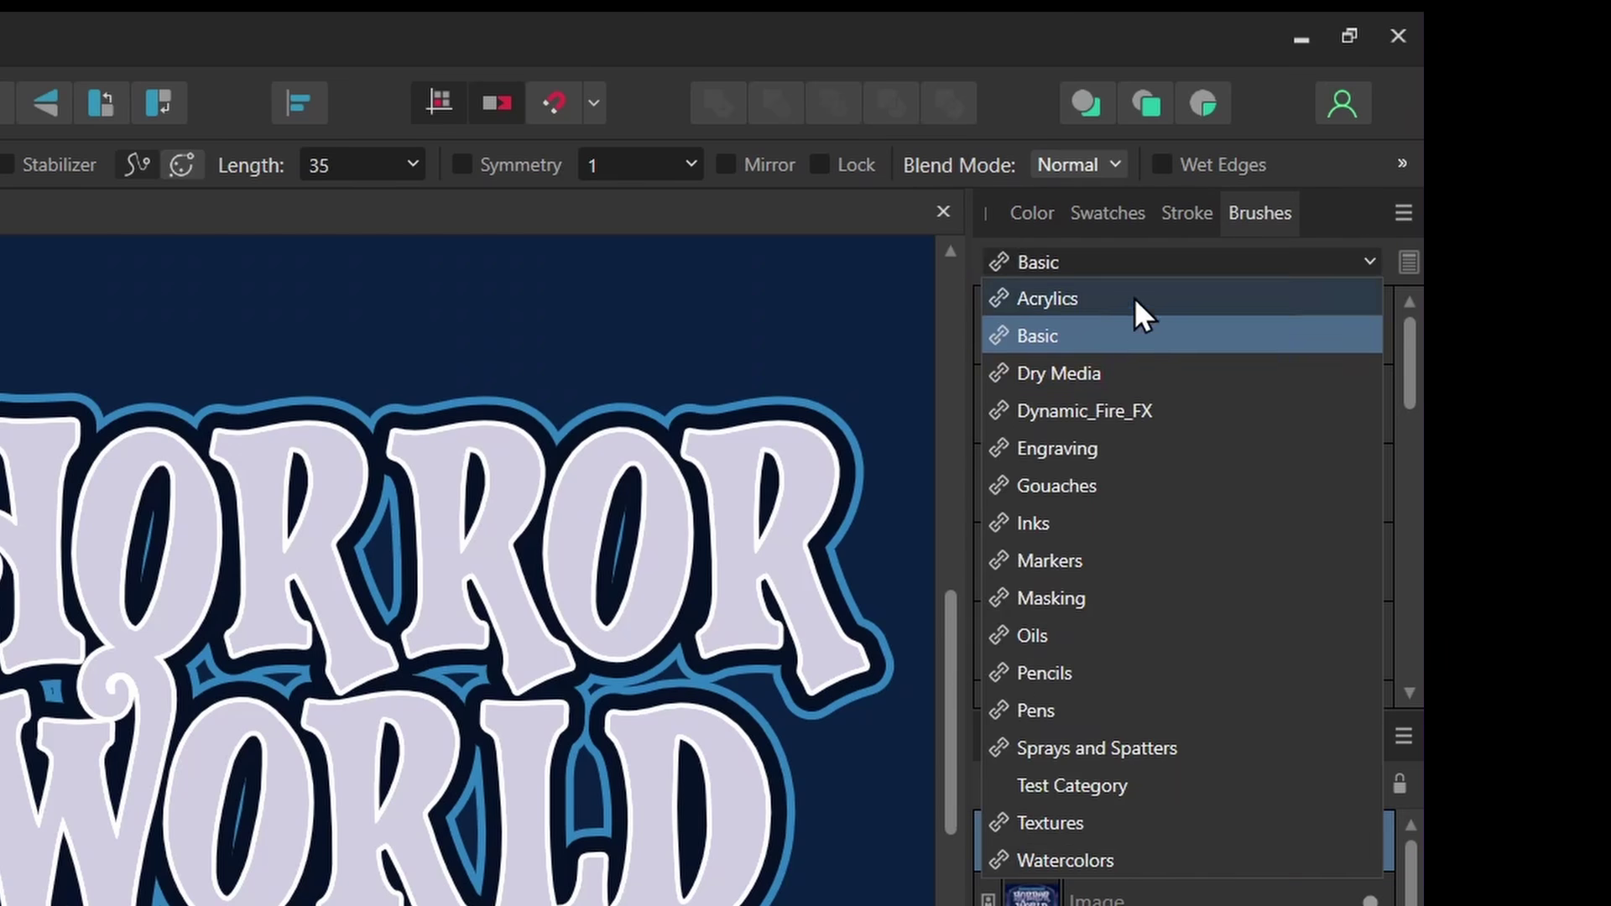
{"action": "left_click", "coordinate": [1109, 373]}
{"action": "scroll", "coordinate": [1238, 541], "scroll_direction": "down", "scroll_amount": 1}
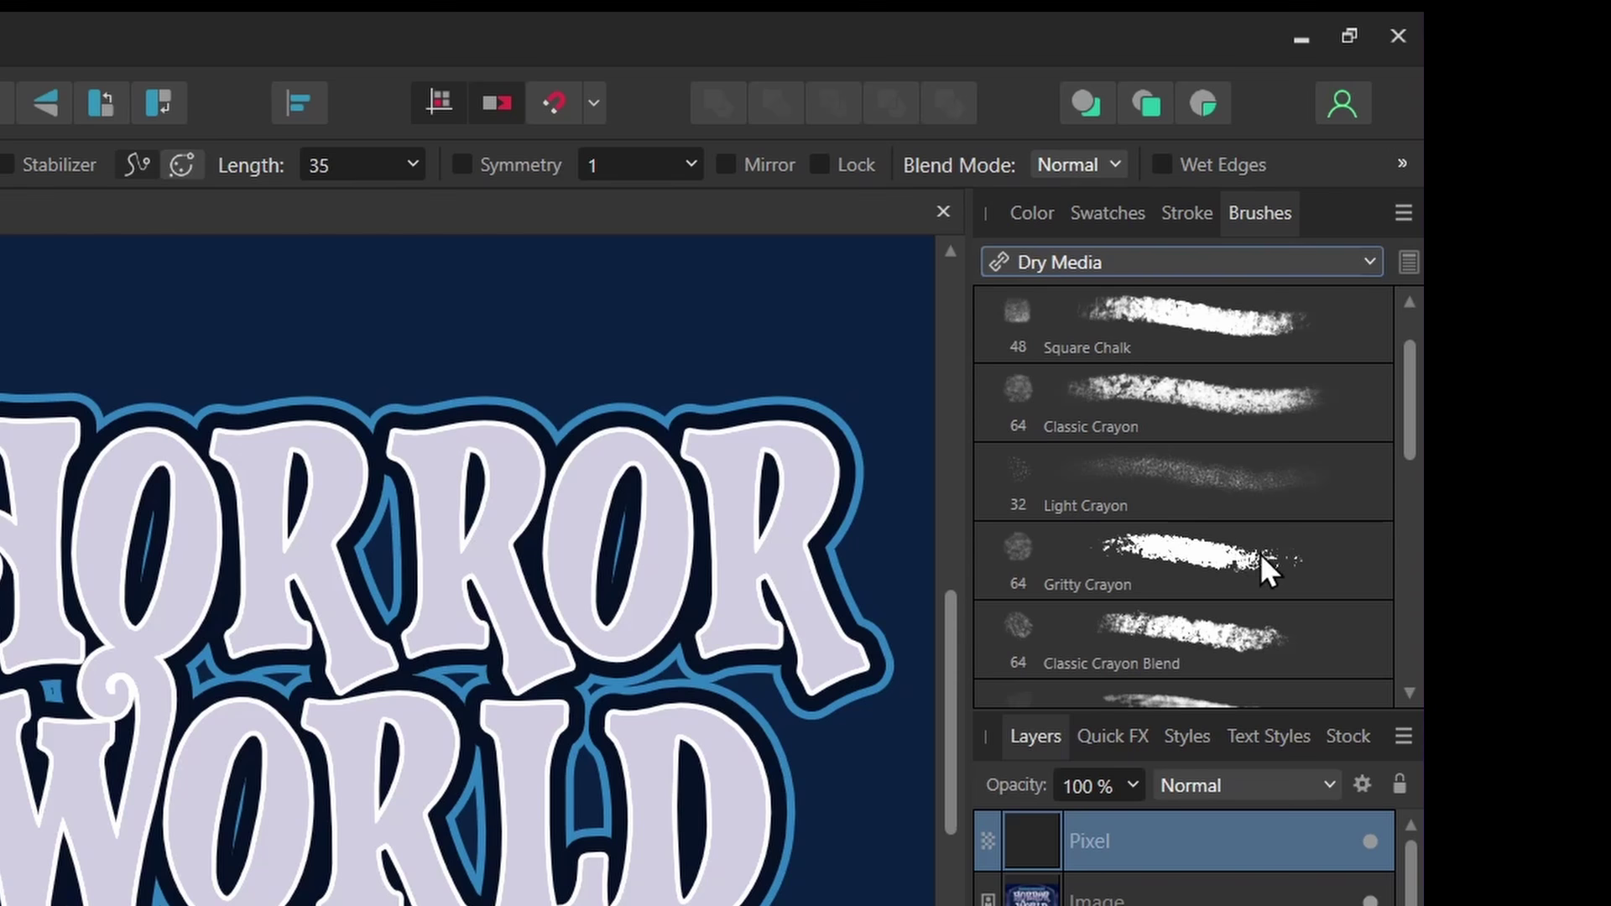
{"action": "left_click", "coordinate": [1204, 555]}
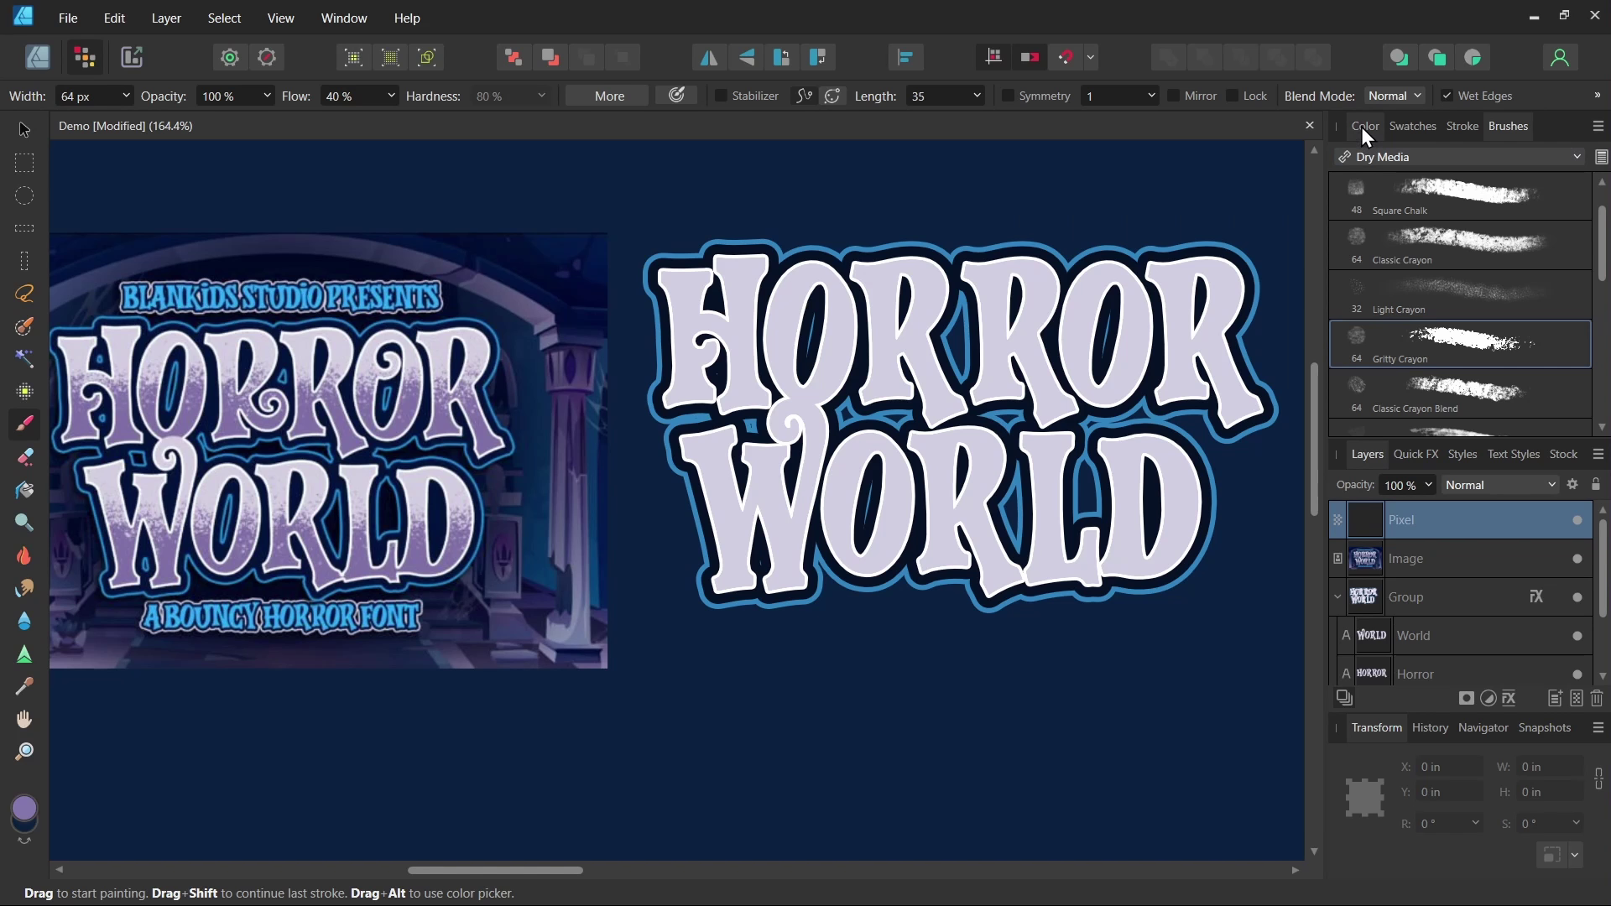
{"action": "left_click", "coordinate": [1031, 215]}
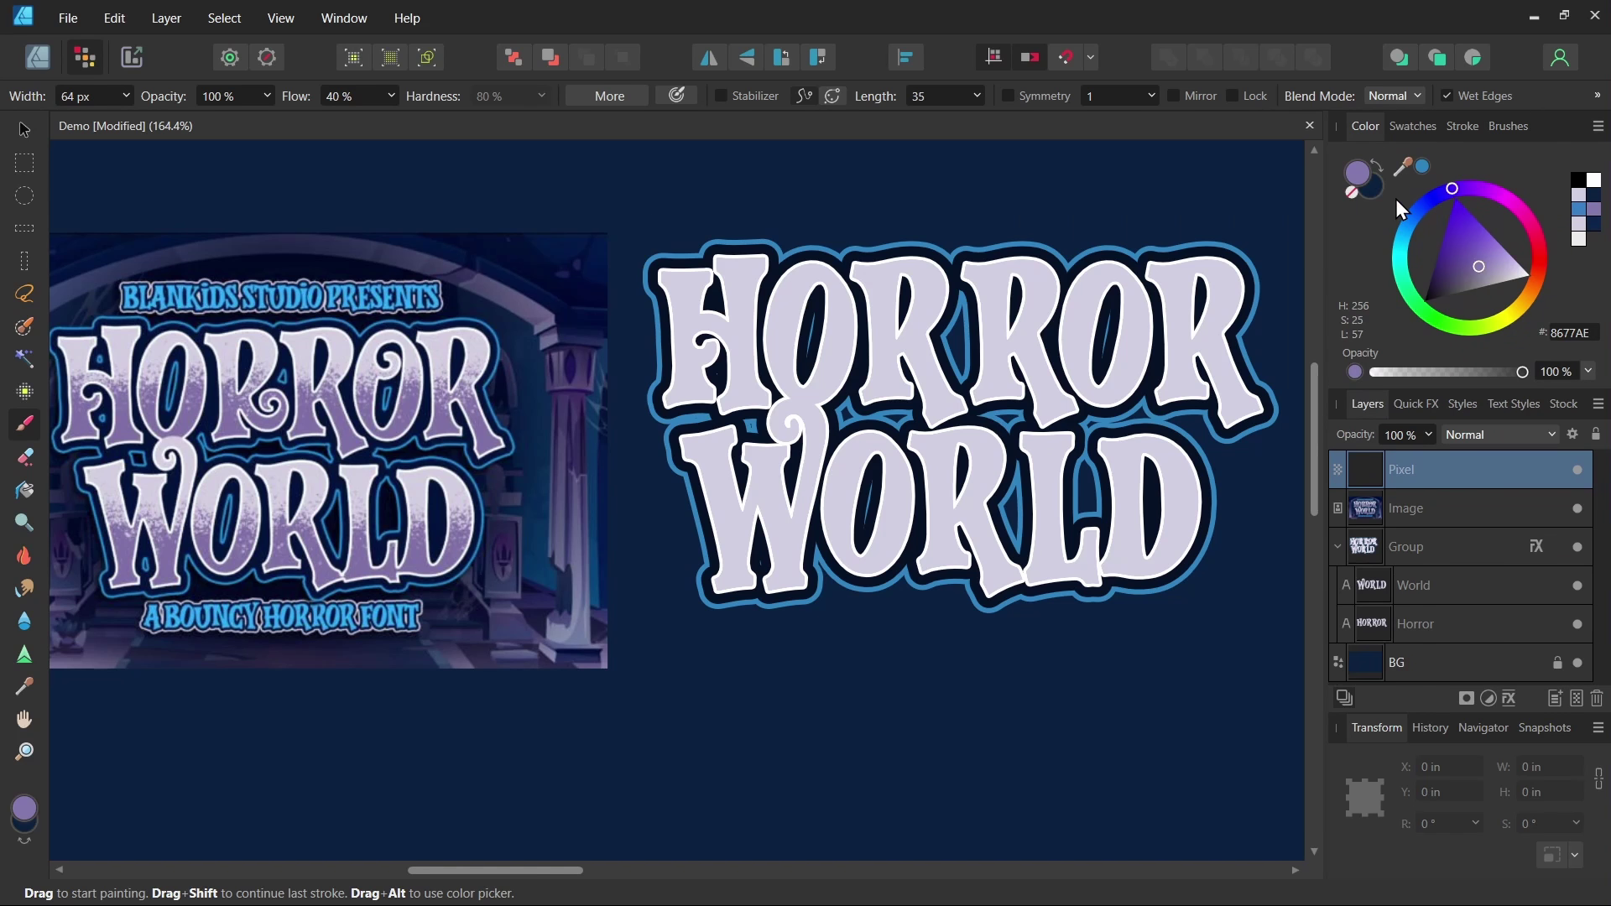
Sample purple from the reference poster and paint a dense crayon band across HORROR.
{"action": "left_click_drag", "start_coordinate": [1401, 167], "coordinate": [493, 461]}
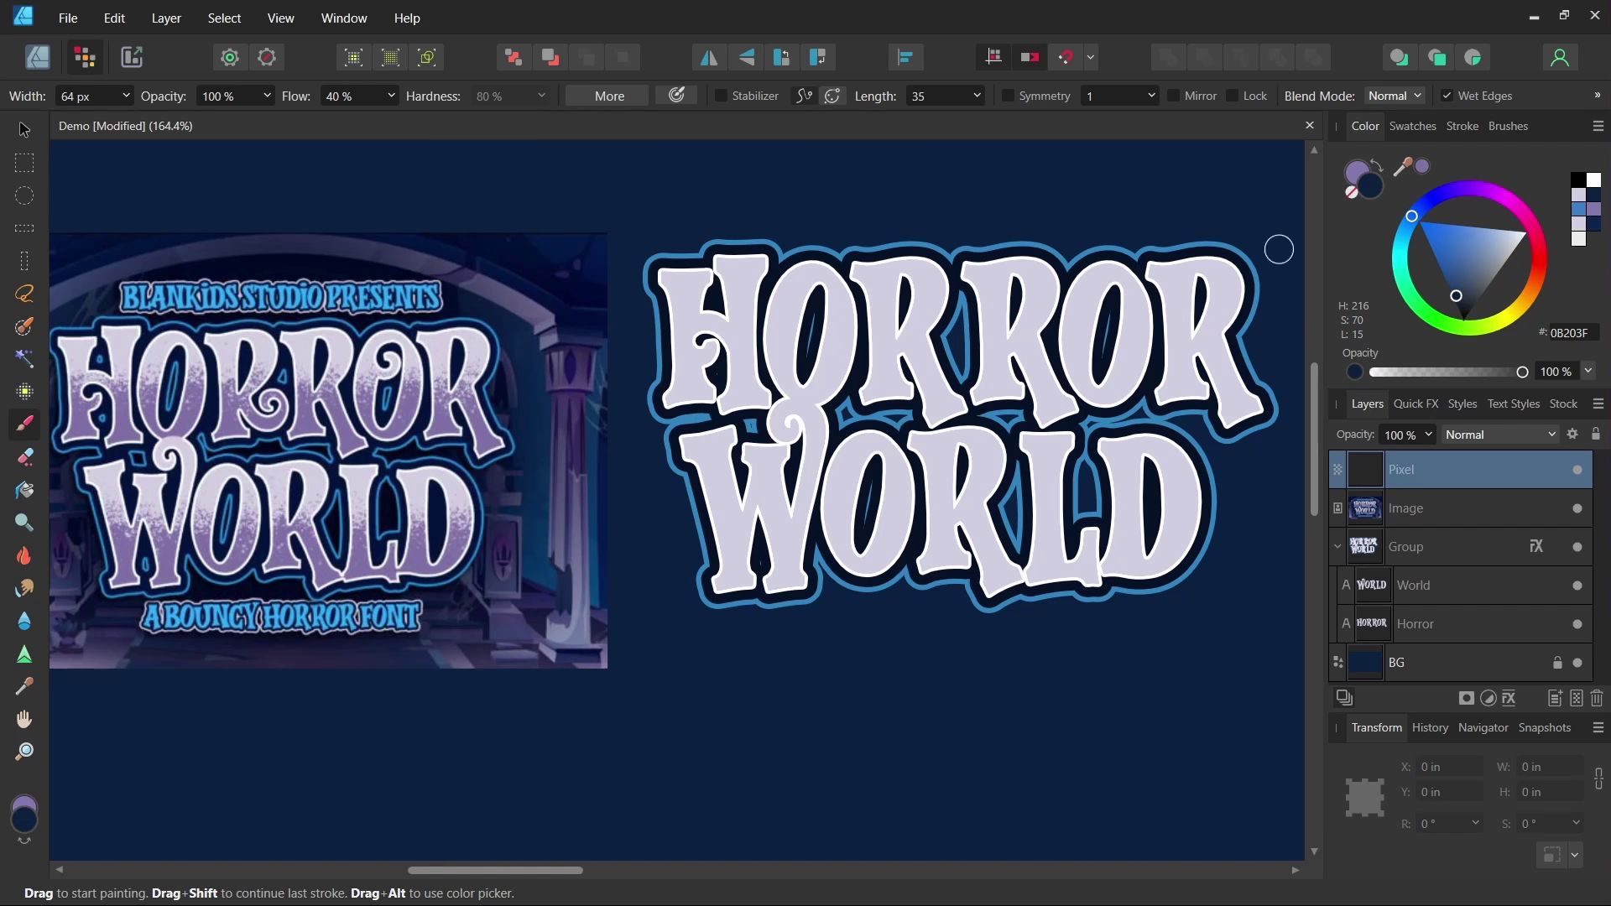
{"action": "left_click", "coordinate": [678, 383]}
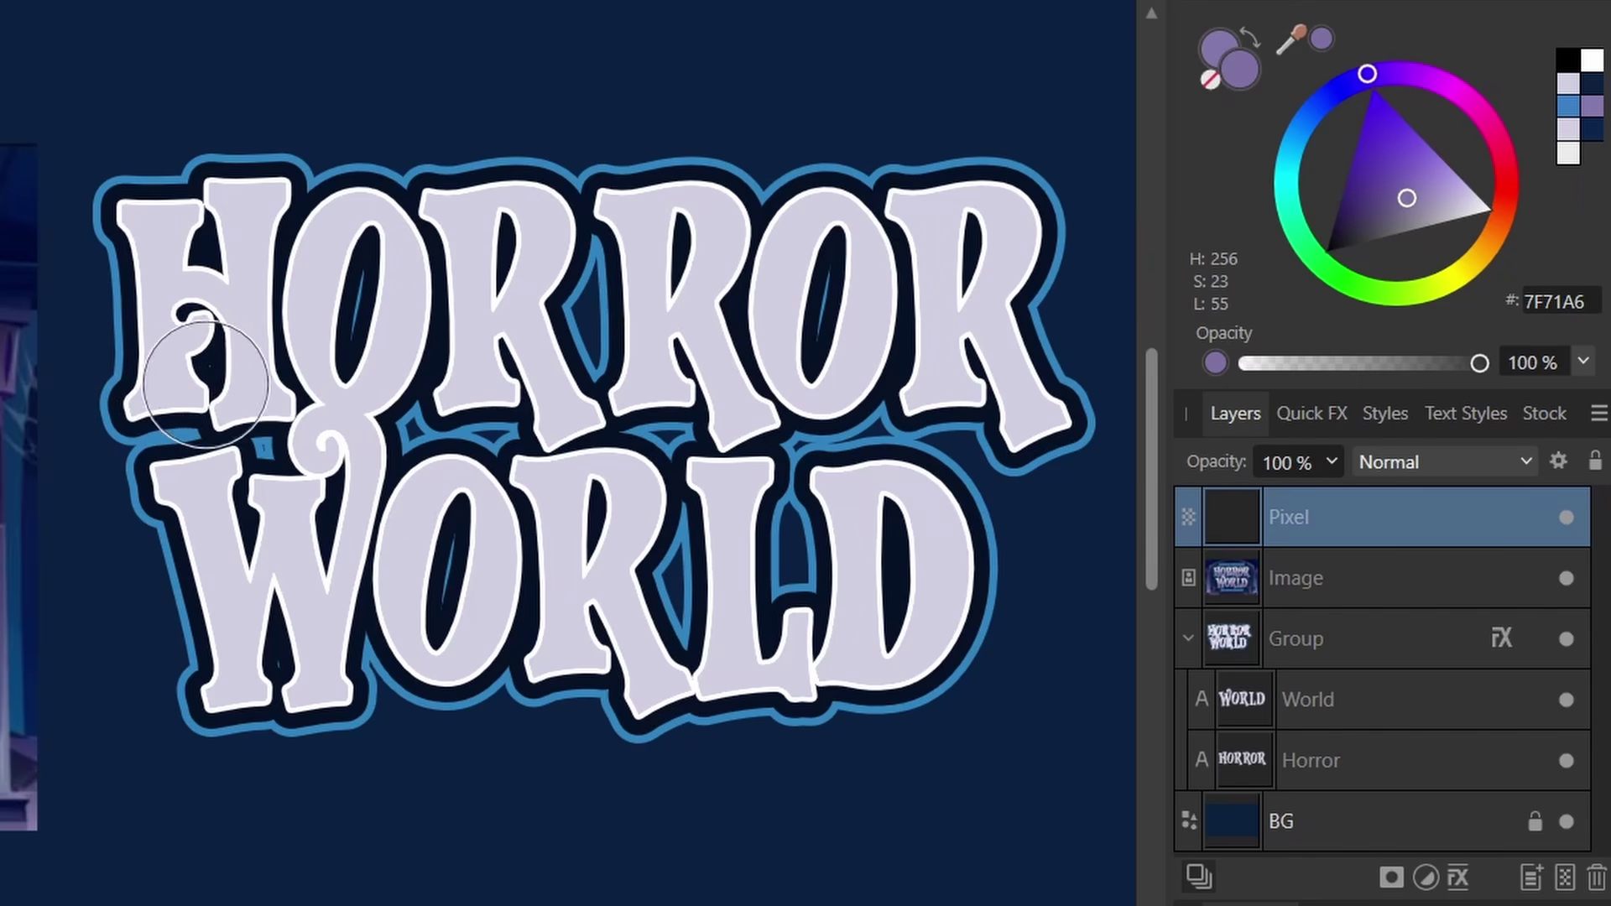
{"action": "mouse_move", "coordinate": [206, 384]}
{"action": "left_mouse_down"}
{"action": "mouse_move", "coordinate": [1109, 381]}
{"action": "mouse_move", "coordinate": [965, 386]}
{"action": "left_mouse_up"}
{"action": "mouse_move", "coordinate": [261, 387]}
{"action": "left_mouse_down"}
{"action": "mouse_move", "coordinate": [63, 398]}
{"action": "mouse_move", "coordinate": [778, 403]}
{"action": "mouse_move", "coordinate": [814, 388]}
{"action": "left_mouse_up"}
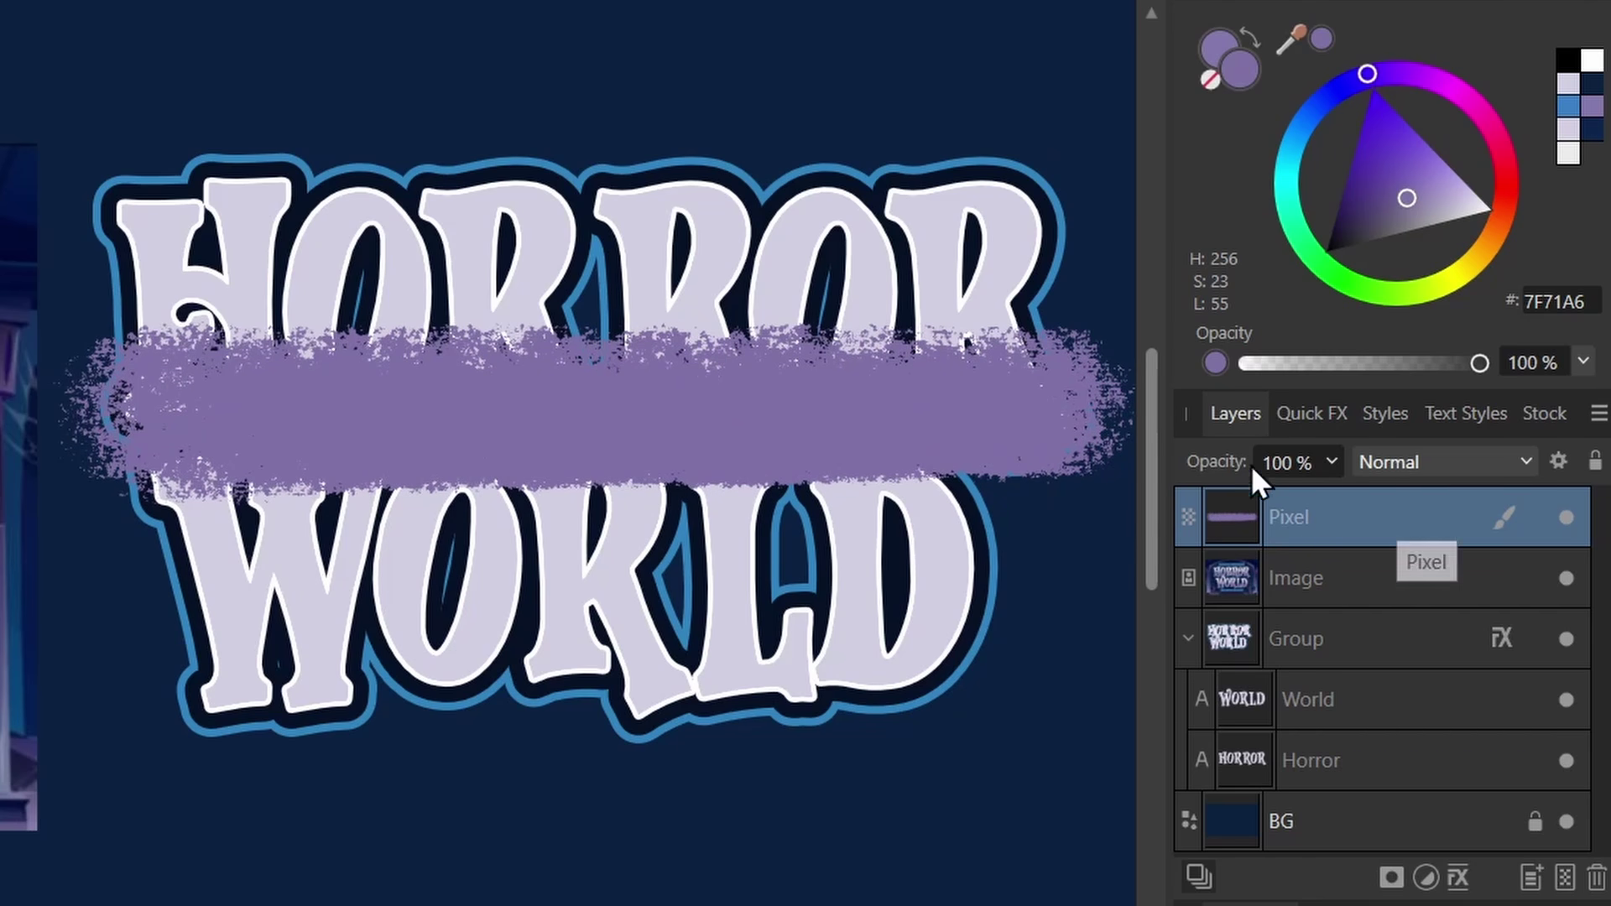
Clip the crayon layer inside the Horror text, extend the band, and shift it up over the letters.
{"action": "mouse_move", "coordinate": [1236, 514]}
{"action": "left_mouse_down"}
{"action": "mouse_move", "coordinate": [1345, 587]}
{"action": "mouse_move", "coordinate": [1321, 762]}
{"action": "left_mouse_up"}
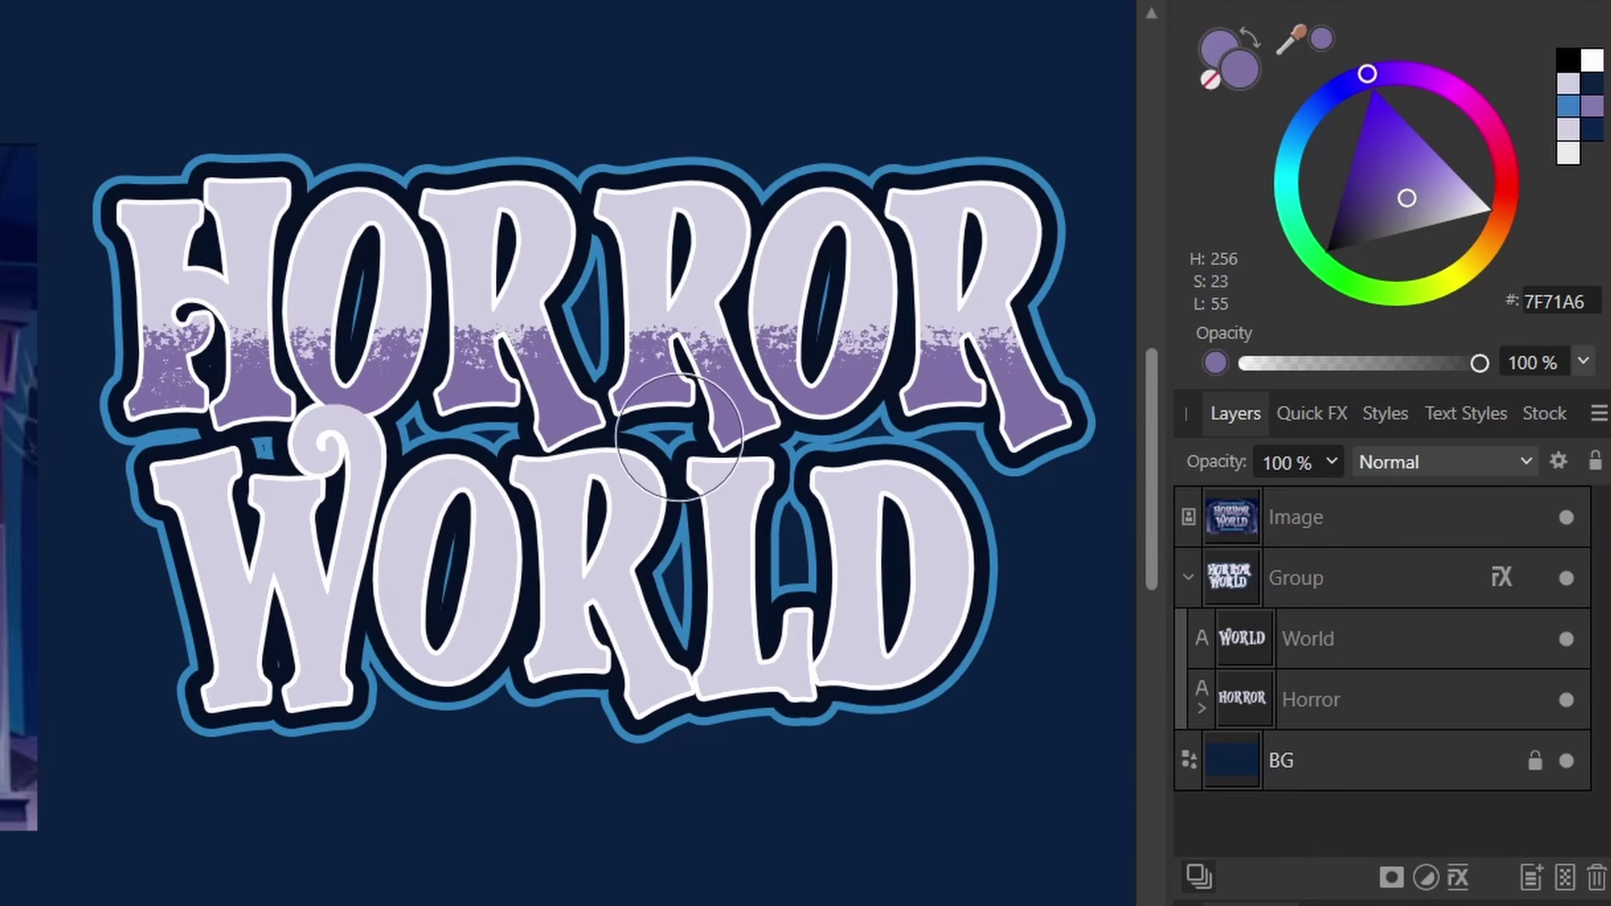
{"action": "left_click", "coordinate": [1202, 709]}
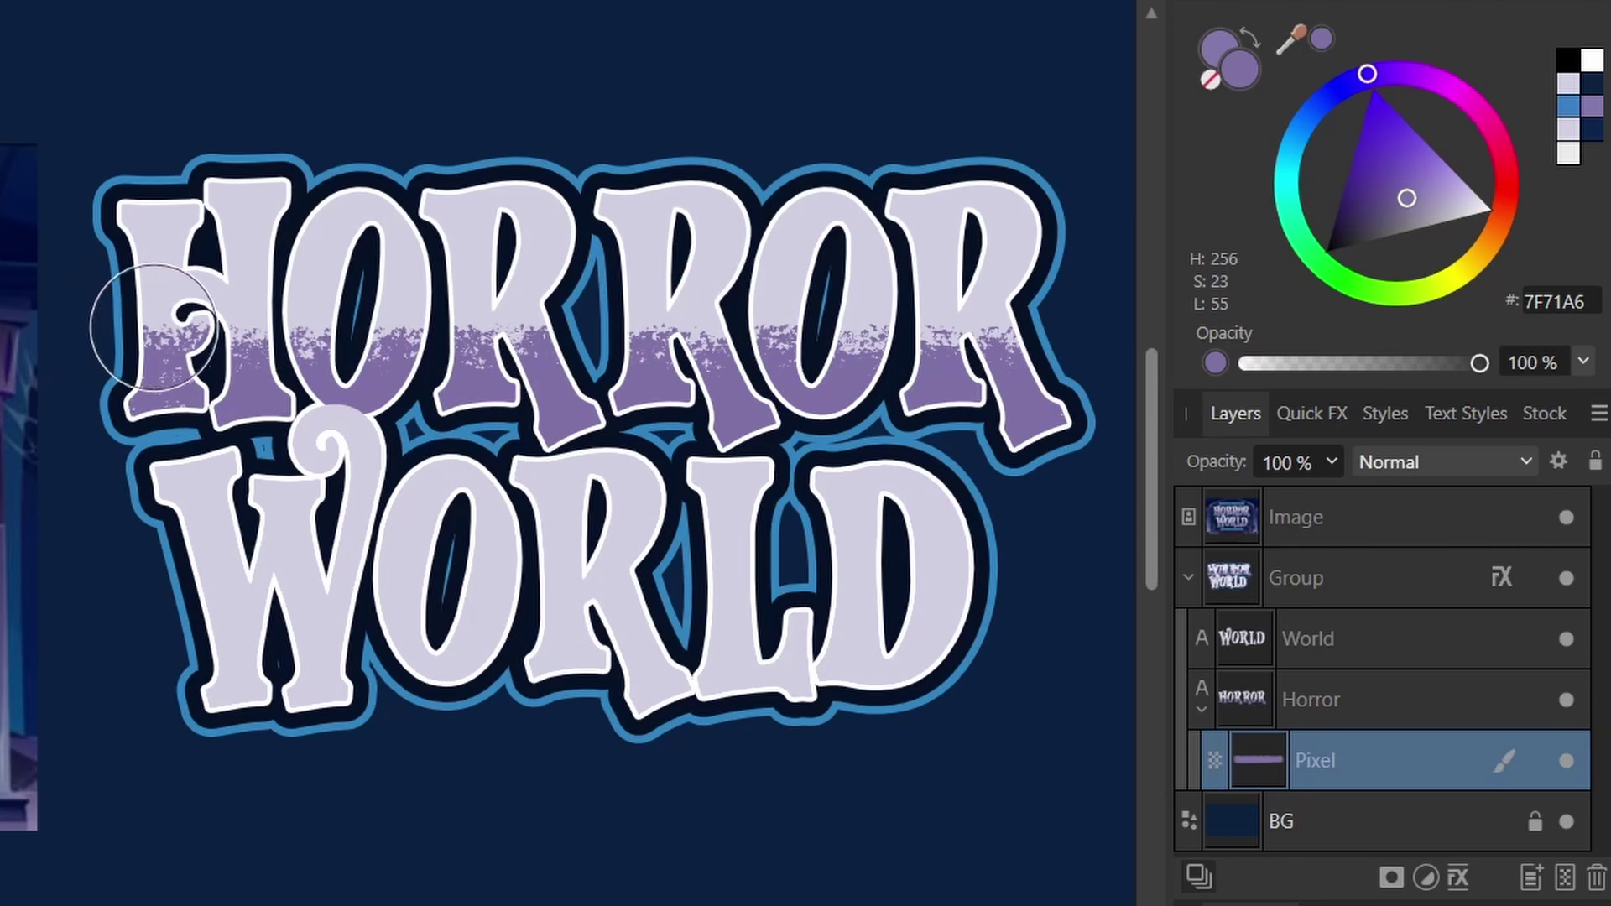
{"action": "mouse_move", "coordinate": [126, 316]}
{"action": "left_mouse_down"}
{"action": "mouse_move", "coordinate": [613, 342]}
{"action": "mouse_move", "coordinate": [1116, 316]}
{"action": "left_mouse_up"}
{"action": "key", "text": "v"}
{"action": "left_click_drag", "start_coordinate": [566, 416], "coordinate": [609, 381]}
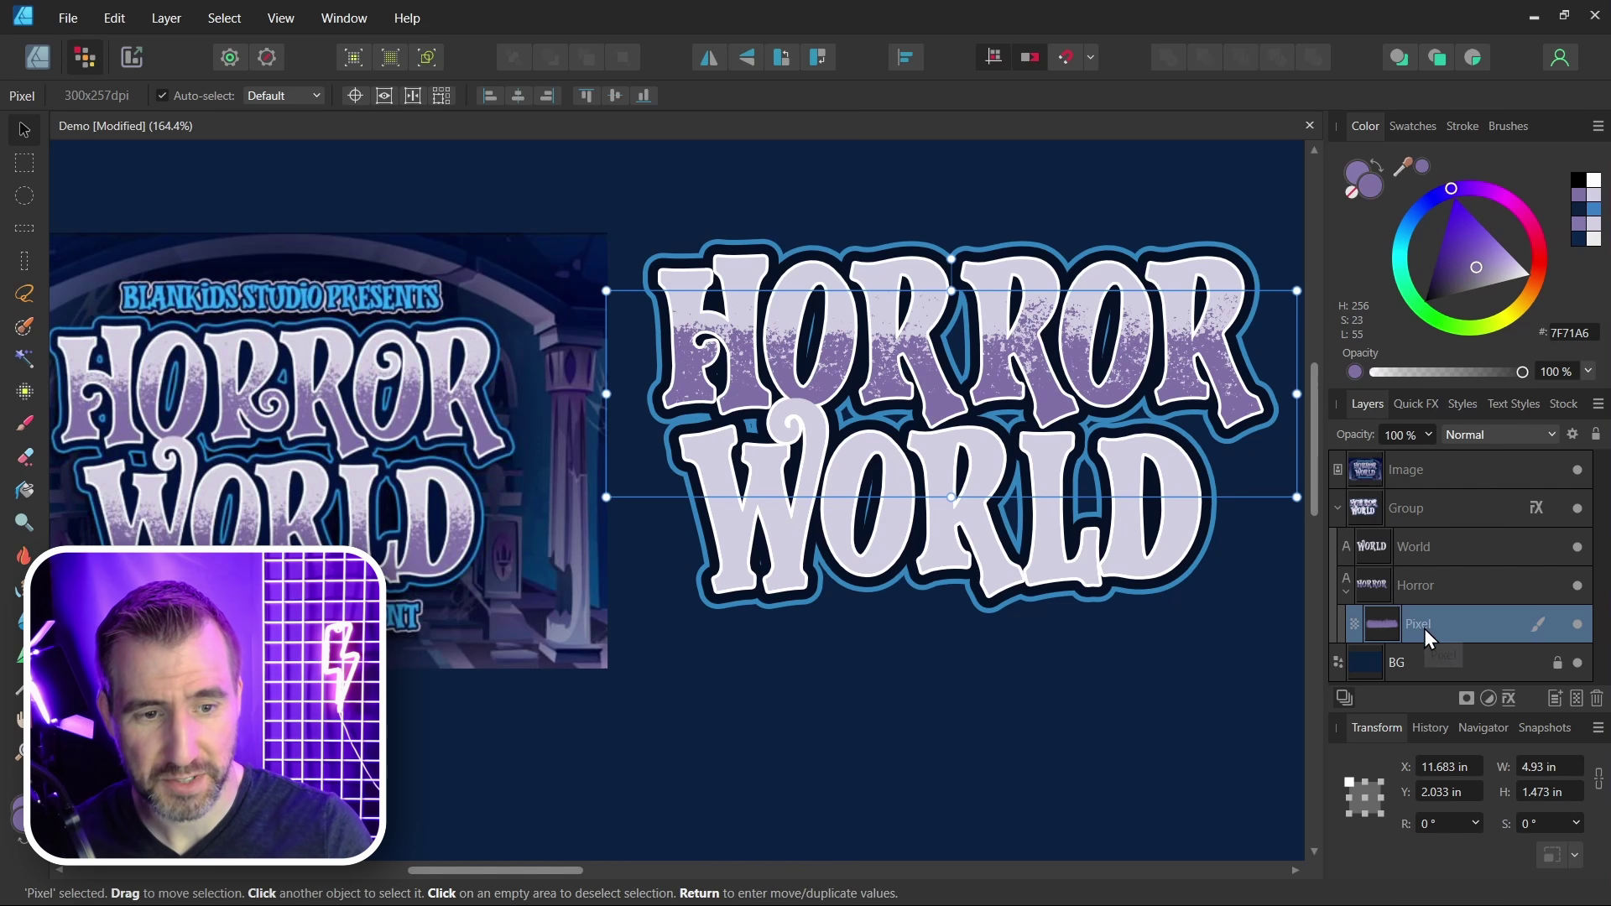
Duplicate the crayon texture layer, clip the copy inside WORLD, and lower it over WORLD's letters.
{"action": "key", "text": "ctrl+j"}
{"action": "left_click_drag", "start_coordinate": [1383, 632], "coordinate": [1423, 546]}
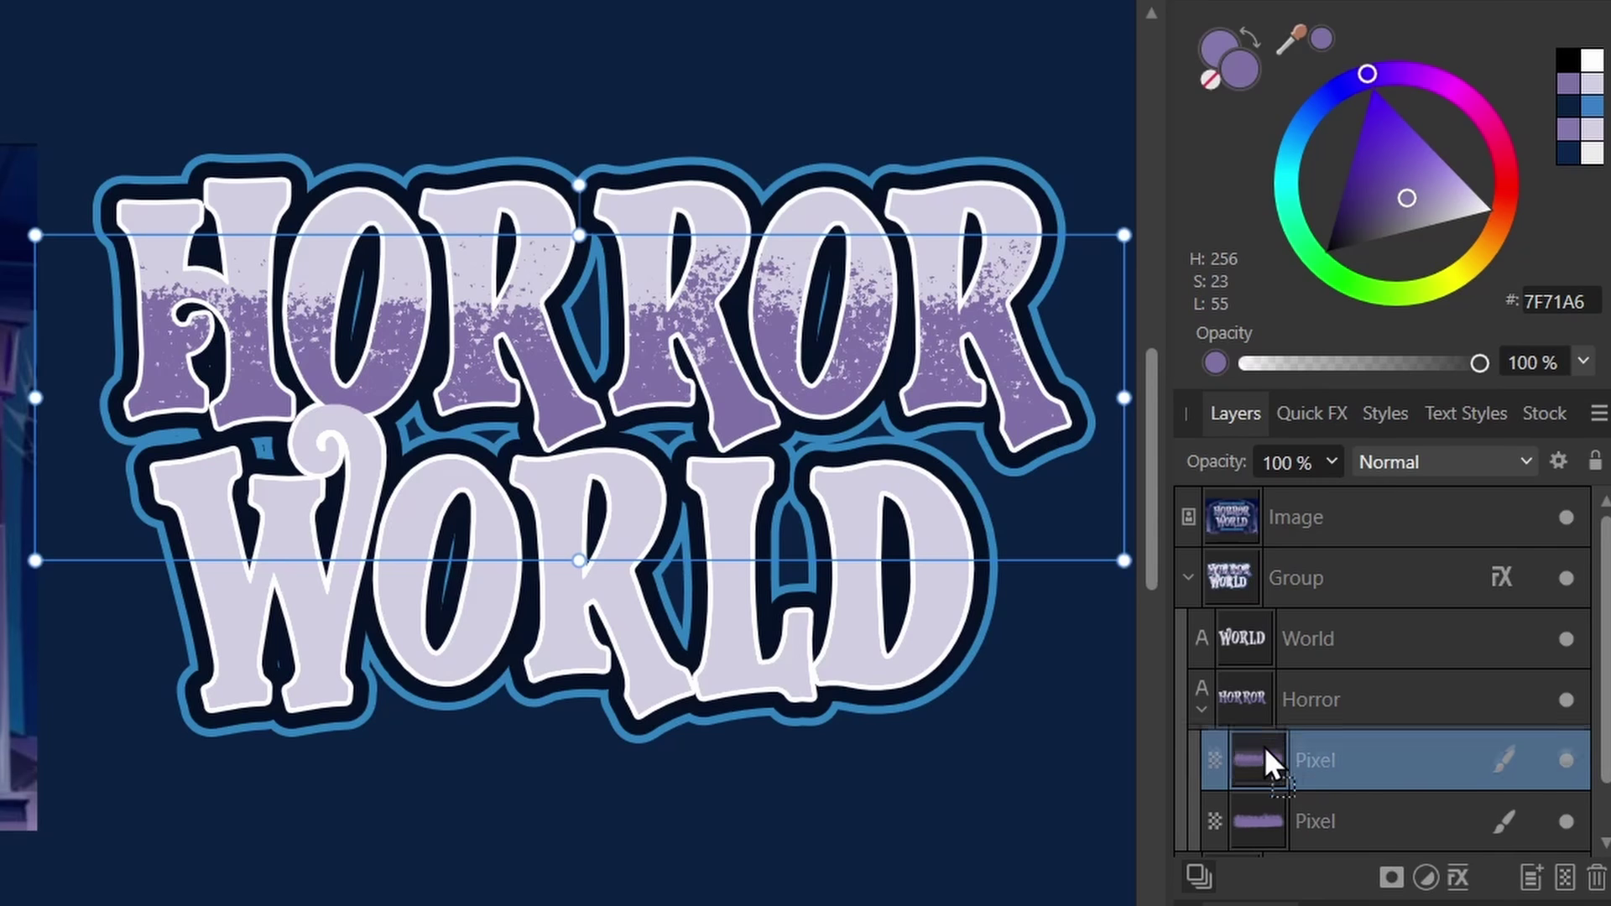
{"action": "left_click_drag", "start_coordinate": [1323, 638], "coordinate": [1318, 643]}
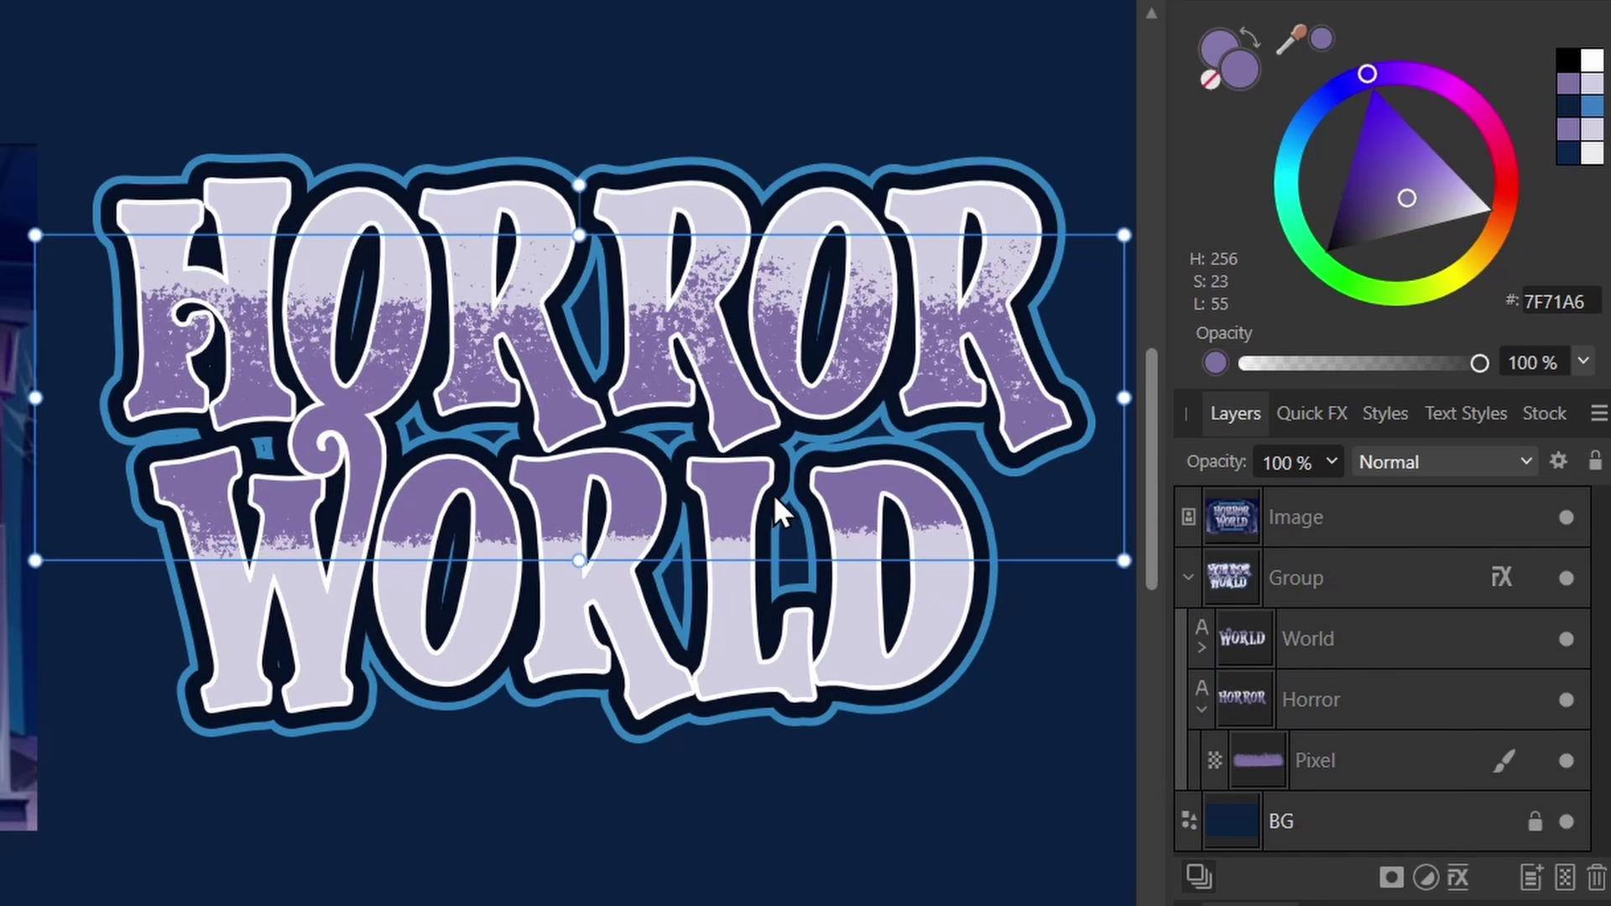
{"action": "left_click_drag", "start_coordinate": [663, 635], "coordinate": [655, 732]}
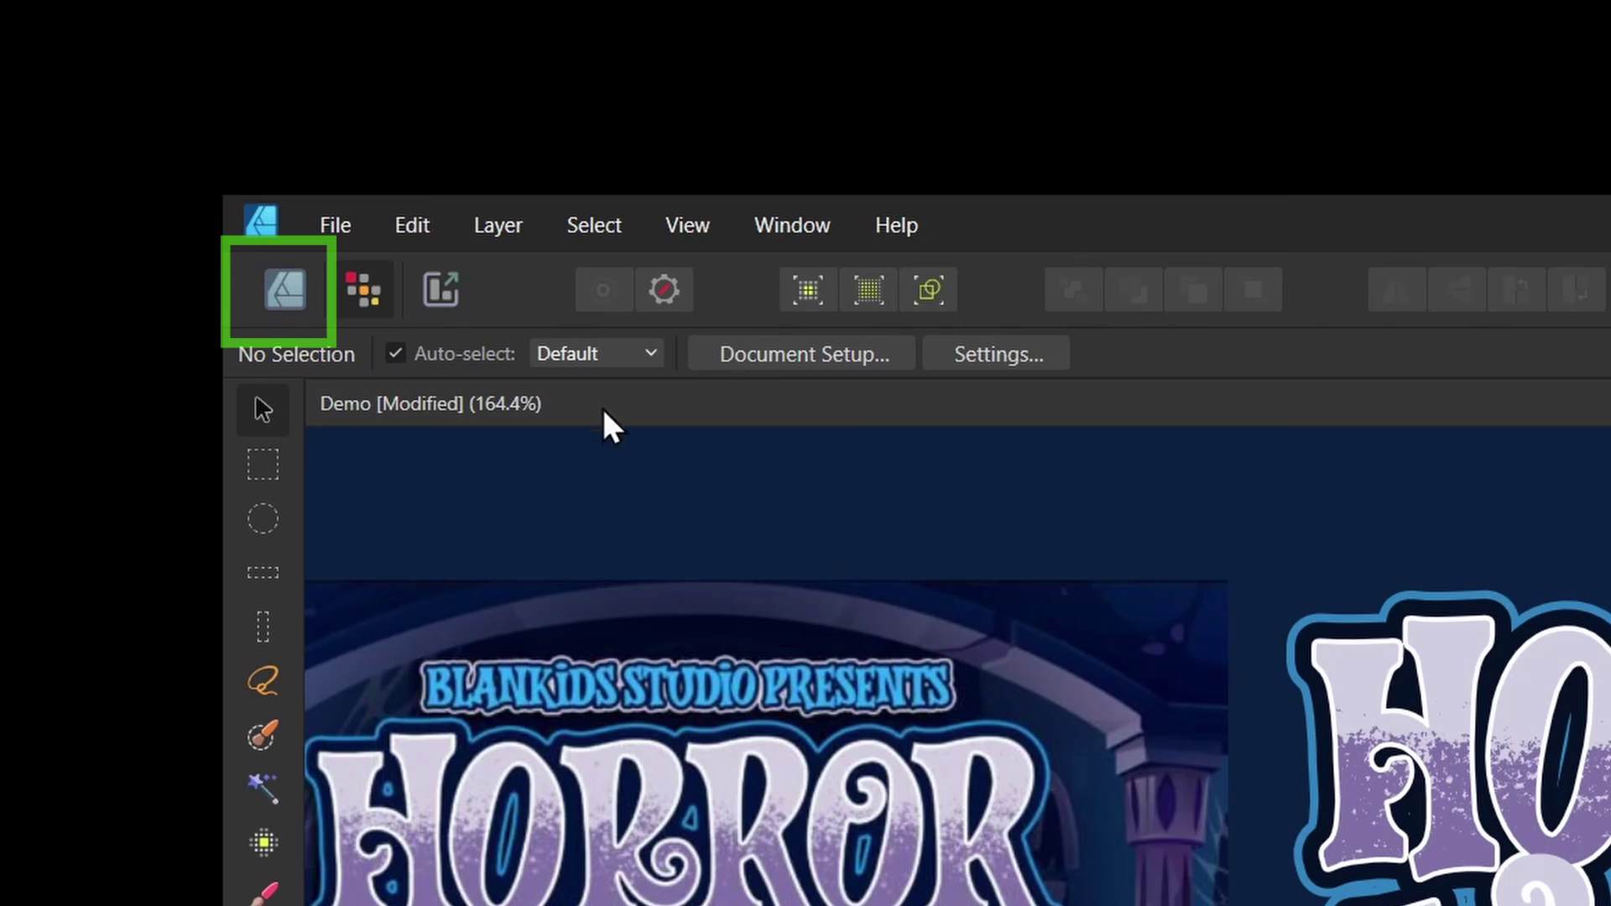
Retype one R and the second O of HORROR in a different case, giving 'HoRrOr' with alternate glyphs.
{"action": "left_click", "coordinate": [289, 289]}
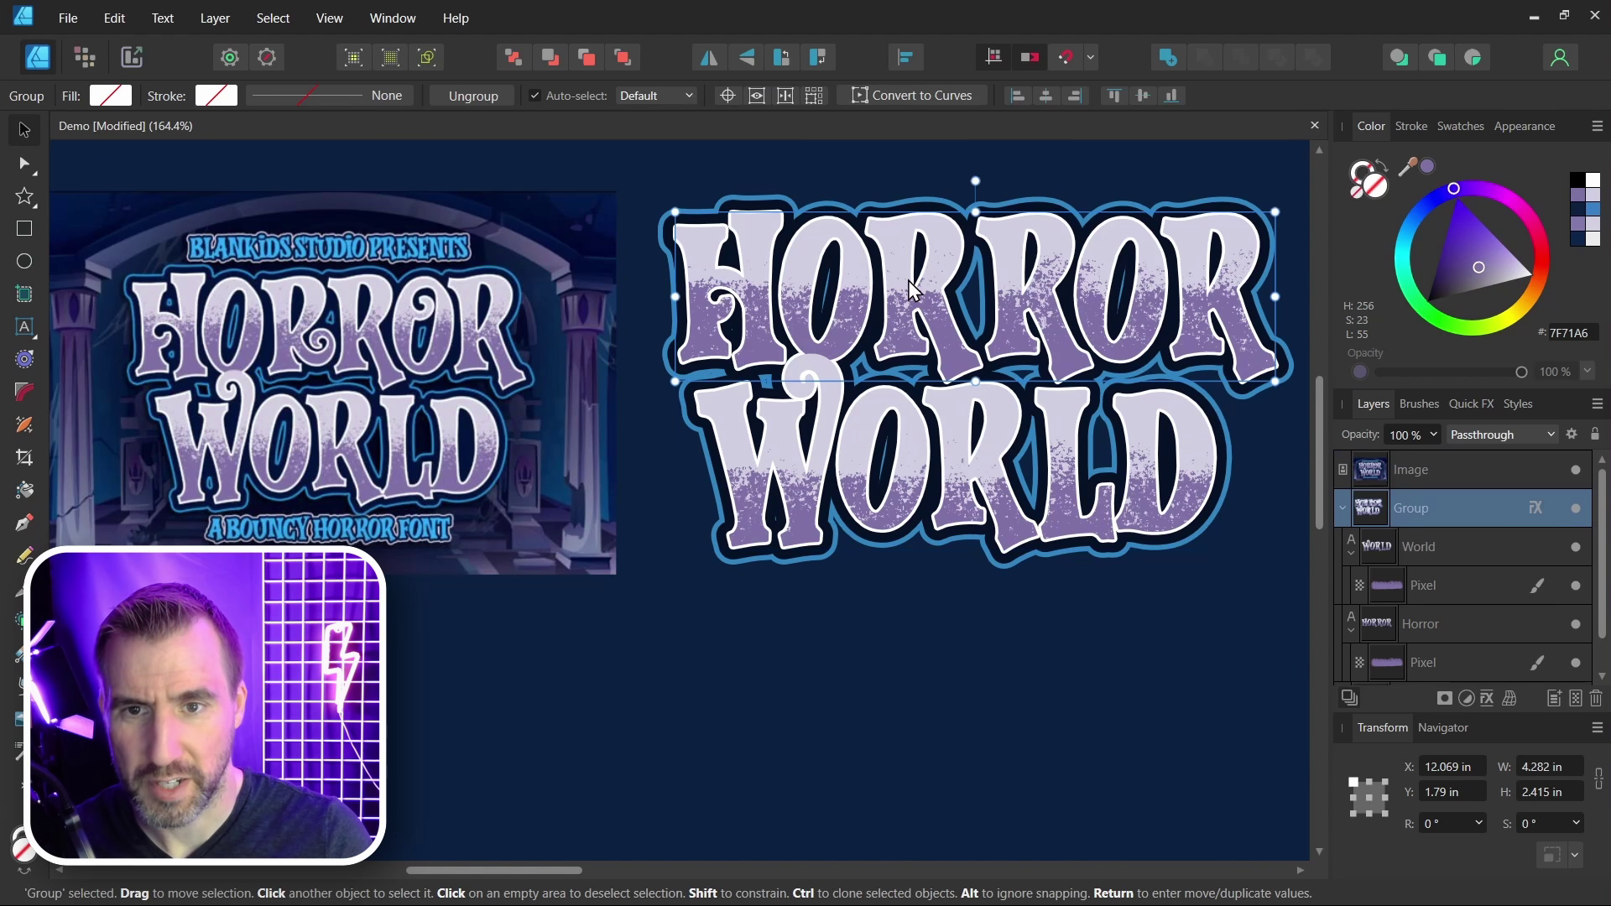
{"action": "left_click", "coordinate": [40, 339]}
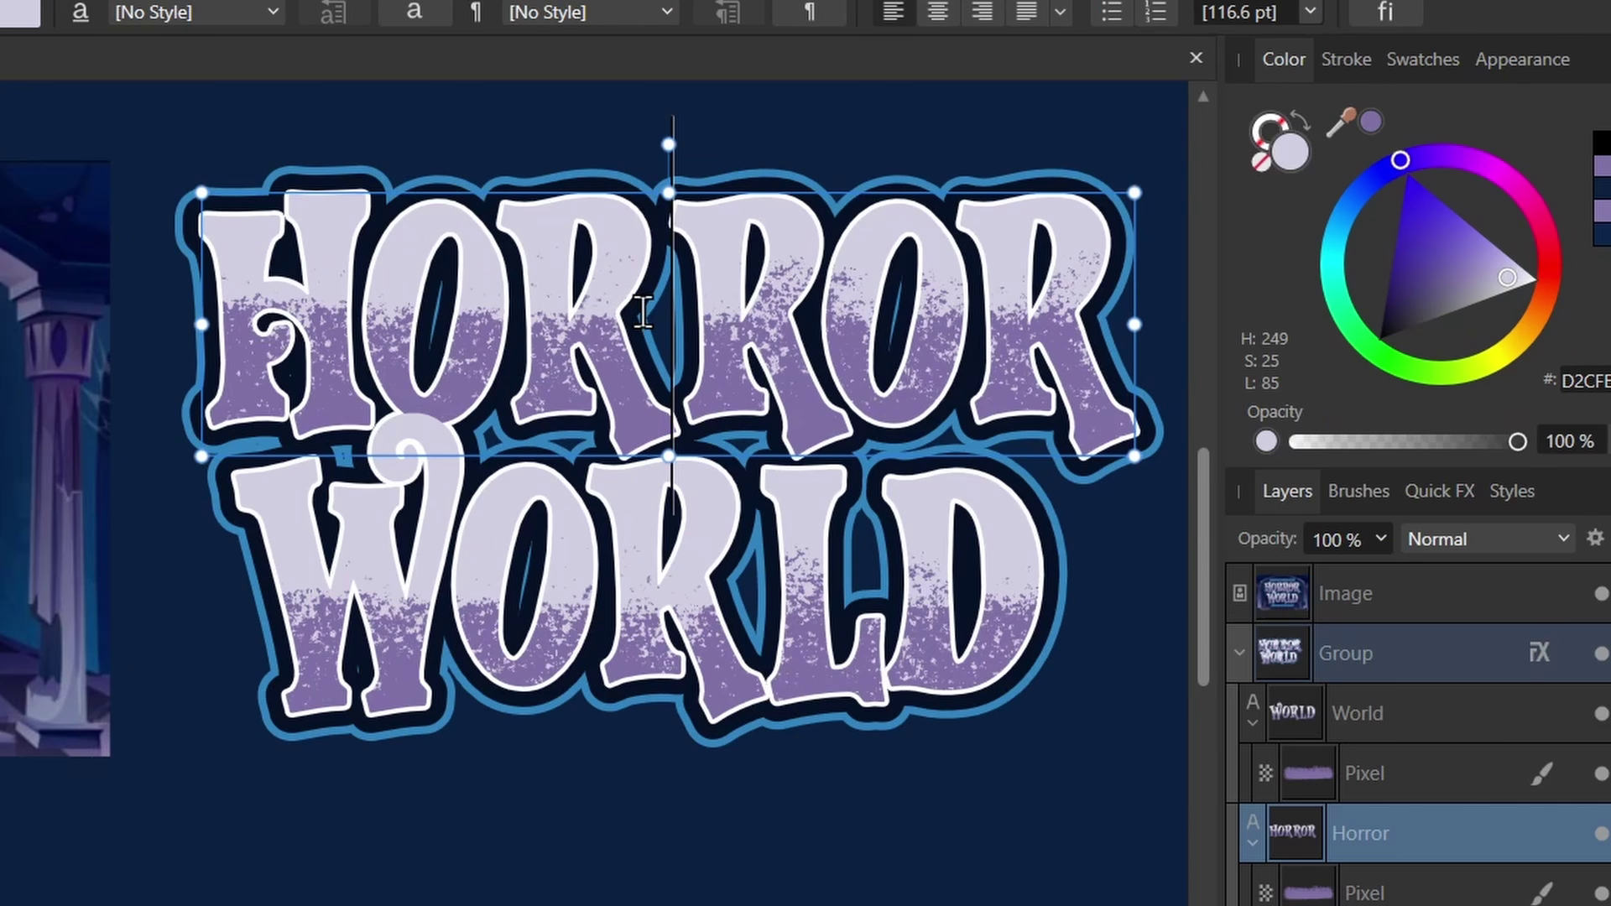
{"action": "key", "text": "Left"}
{"action": "key", "text": "Delete"}
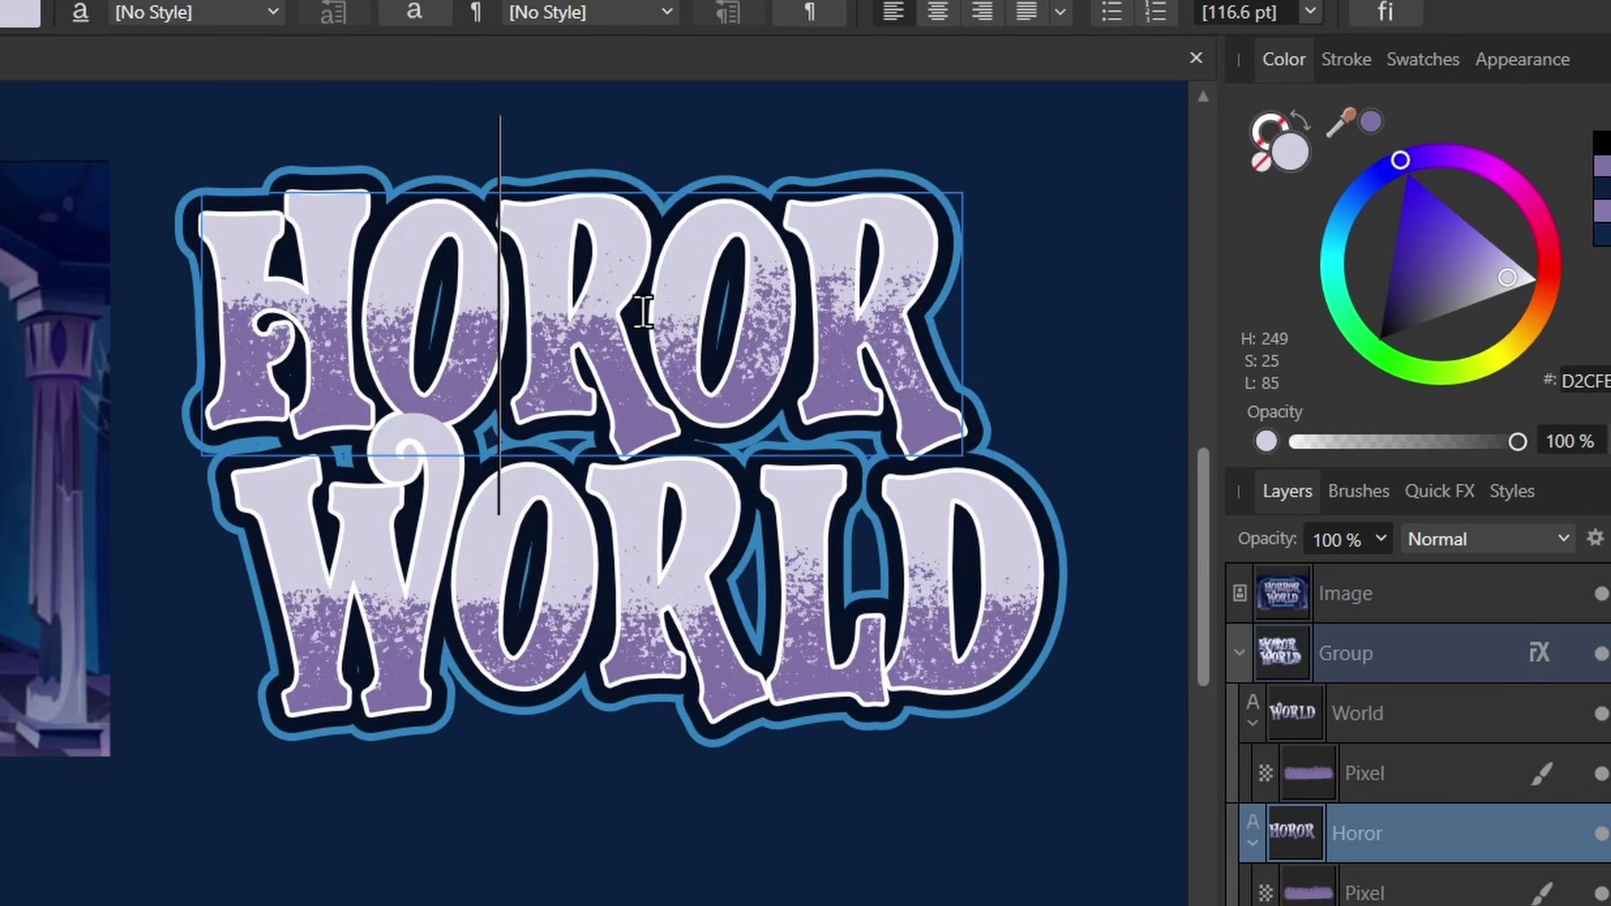
{"action": "type", "text": "R"}
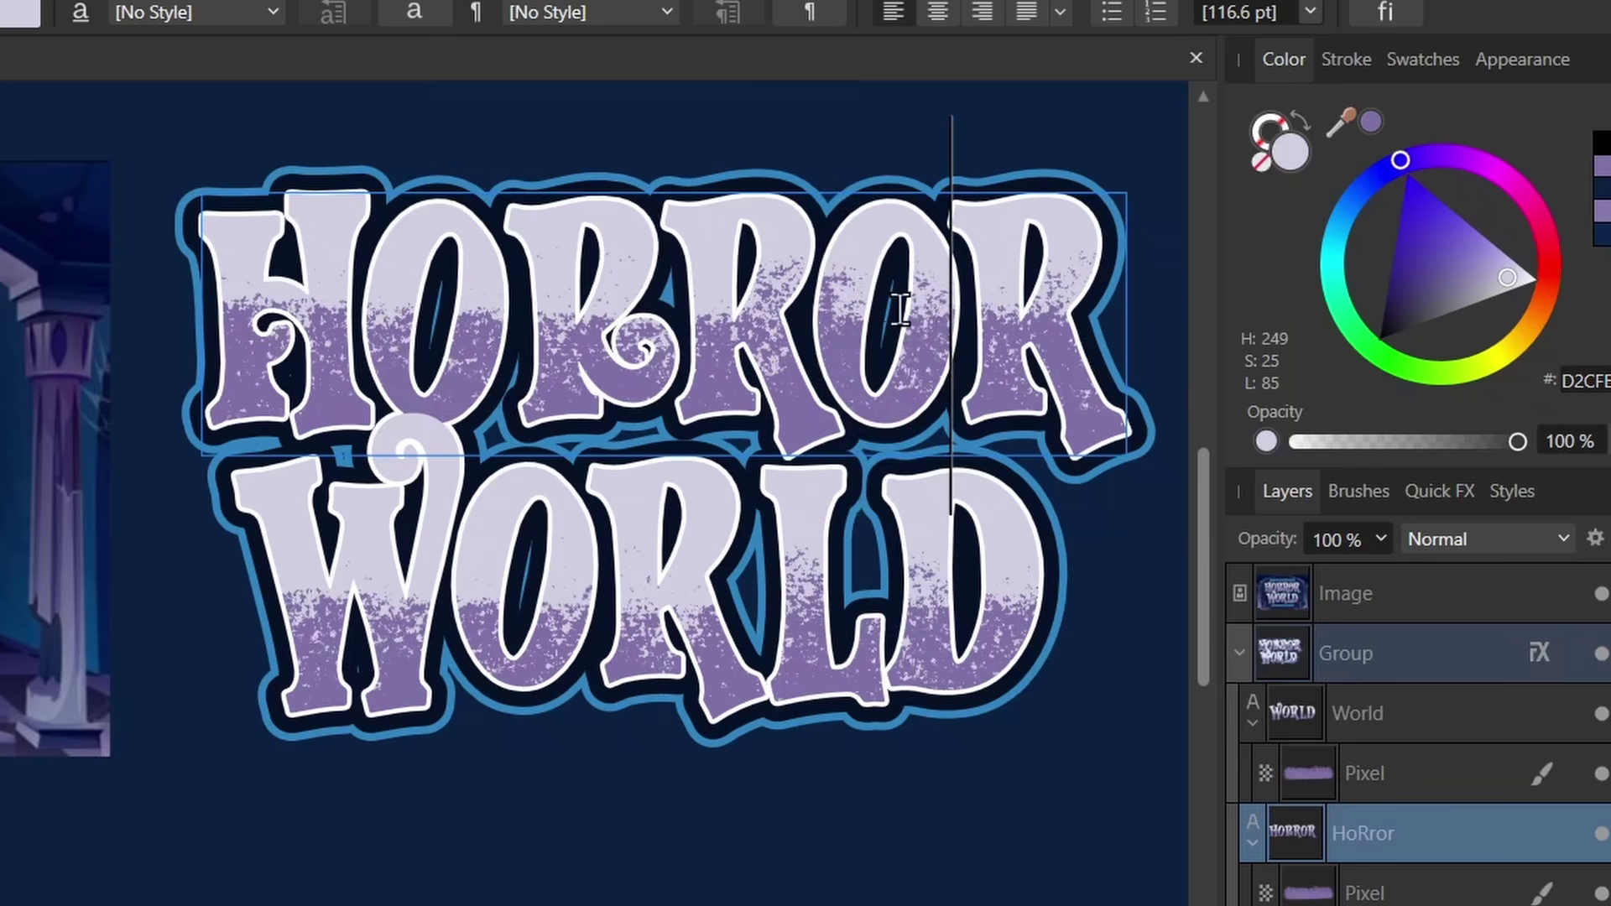
{"action": "left_click_drag", "start_coordinate": [953, 307], "coordinate": [848, 308]}
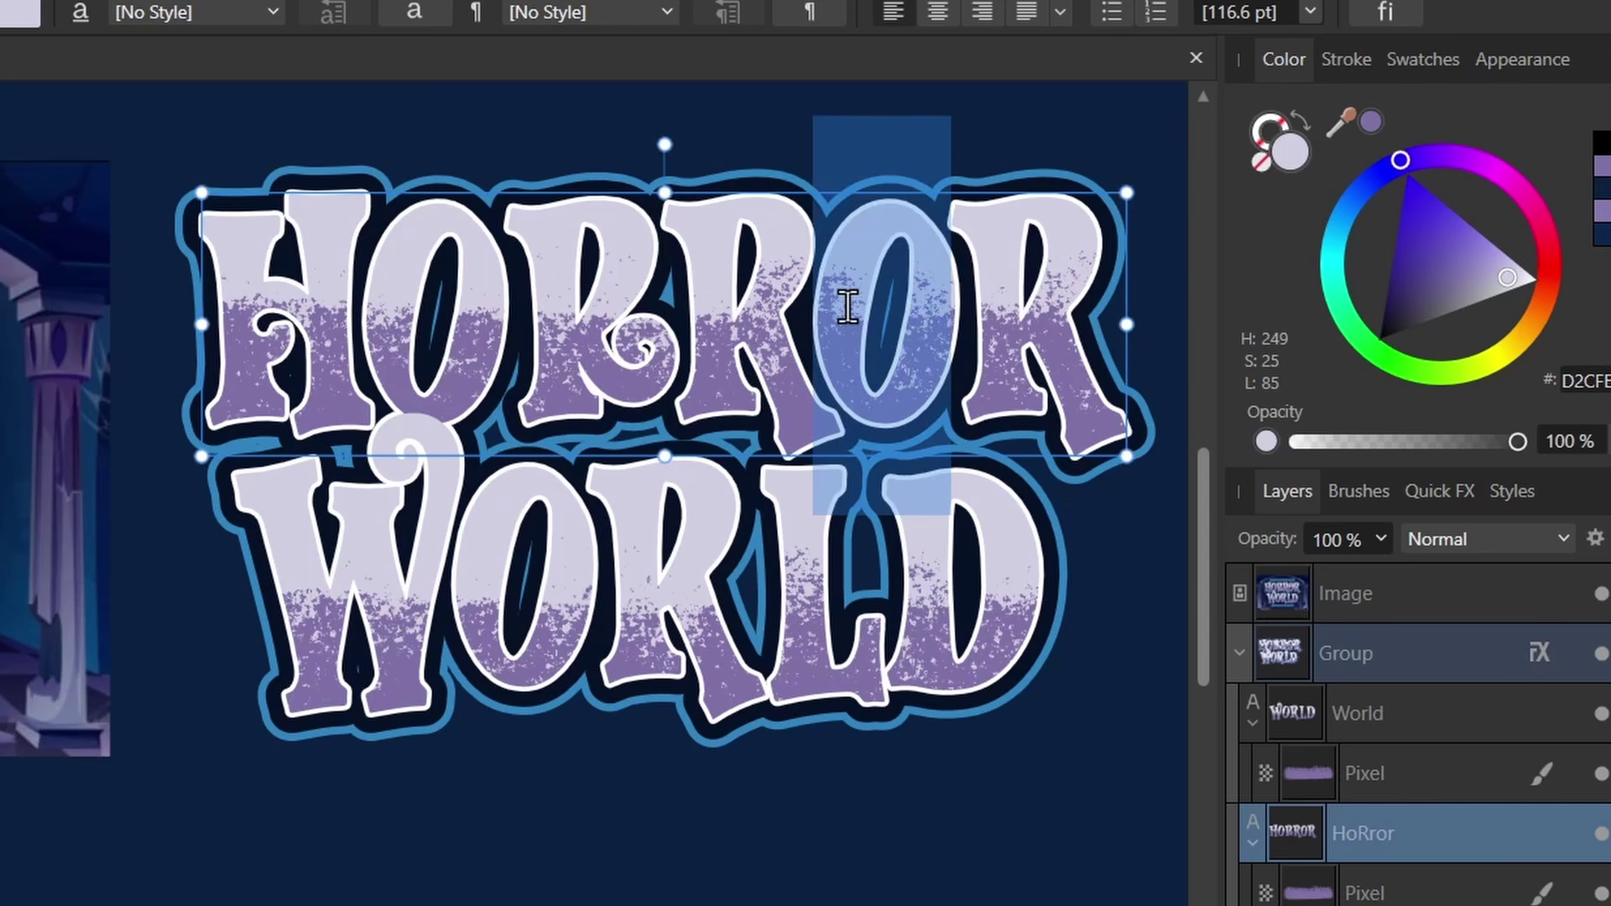
{"action": "key", "text": "BackSpace"}
{"action": "type", "text": "O"}
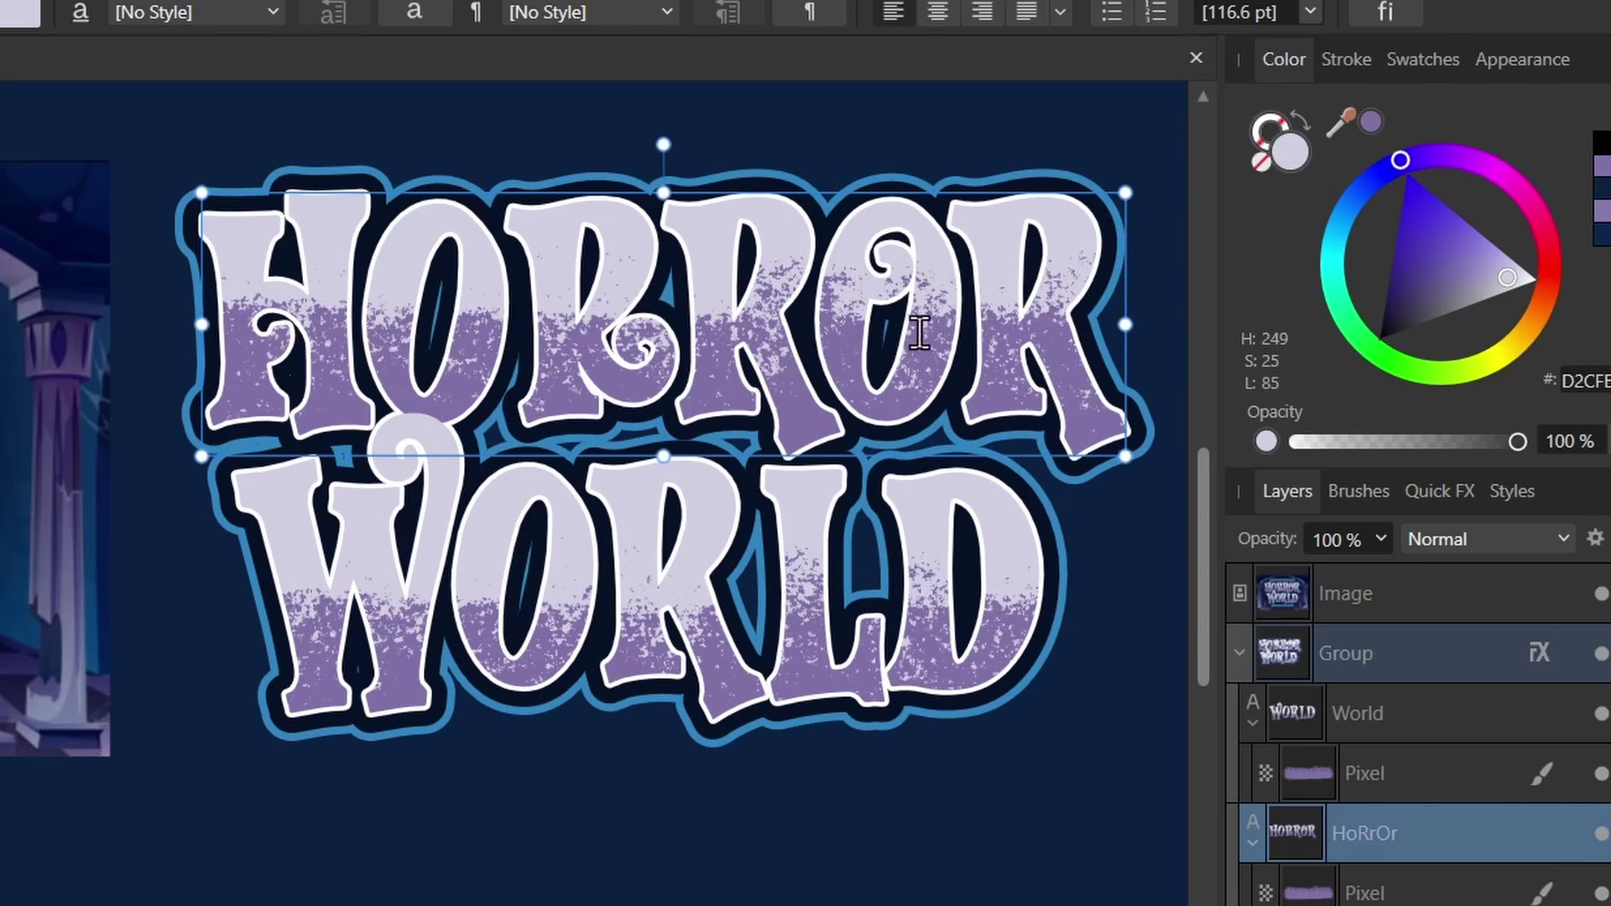
{"action": "key", "text": "Escape"}
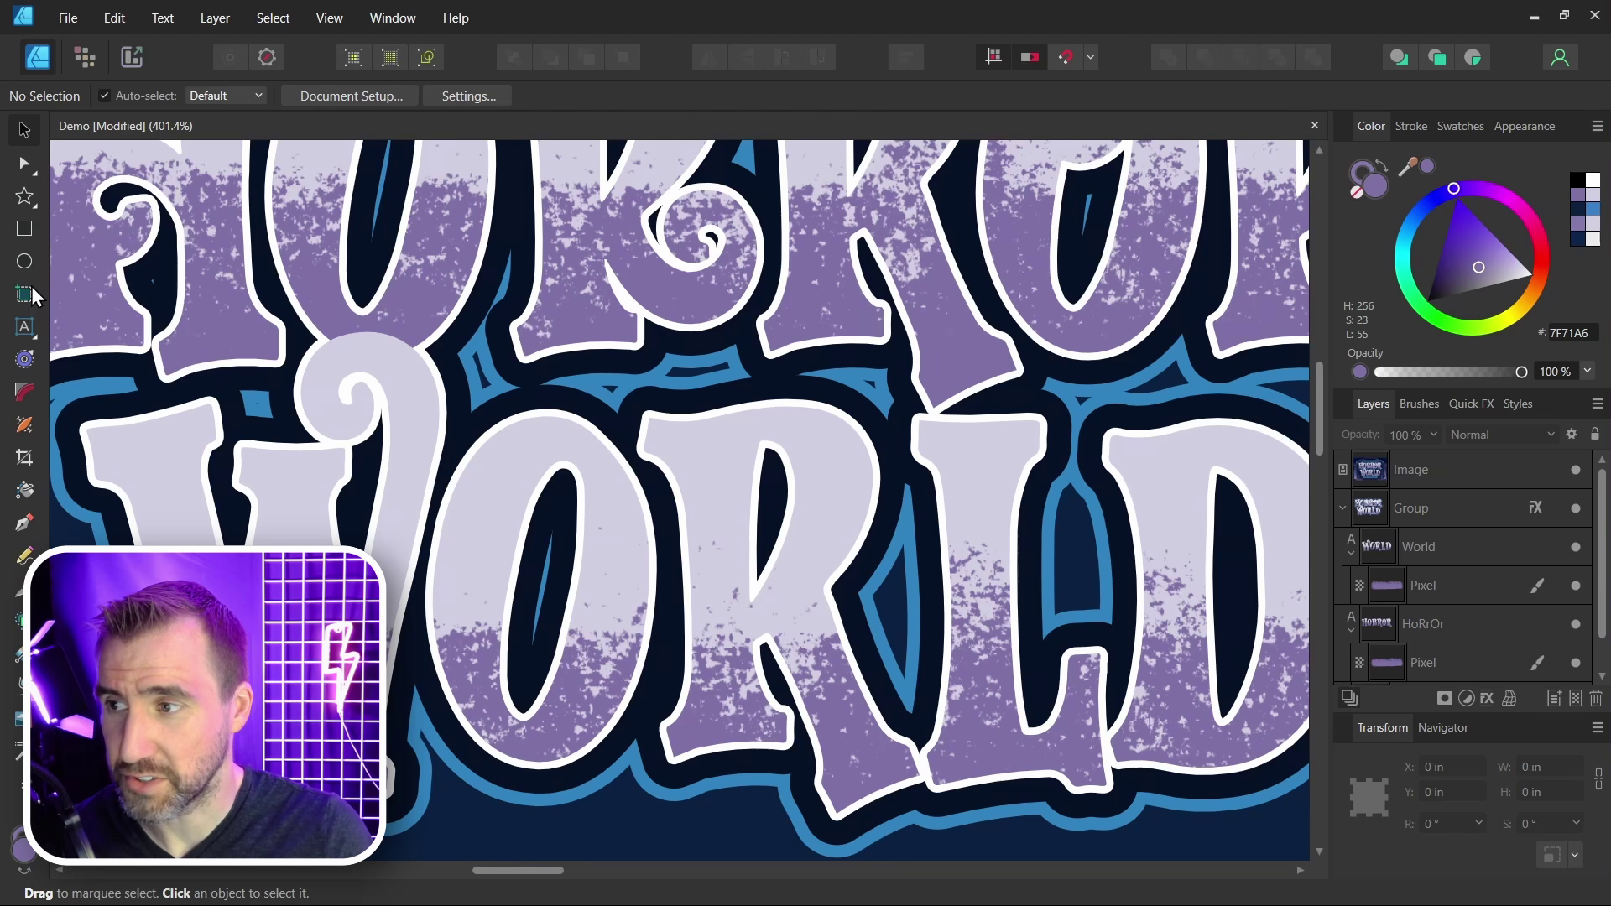
Draw a small ellipse and shrink it into a smaller oval.
{"action": "left_click", "coordinate": [24, 261]}
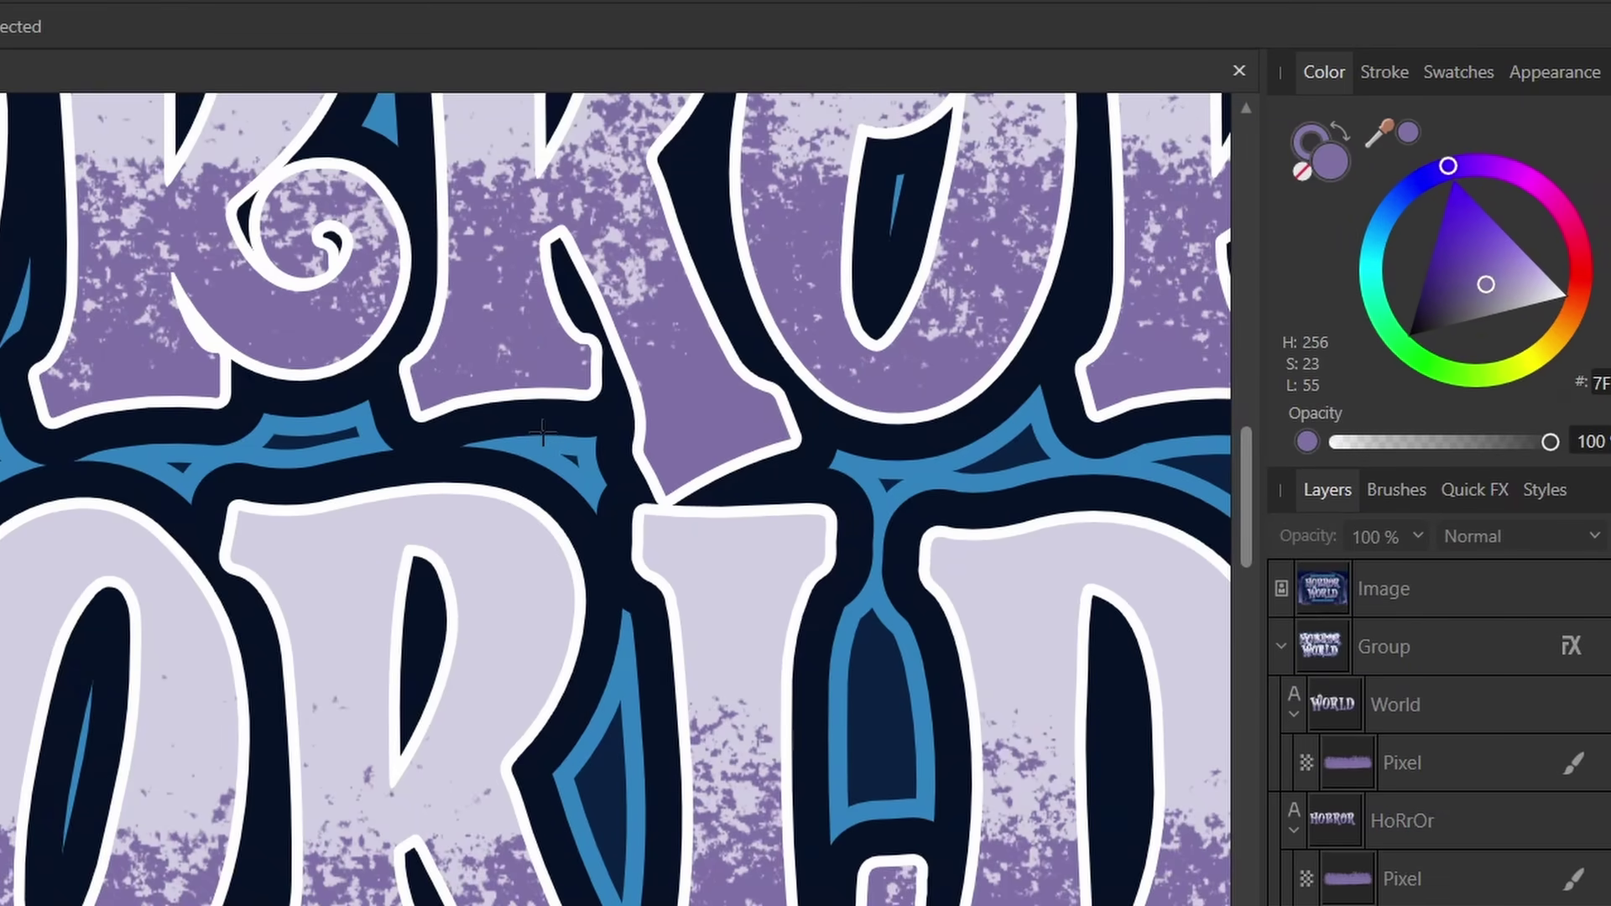
{"action": "left_click_drag", "start_coordinate": [855, 370], "coordinate": [864, 380]}
{"action": "left_click_drag", "start_coordinate": [561, 451], "coordinate": [597, 500]}
{"action": "scroll", "coordinate": [597, 499], "scroll_direction": "up", "scroll_amount": 5}
{"action": "left_click_drag", "start_coordinate": [635, 389], "coordinate": [579, 480]}
Move the oval onto the blue shape between HORROR and WORLD and fill it with that sampled blue.
{"action": "key", "text": "v"}
{"action": "left_click_drag", "start_coordinate": [406, 564], "coordinate": [433, 450]}
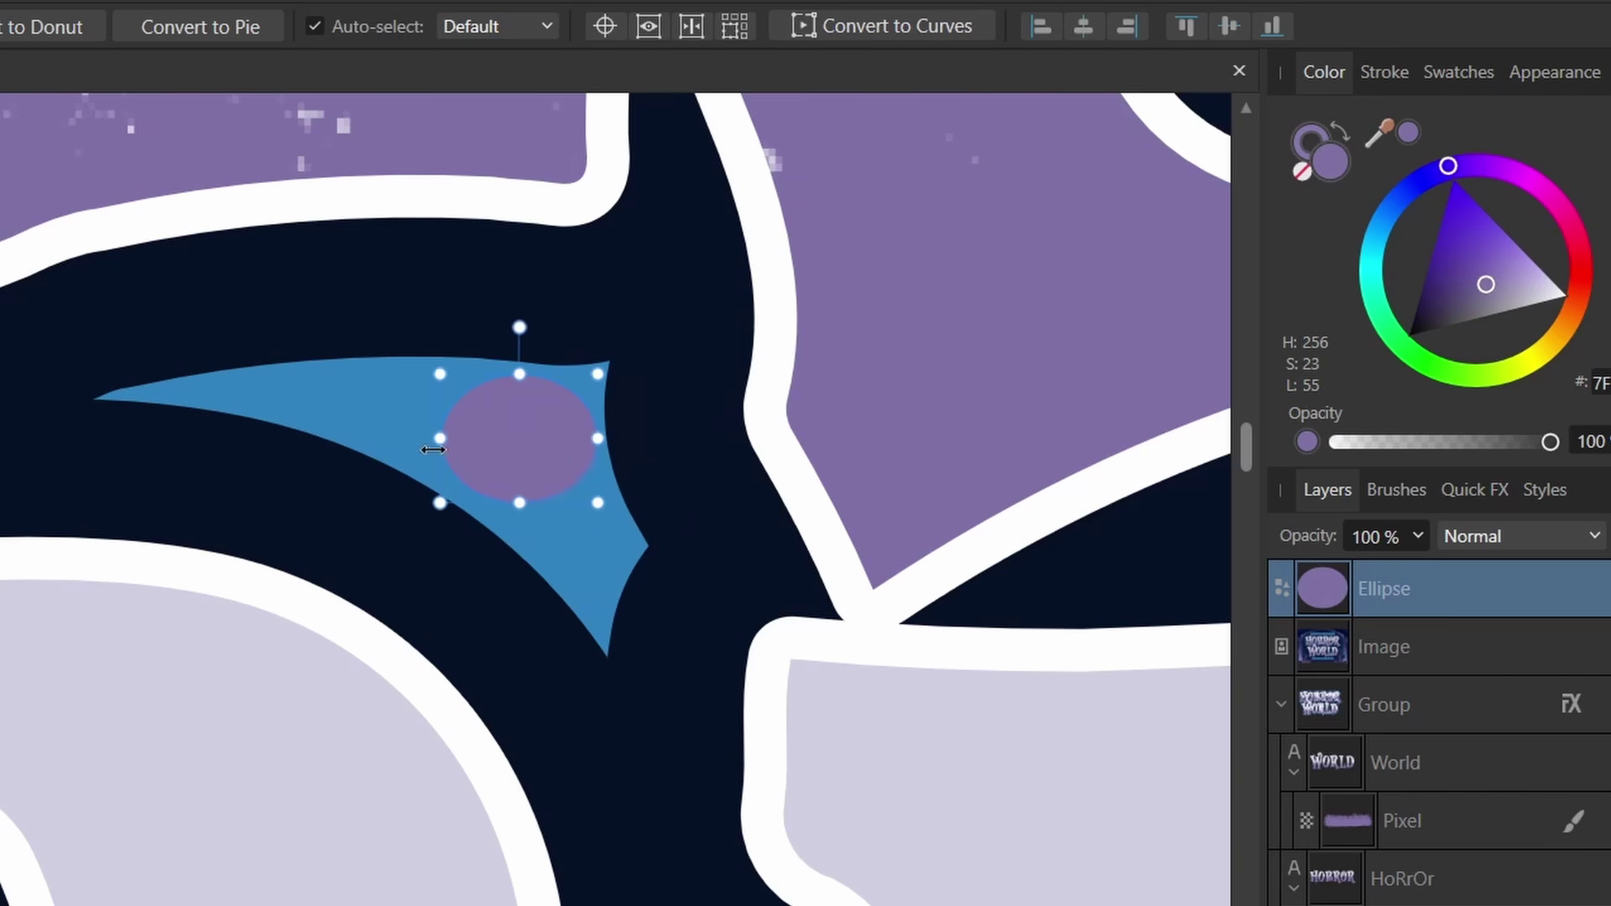
{"action": "left_click_drag", "start_coordinate": [1377, 132], "coordinate": [425, 378]}
{"action": "left_click", "coordinate": [649, 472]}
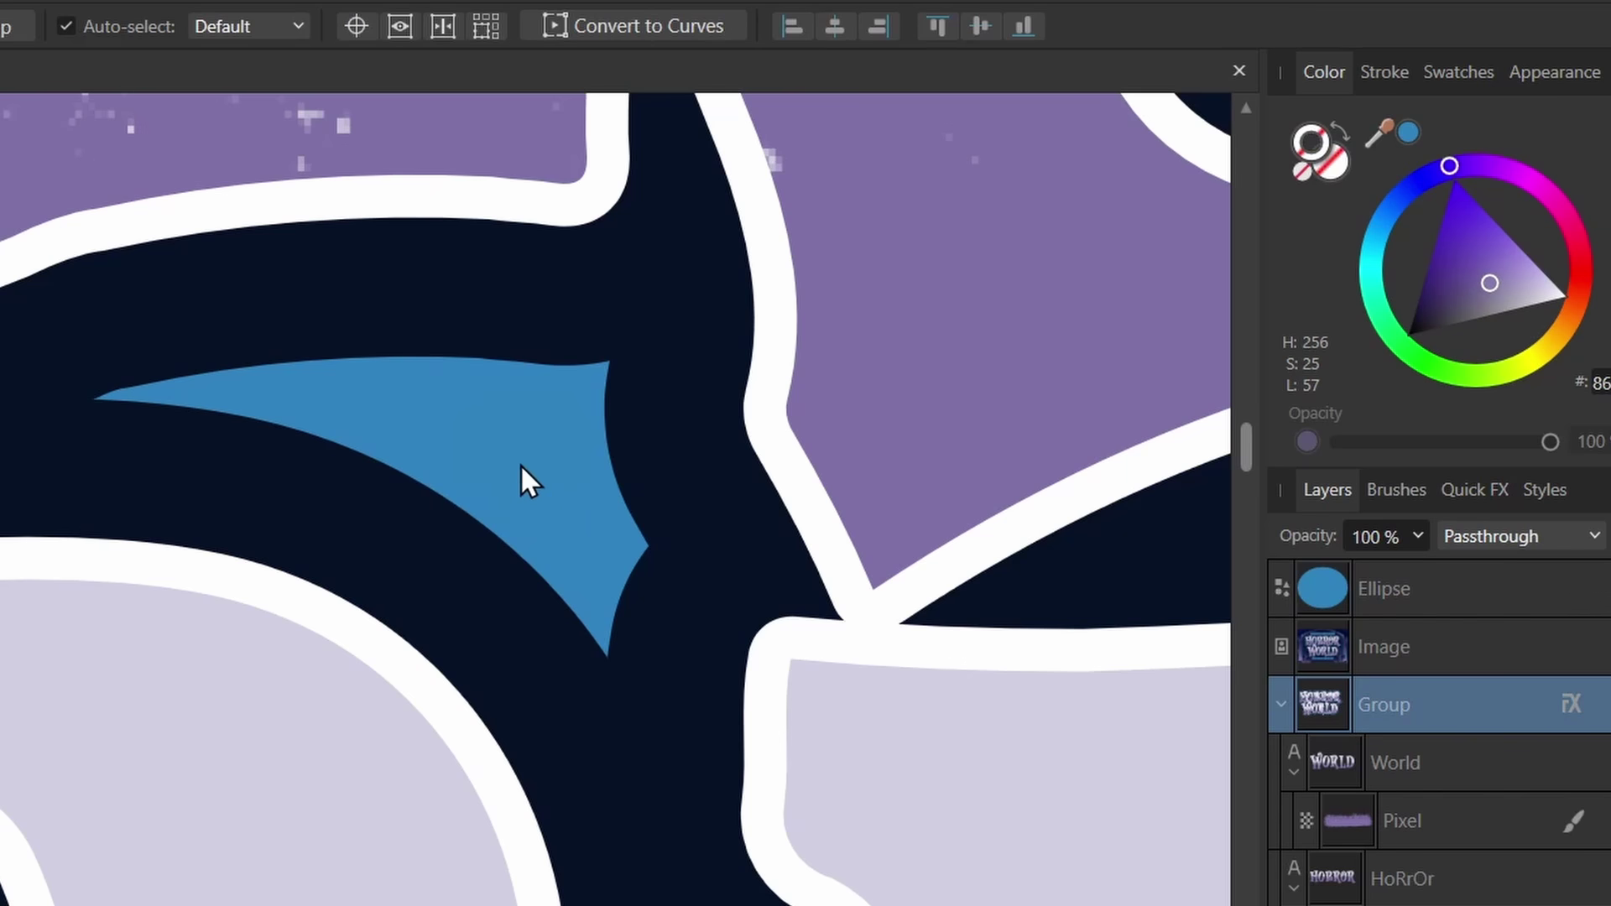